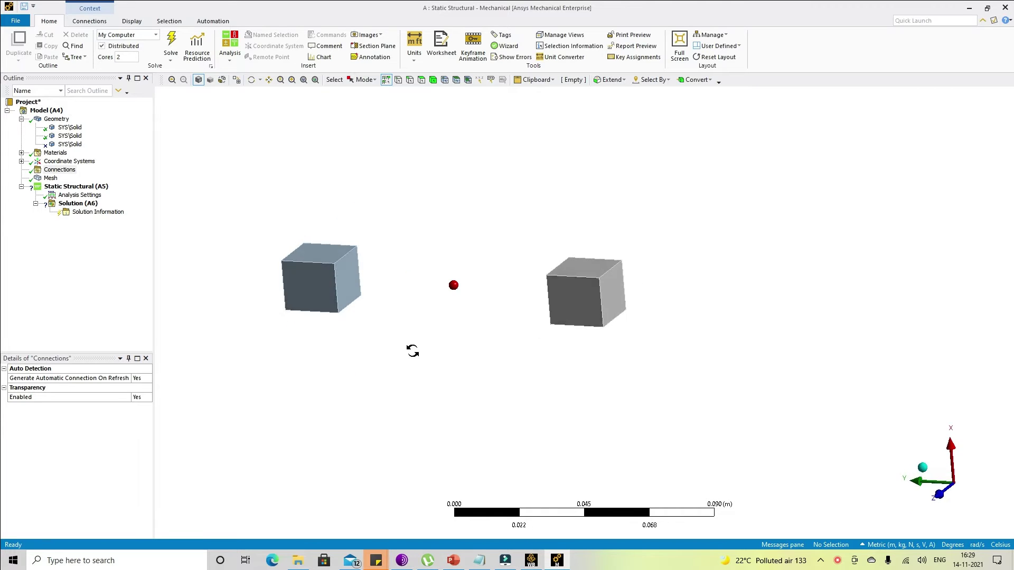
- Collapse the Geometry branch of the model tree
middle_drag(341, 299, 364, 421)
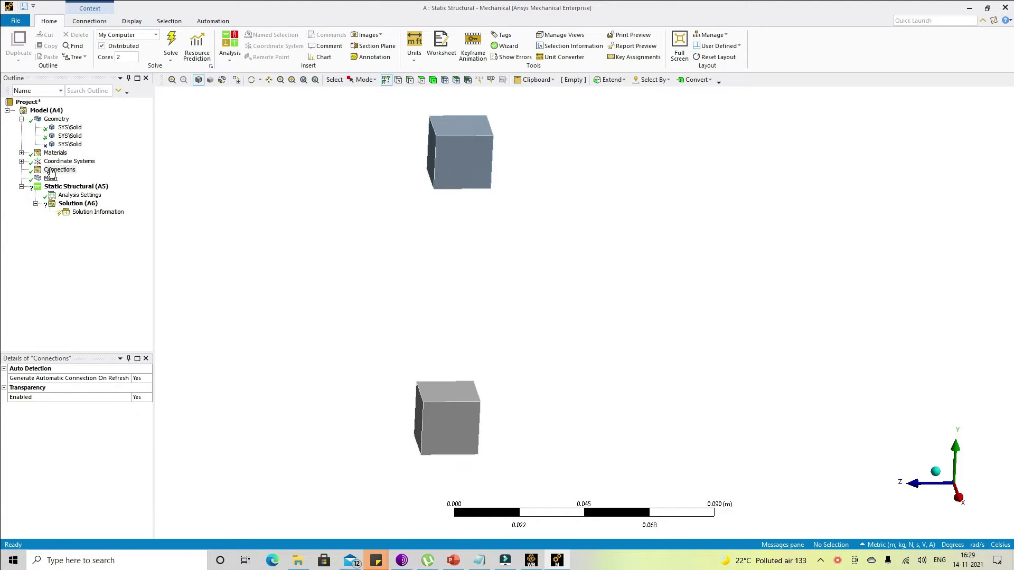
click(21, 119)
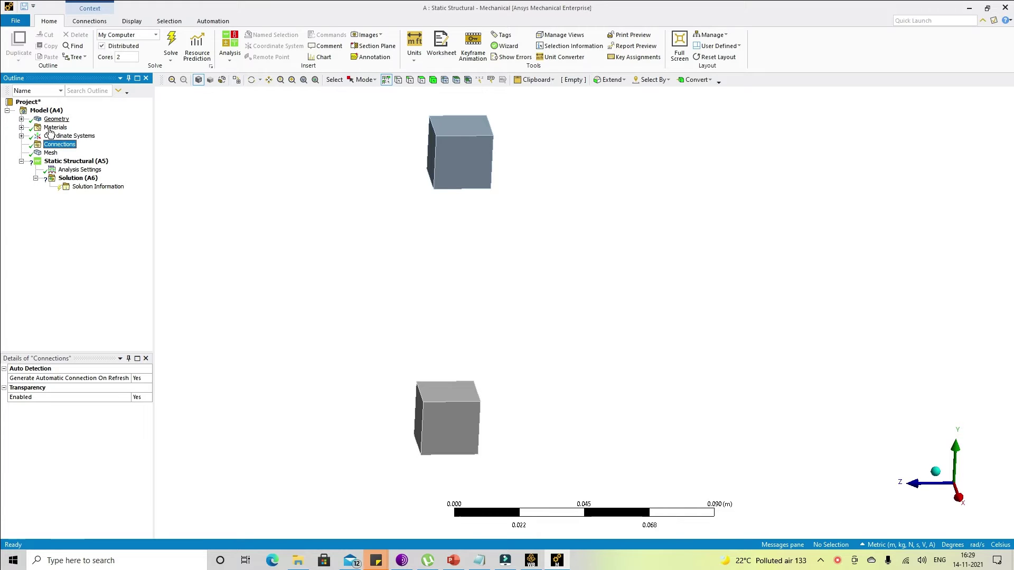
middle_drag(469, 276, 449, 222)
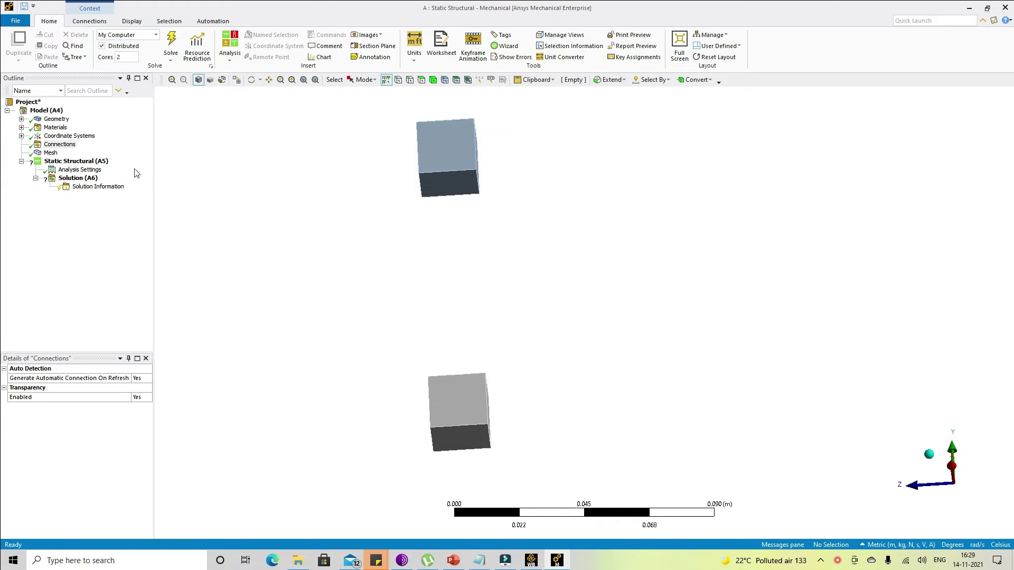
right_click(52, 149)
key(Escape)
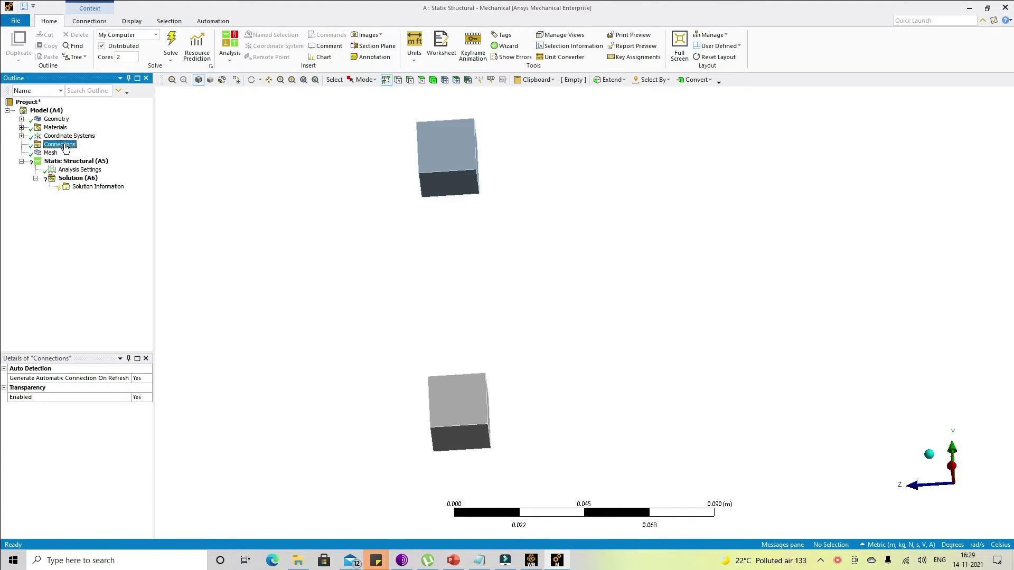
right_click(66, 147)
mouse_move(98, 150)
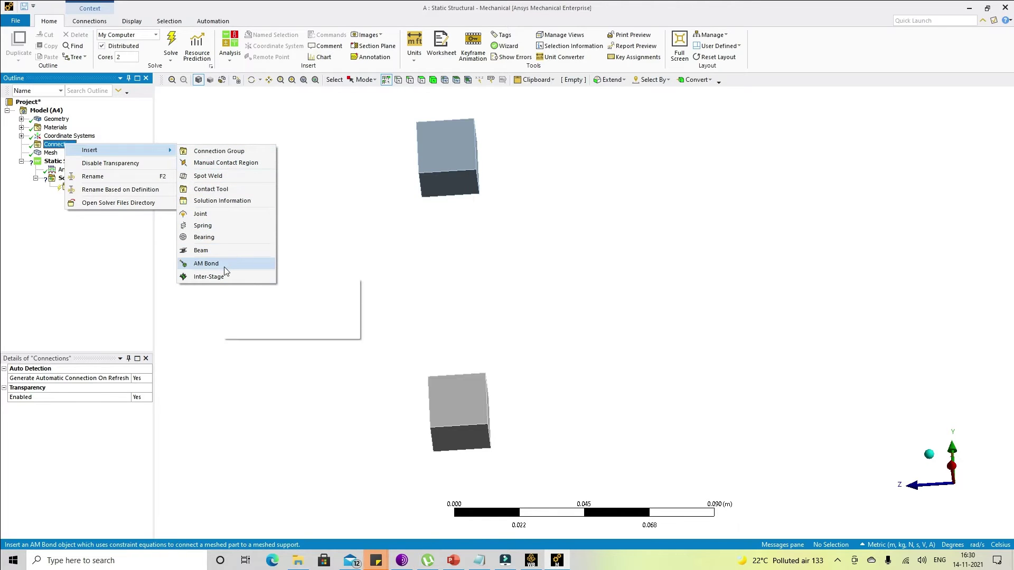
click(359, 229)
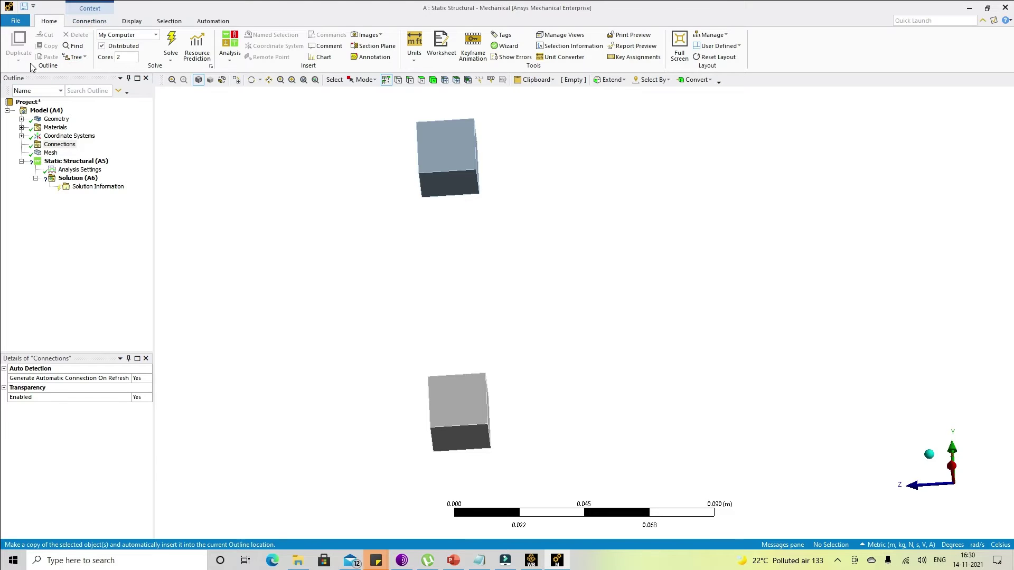
- Insert a body-to-body spring under Connections and widen the outline and details area
click(89, 21)
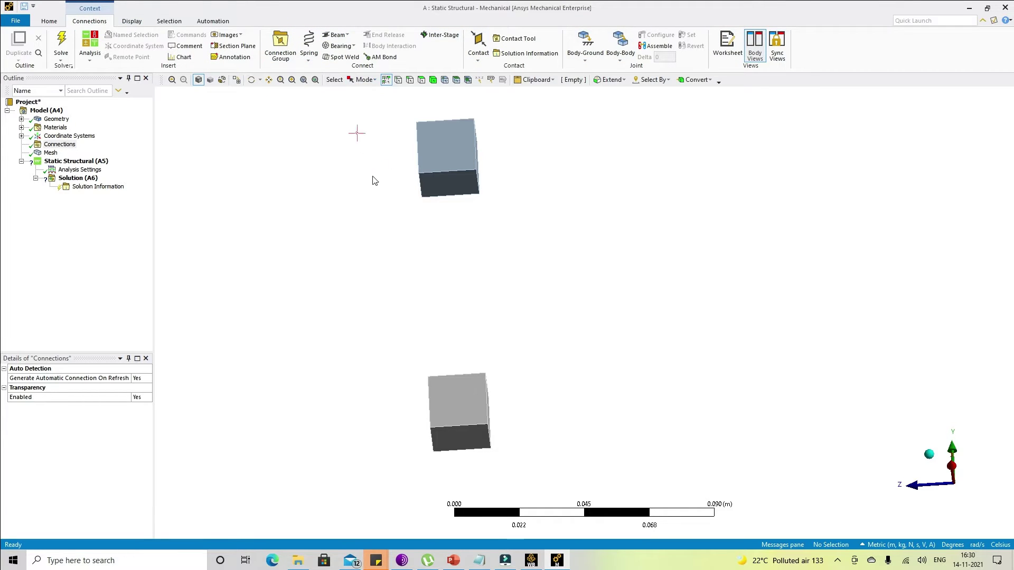
click(311, 56)
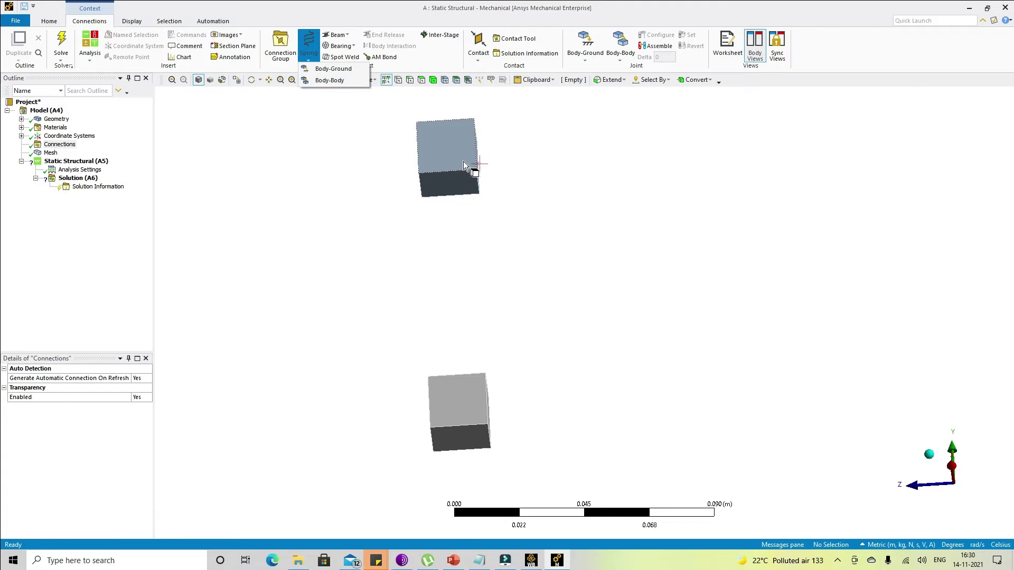
click(329, 81)
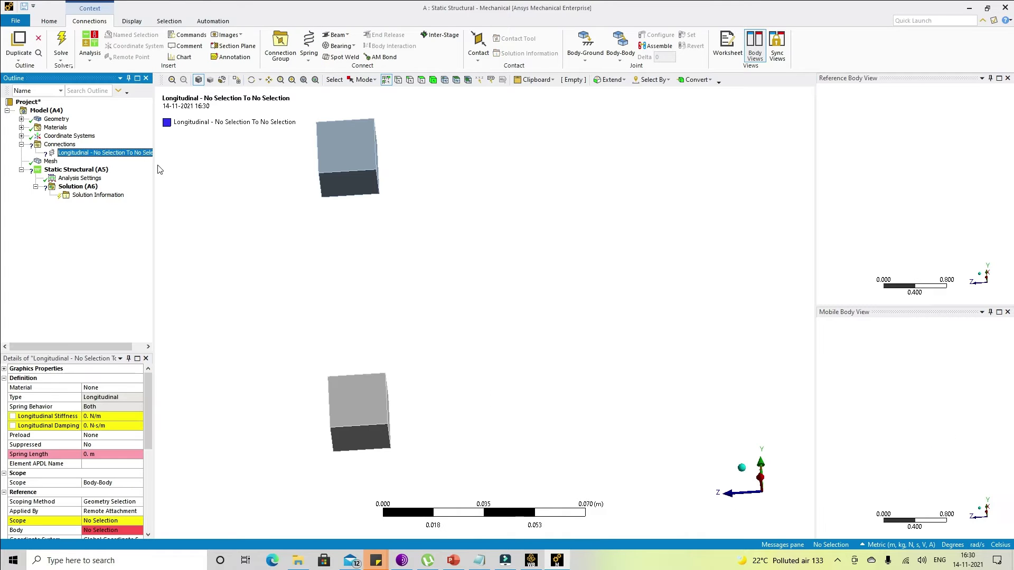
drag(153, 250, 235, 250)
- Set the spring's longitudinal stiffness to 1000 N/m
scroll(132, 413, down, 1)
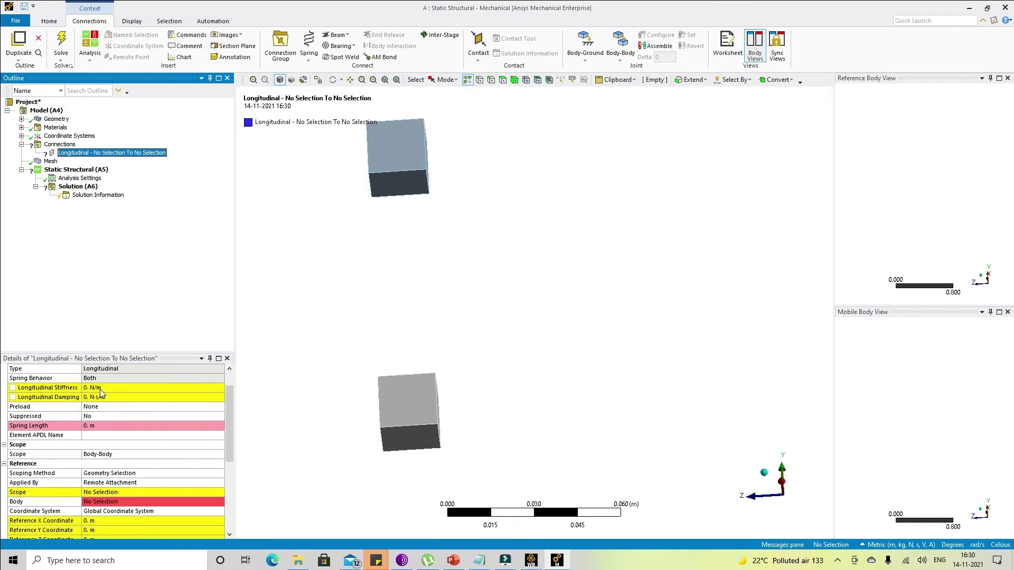
click(101, 389)
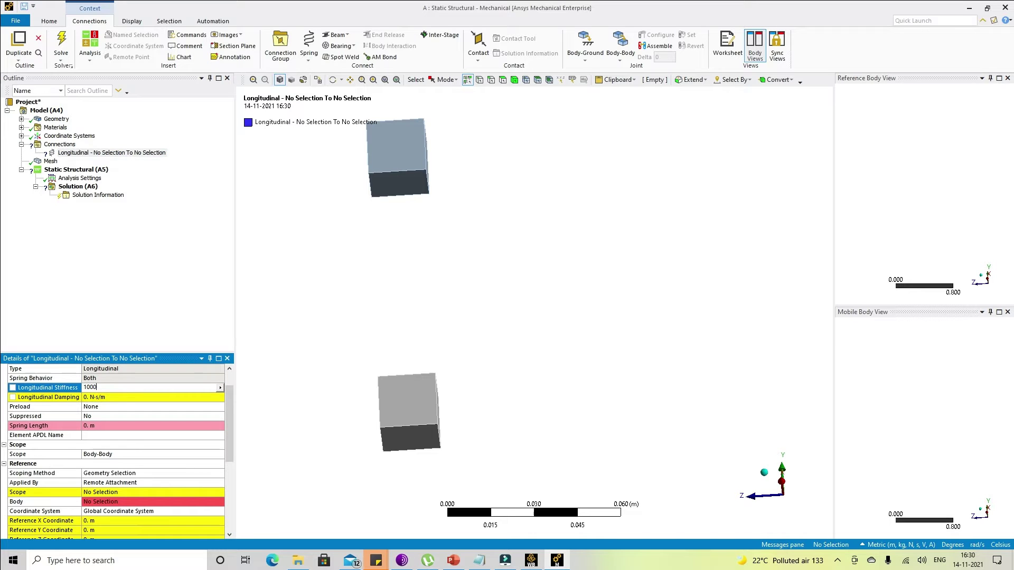
text(1000)
key(Return)
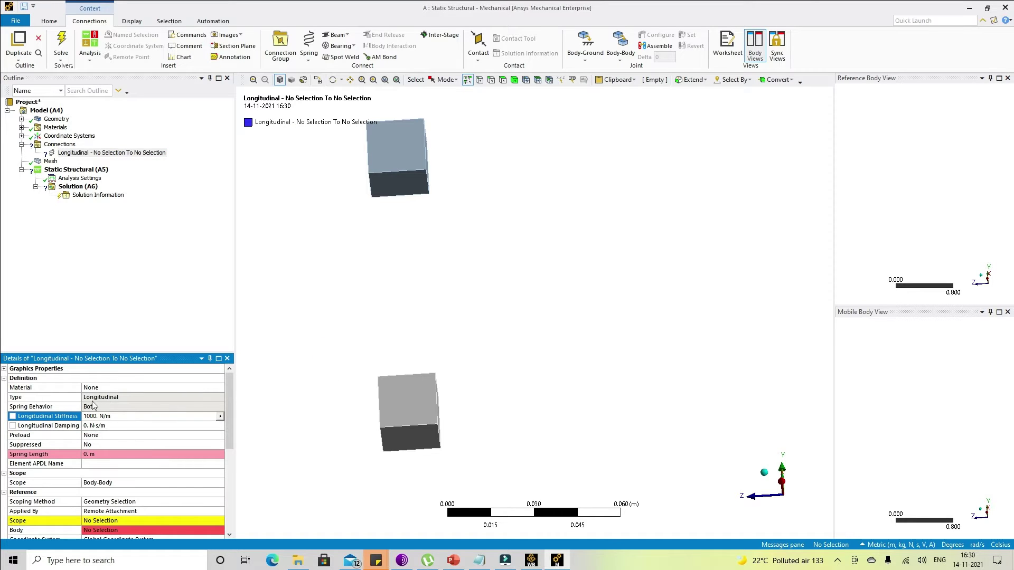
- Scope the spring's reference side to the underside face of the upper cube
scroll(116, 454, down, 1)
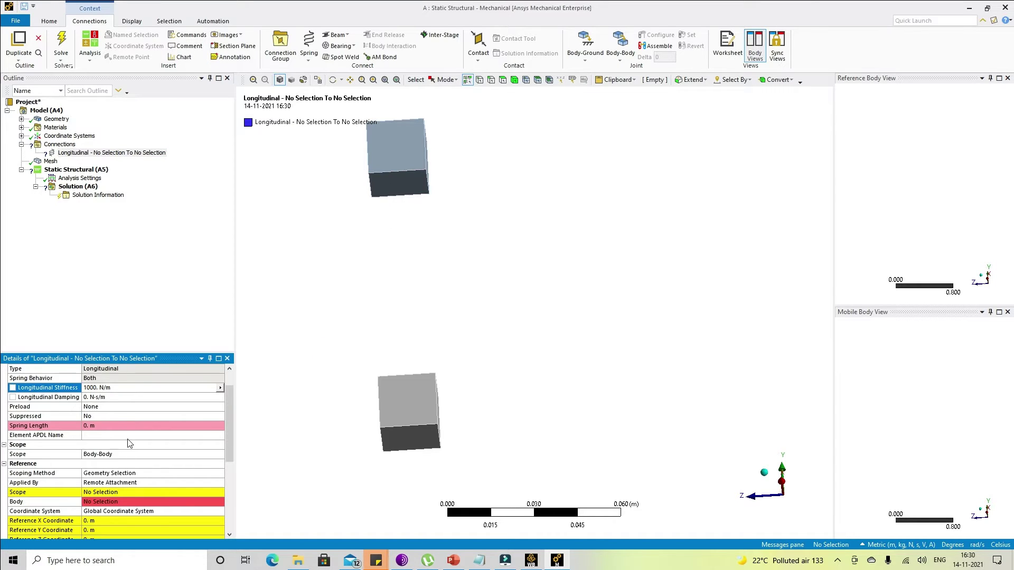
scroll(68, 515, down, 5)
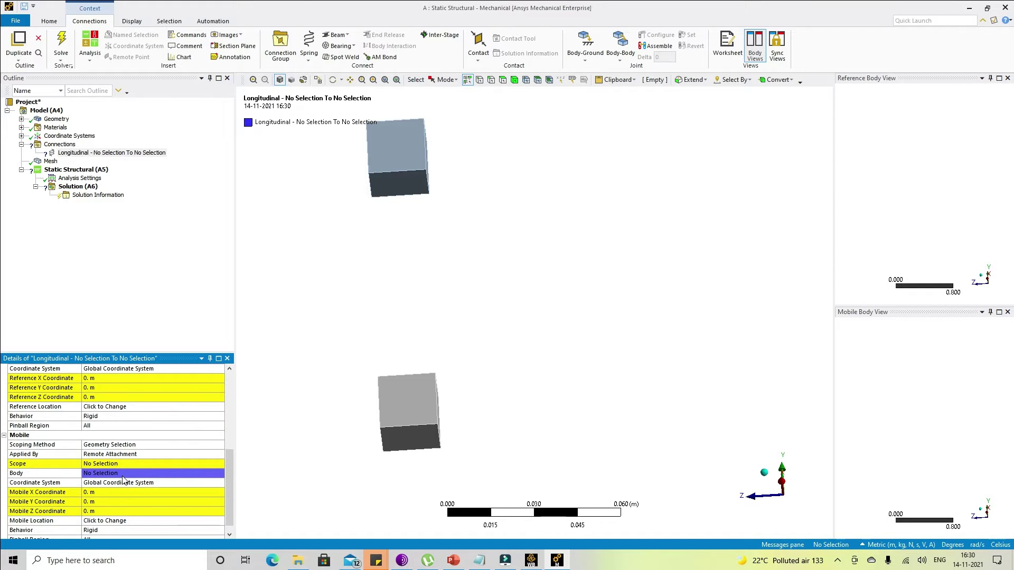
scroll(123, 480, up, 2)
click(105, 406)
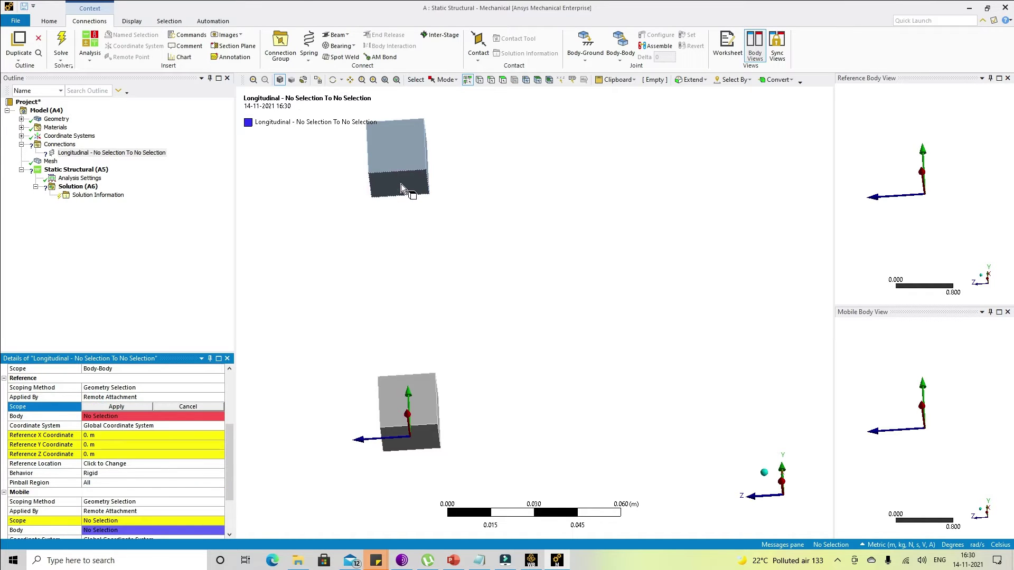
click(401, 184)
click(108, 407)
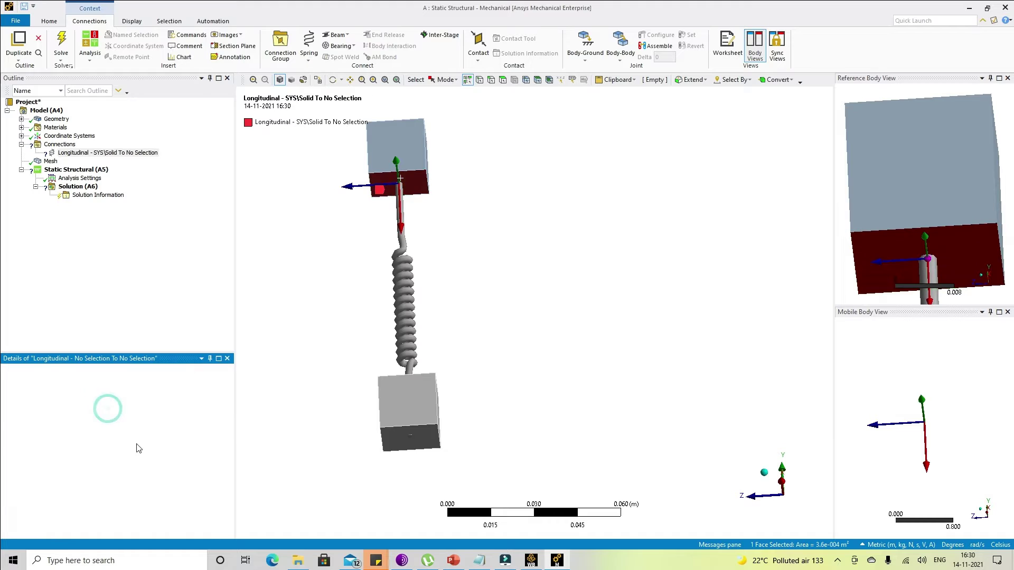
- Scope the spring's mobile side to the top face of the lower cube
scroll(141, 449, down, 2)
click(139, 454)
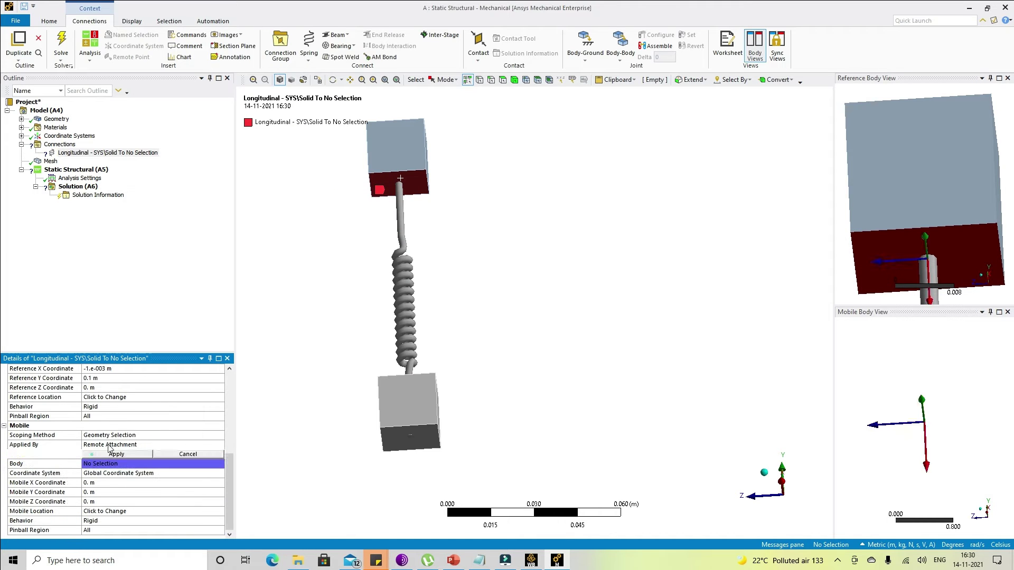
middle_drag(448, 393, 455, 403)
click(414, 383)
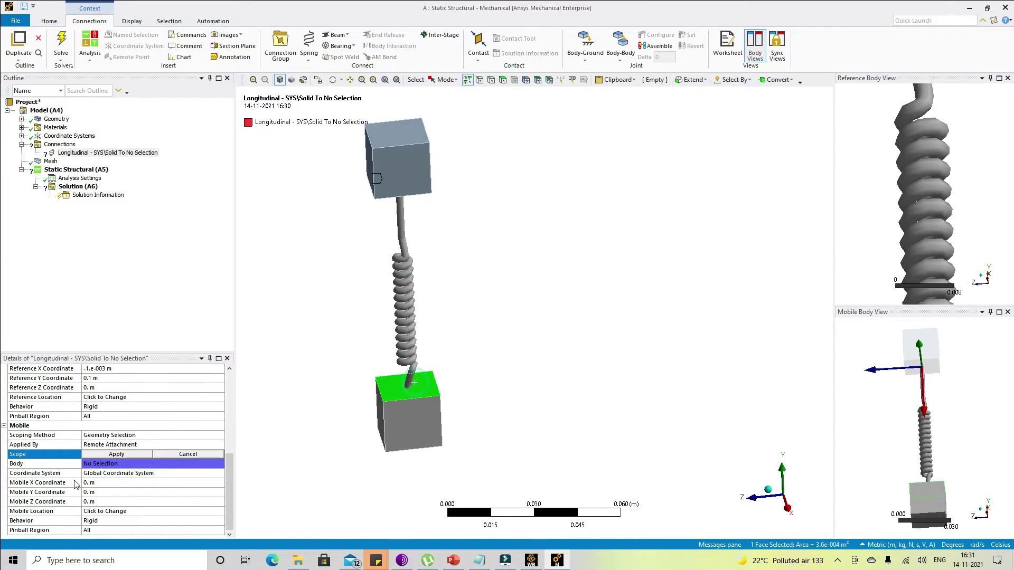
click(103, 456)
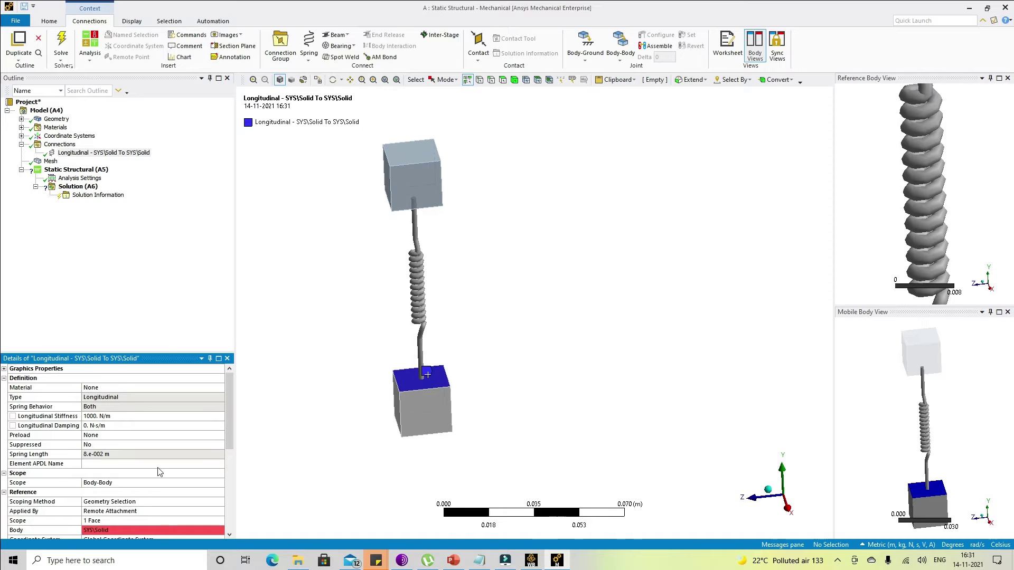
- Review the spring's definition, reference and mobile settings, and examine its placement between the two cubes from several angles
scroll(159, 475, down, 5)
scroll(153, 480, down, 1)
scroll(144, 494, up, 4)
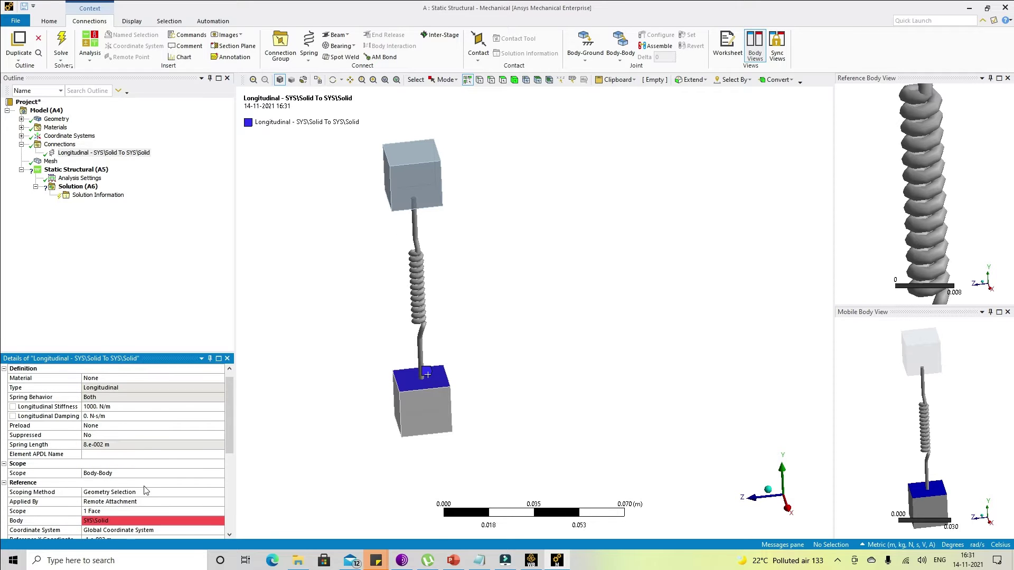
scroll(128, 487, down, 3)
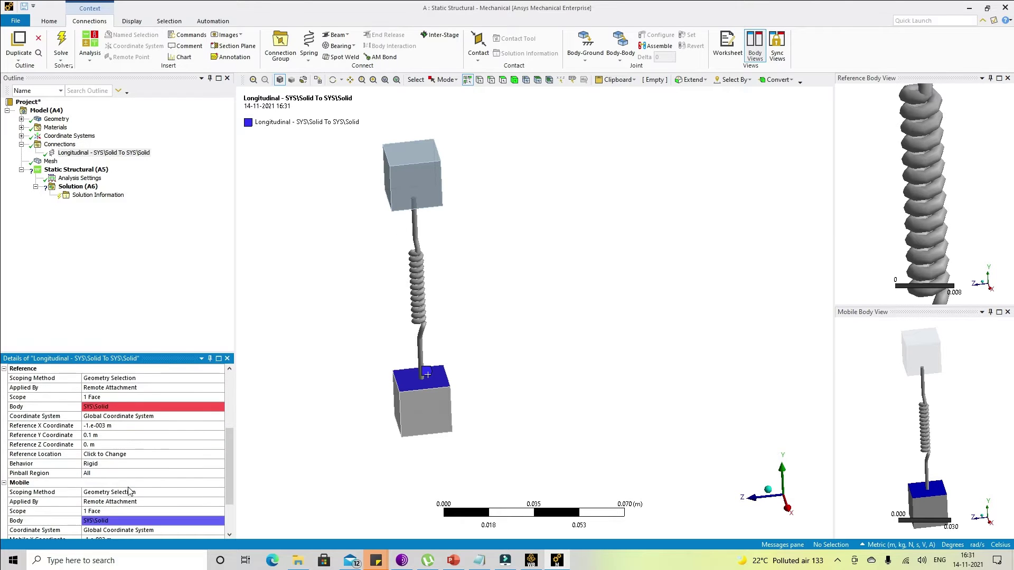
middle_drag(413, 327, 509, 220)
scroll(469, 279, down, 2)
middle_drag(468, 279, 438, 282)
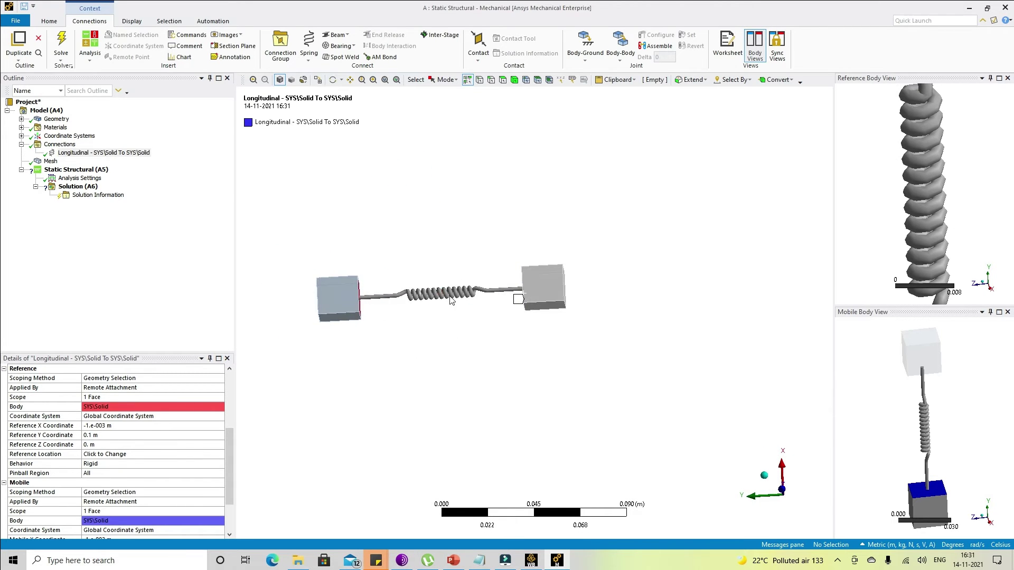
middle_drag(485, 335, 367, 469)
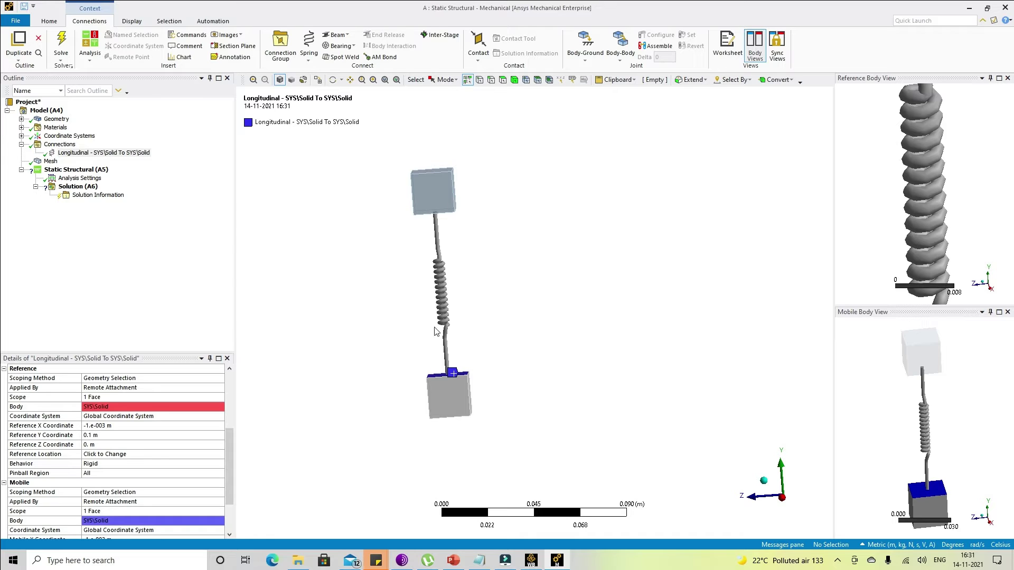
- Hide the body-to-body spring by setting its Visible graphics property to No
click(85, 153)
click(4, 369)
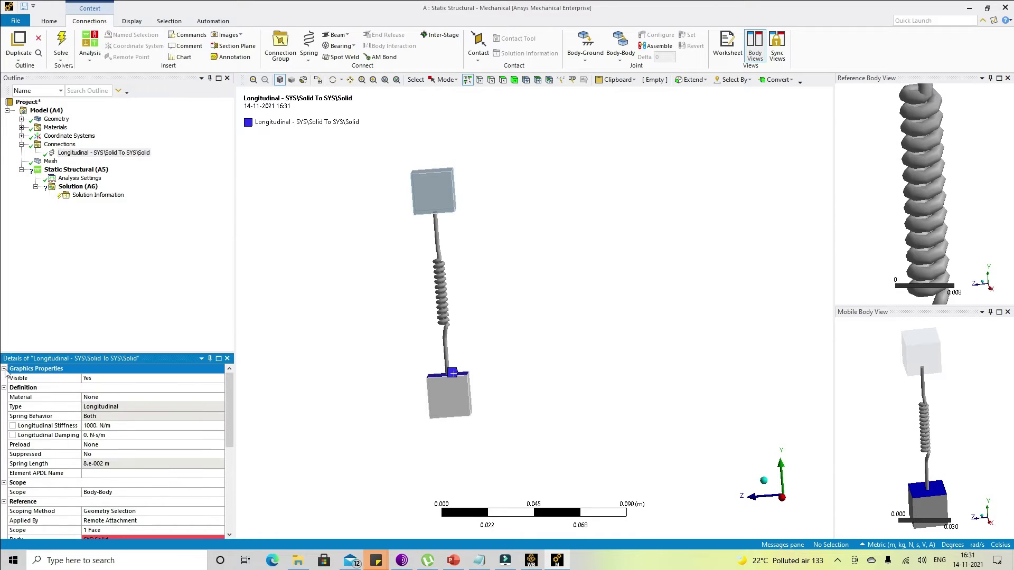
click(96, 378)
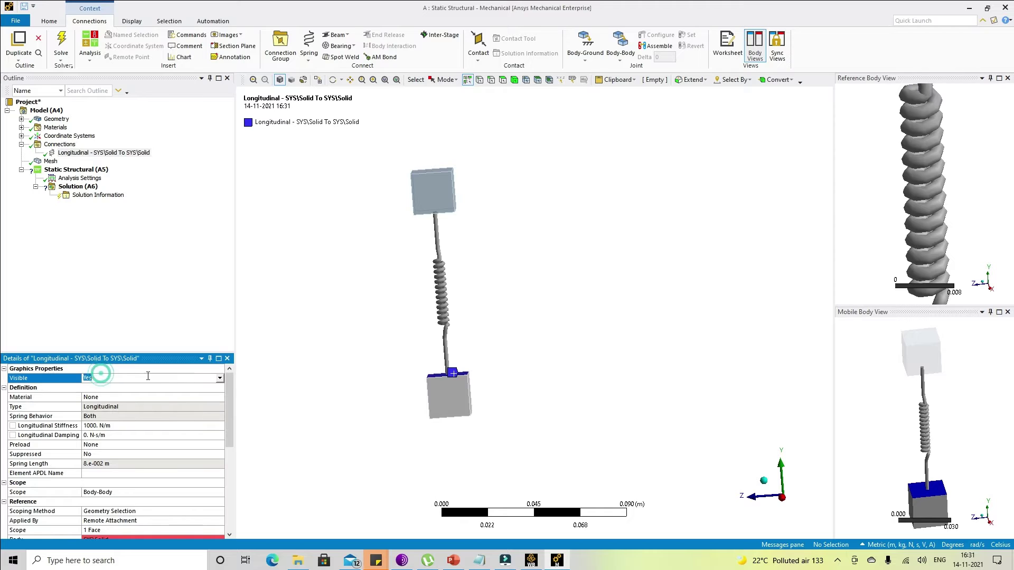
click(221, 379)
click(142, 398)
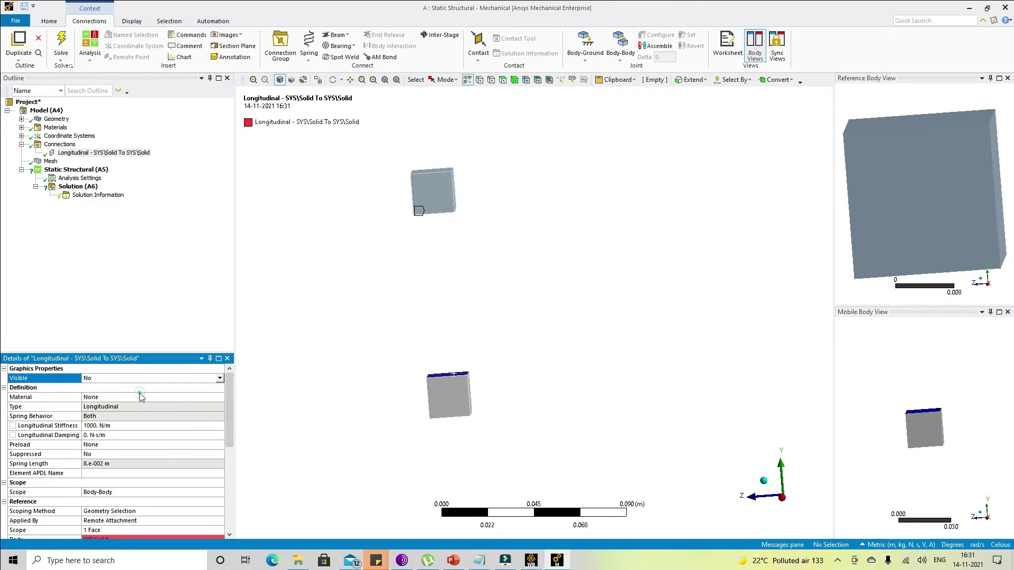
middle_drag(401, 308, 430, 276)
middle_drag(414, 342, 444, 353)
scroll(432, 347, up, 2)
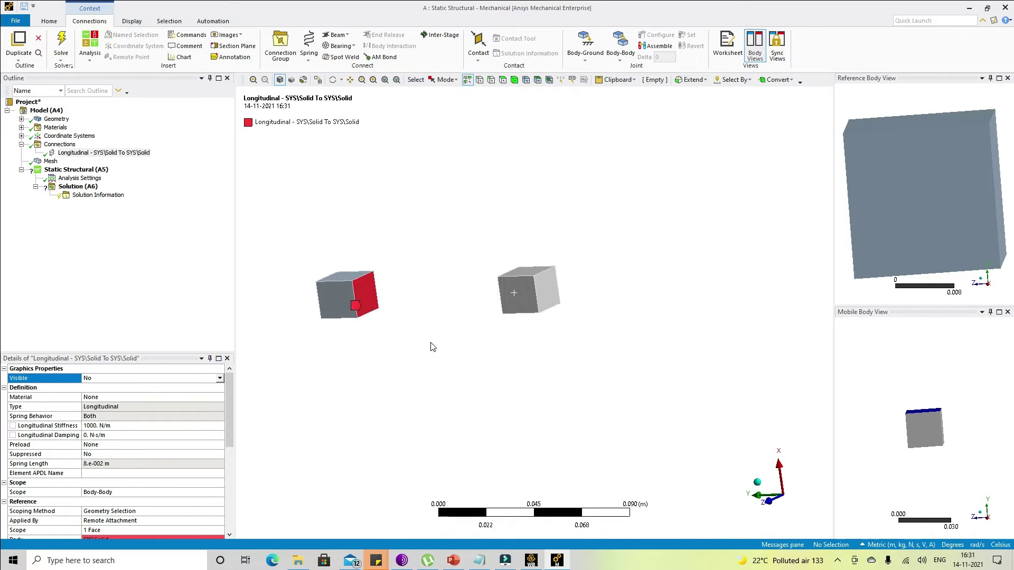
- Show the body-to-body spring again by setting its Visible property to Yes
click(220, 379)
click(177, 391)
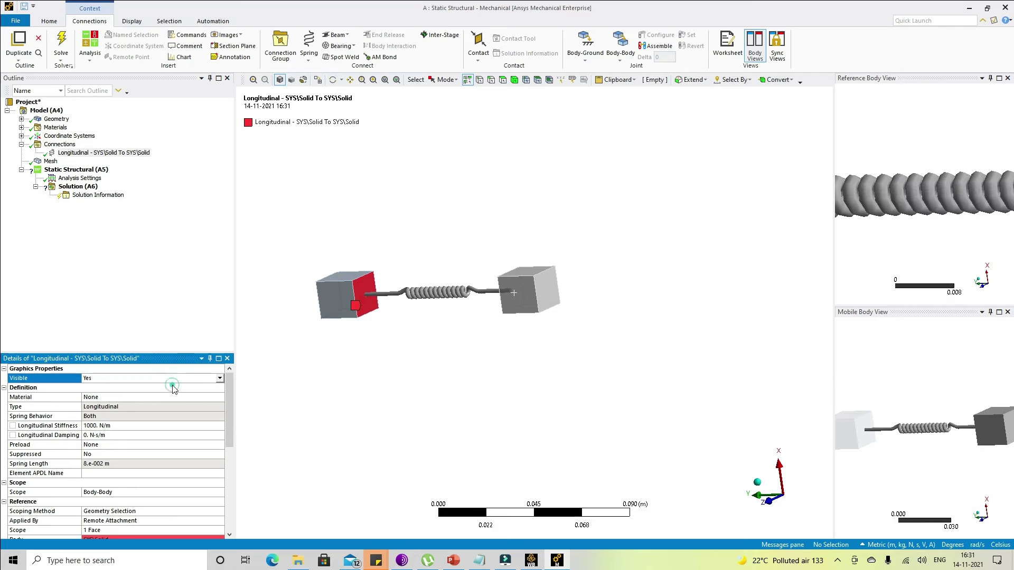
scroll(370, 358, down, 1)
mouse_move(391, 344)
middle_down()
mouse_move(283, 419)
mouse_move(305, 460)
mouse_move(401, 353)
middle_up()
middle_drag(539, 253, 507, 347)
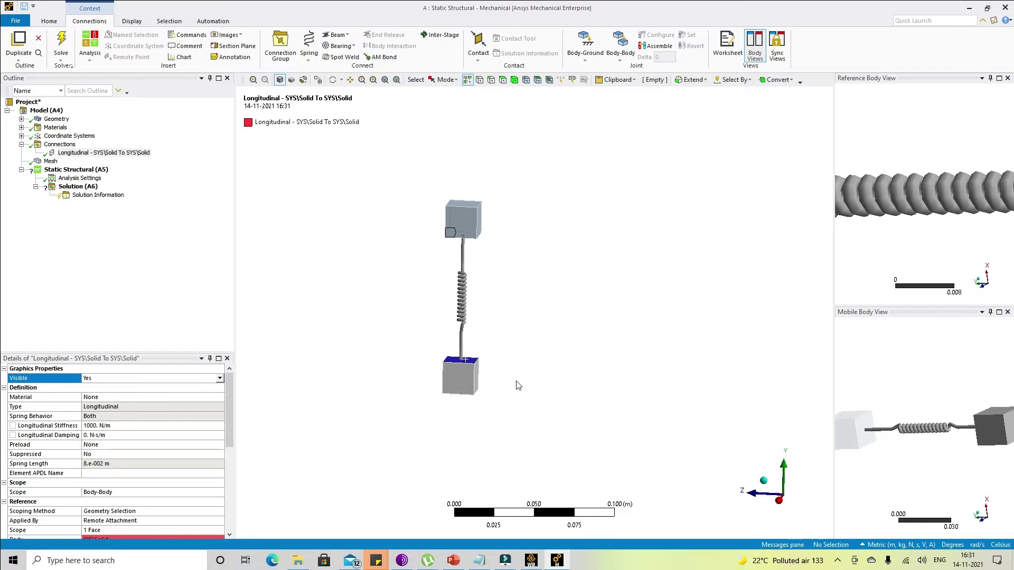
middle_drag(530, 369, 534, 347)
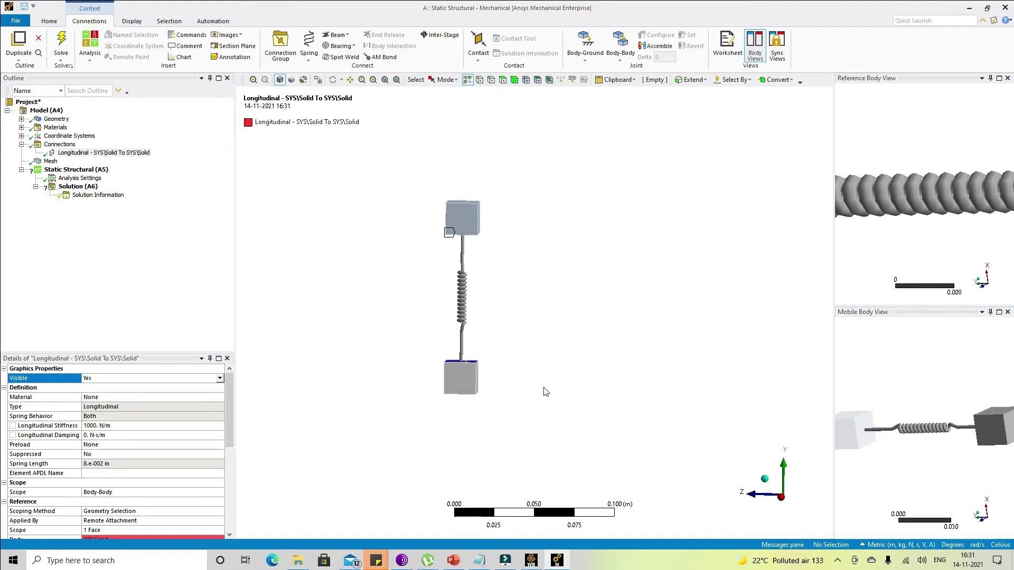
scroll(537, 360, up, 1)
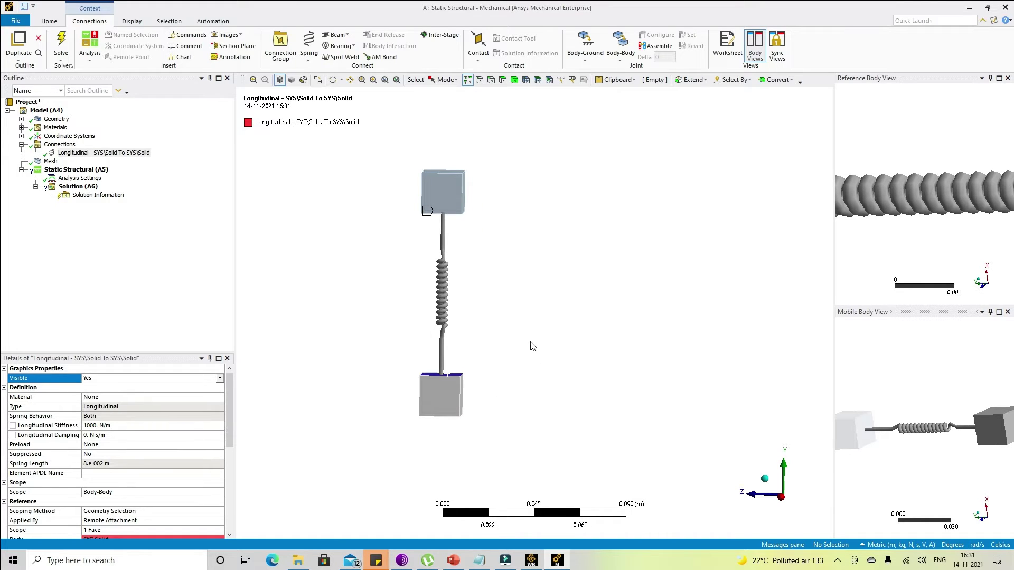
- Insert a body-to-ground spring under Connections
click(60, 144)
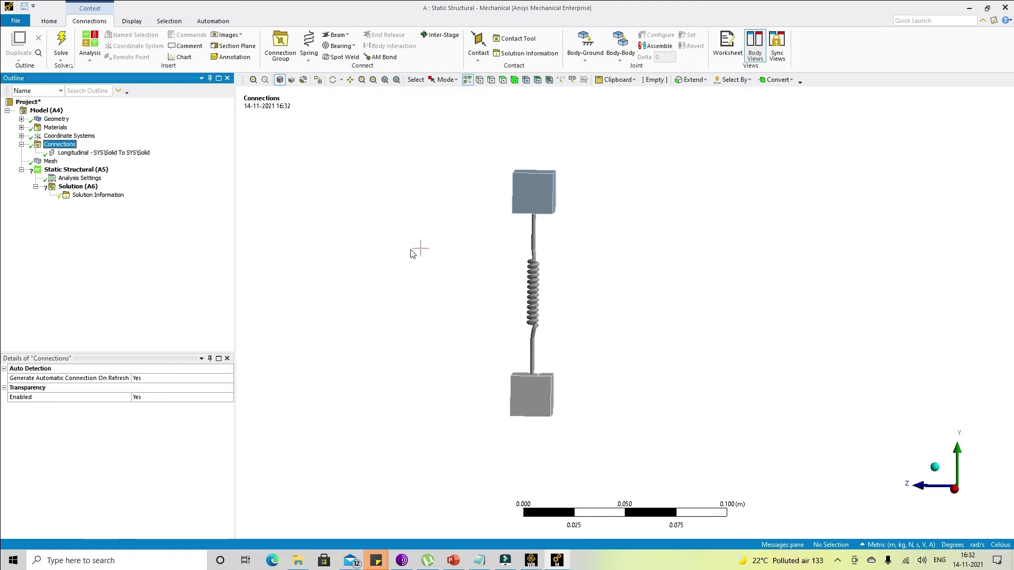
click(309, 53)
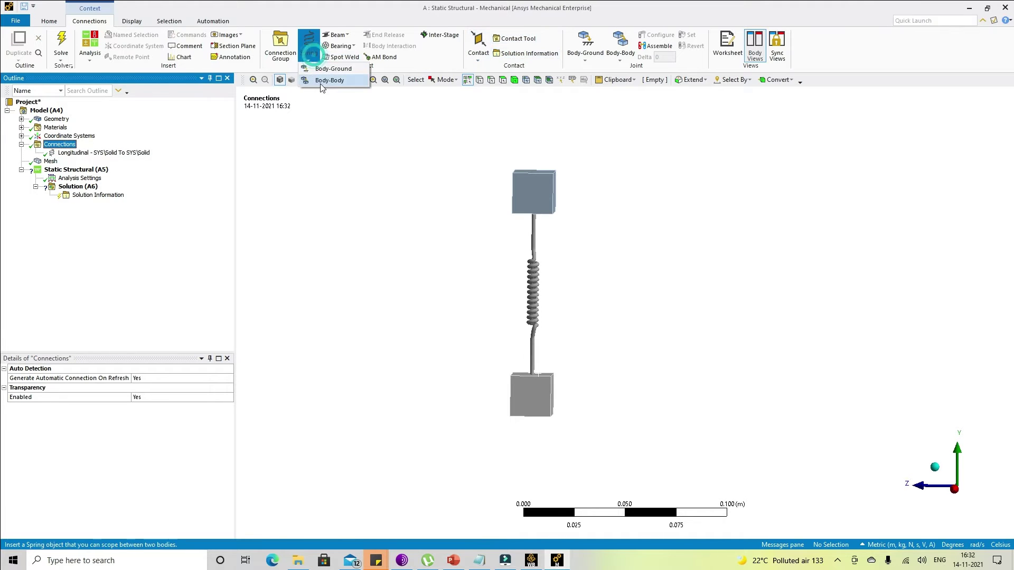
click(326, 69)
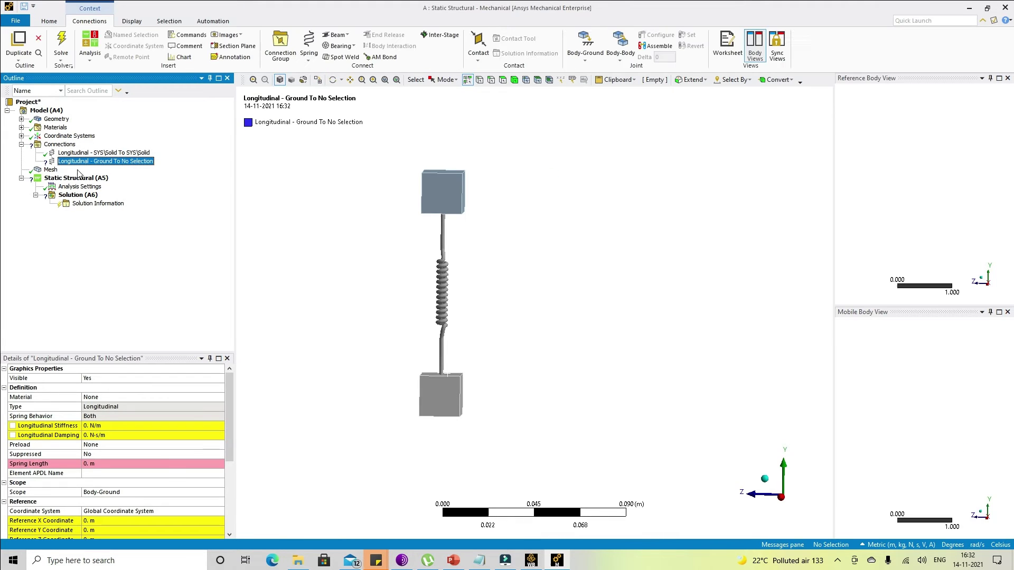
scroll(168, 460, down, 2)
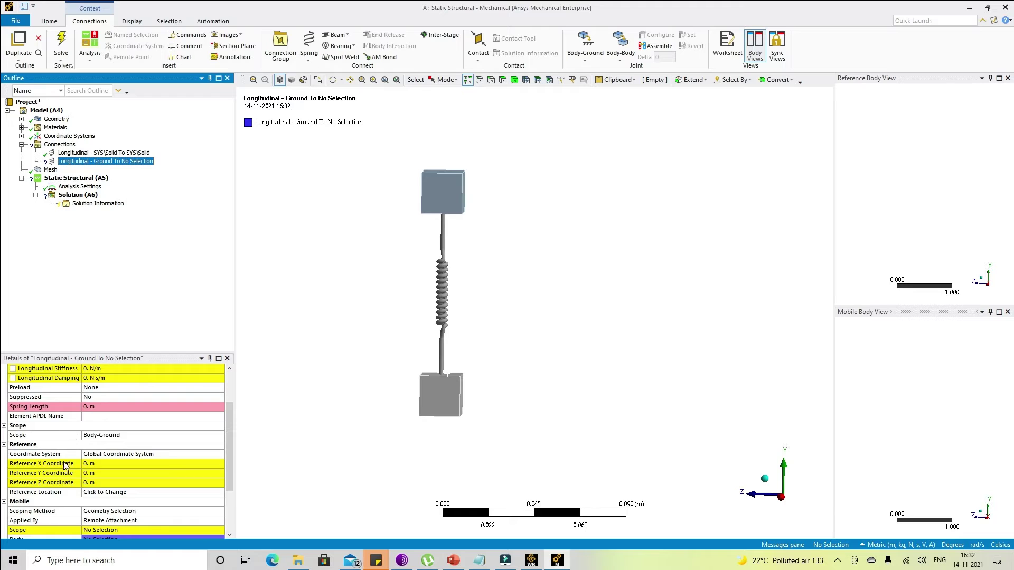
- Review the body-to-ground spring's reference and mobile settings and open its mobile scope for geometry selection
scroll(66, 467, down, 1)
scroll(75, 485, down, 1)
scroll(106, 454, up, 4)
scroll(132, 455, down, 4)
scroll(73, 416, down, 1)
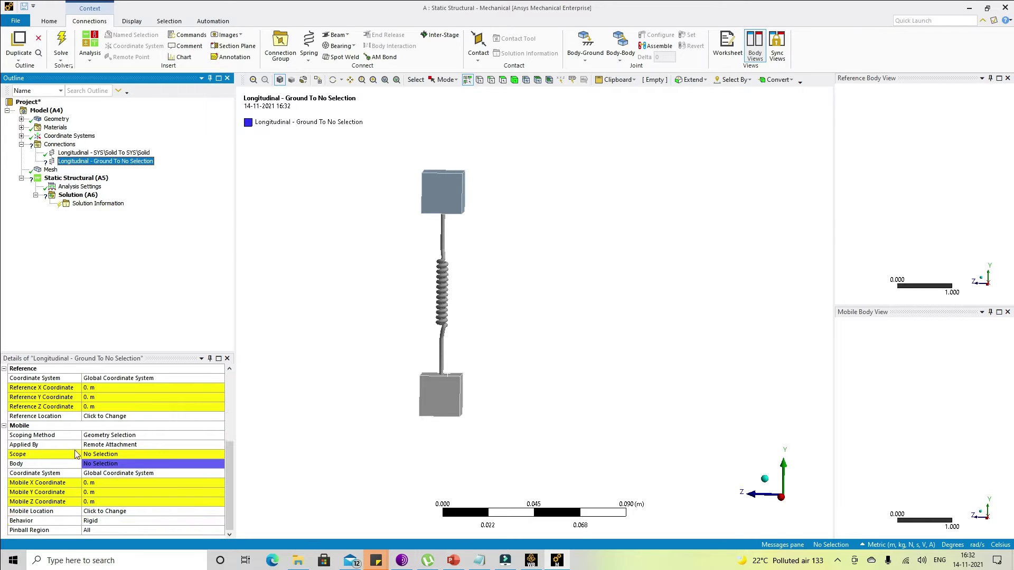
click(107, 455)
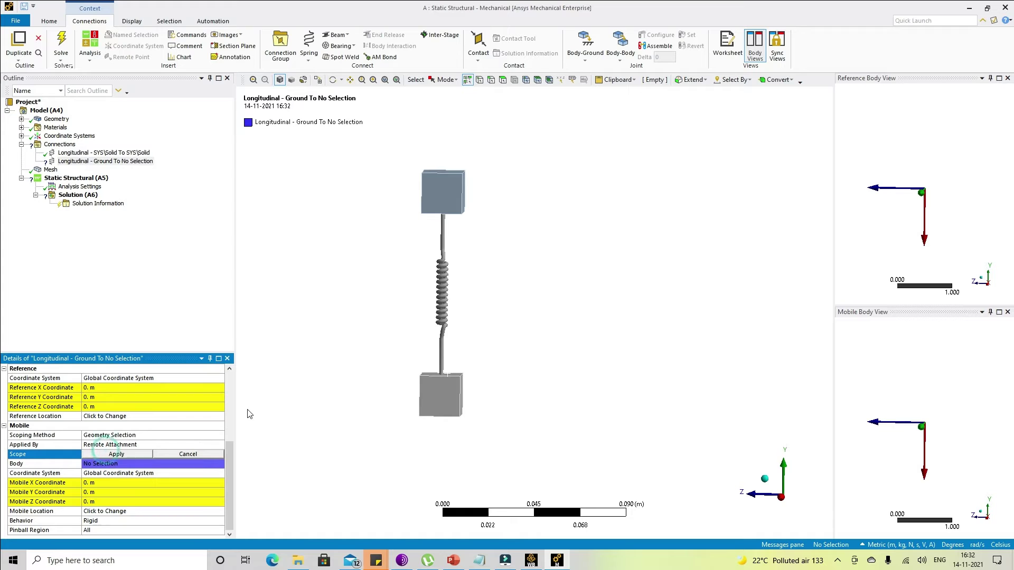
middle_drag(522, 316, 515, 248)
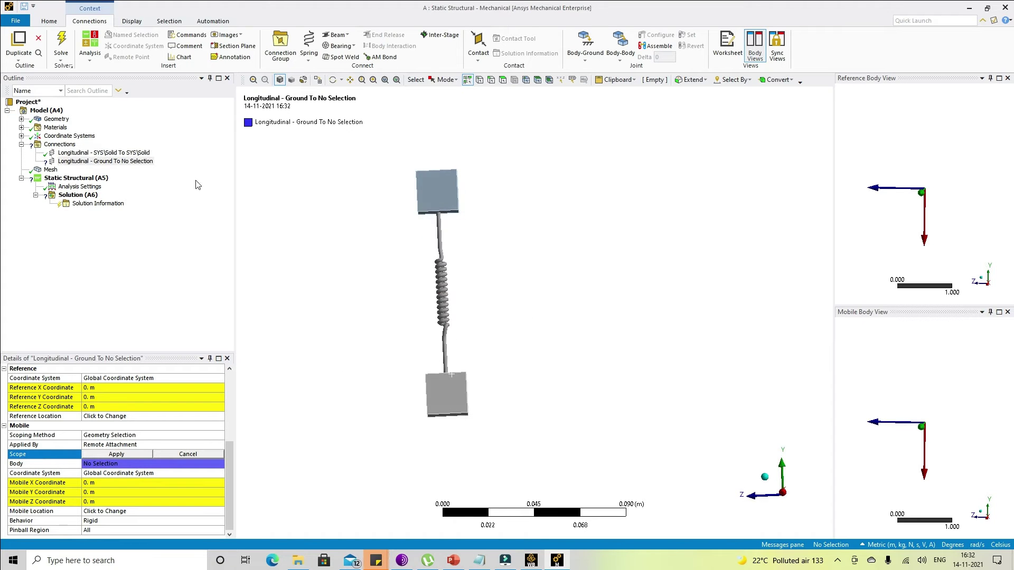
- Unsuppress the third solid body under Geometry
click(21, 118)
click(62, 145)
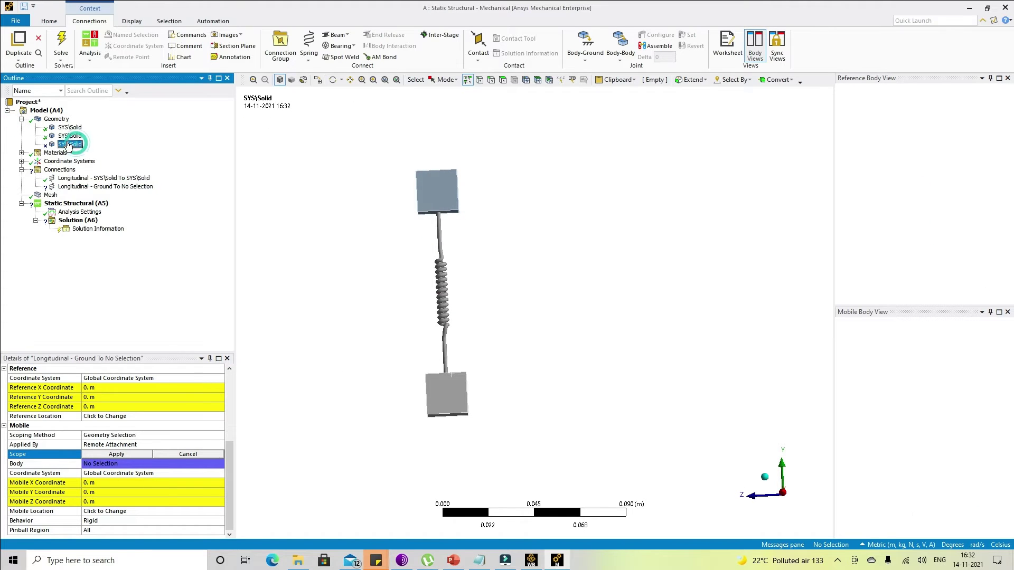
right_click(67, 143)
click(122, 239)
middle_drag(635, 289, 675, 232)
- Scope the mobile side of the body-to-ground spring to the bottom face of the third cube
click(101, 188)
click(653, 229)
scroll(119, 445, down, 5)
click(111, 465)
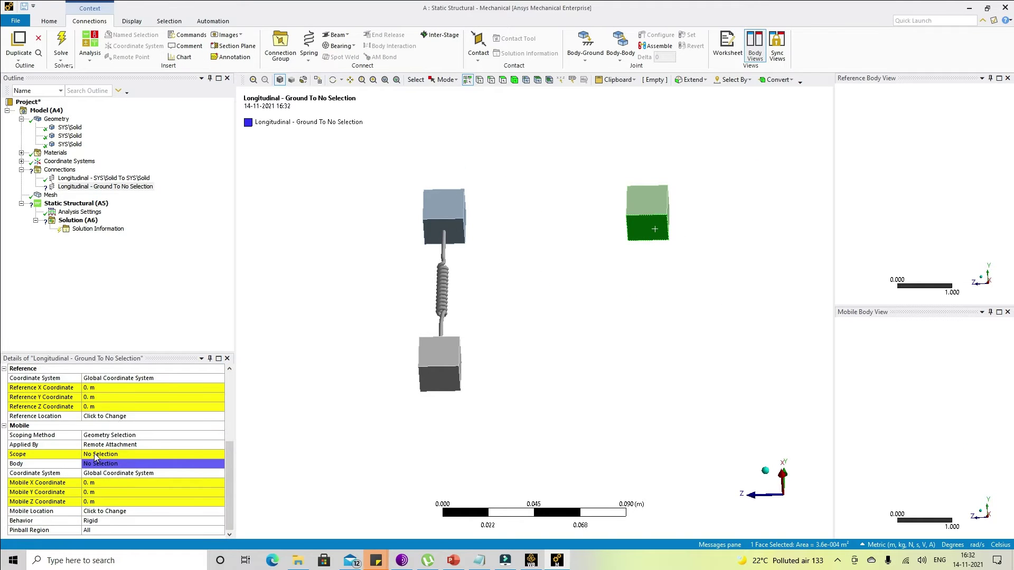
click(95, 455)
click(96, 455)
- Examine the body-to-ground spring's reference coordinates and its placement relative to the cubes from several angles
middle_drag(591, 355, 588, 400)
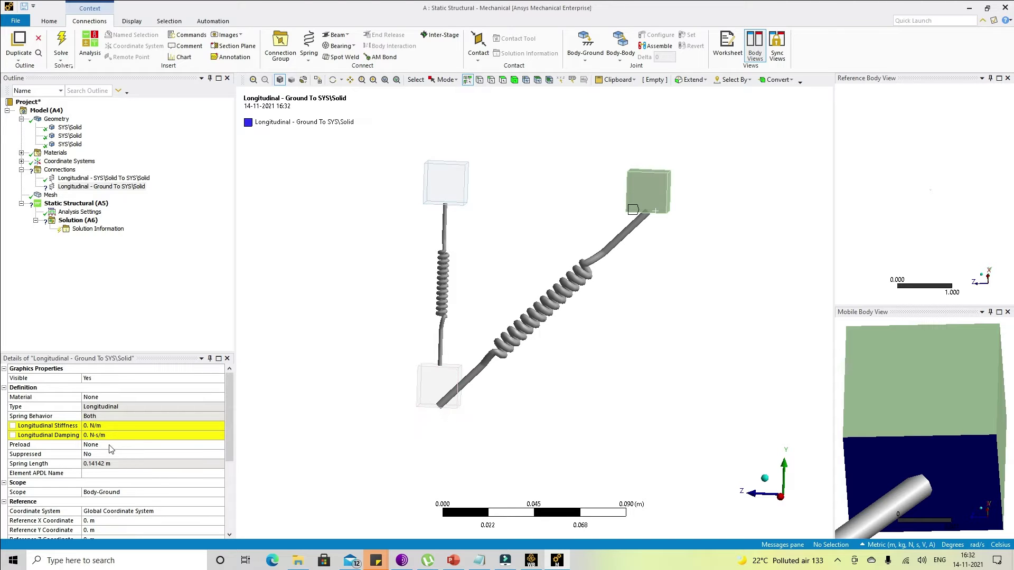
scroll(110, 449, down, 3)
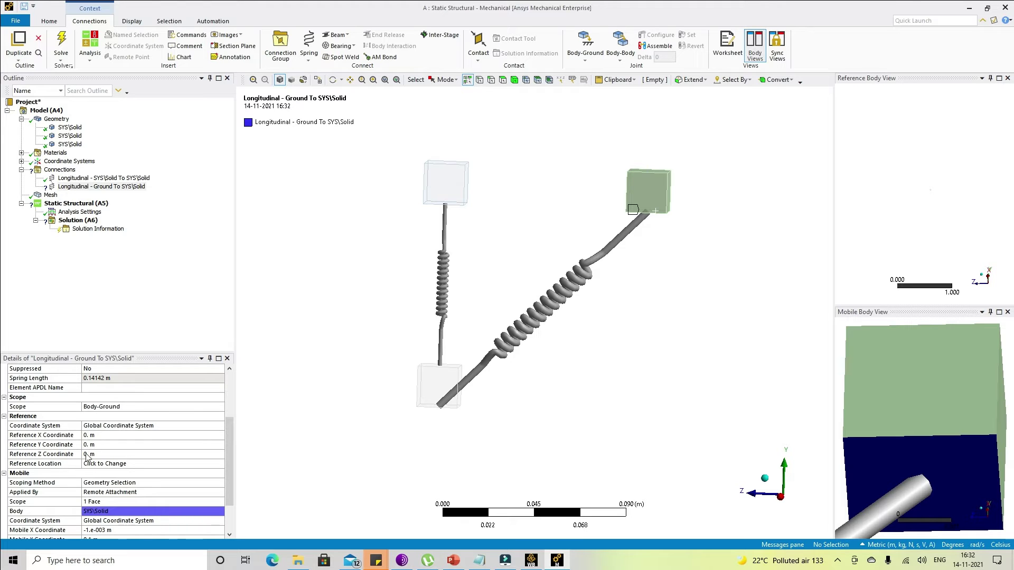
middle_drag(487, 404, 514, 419)
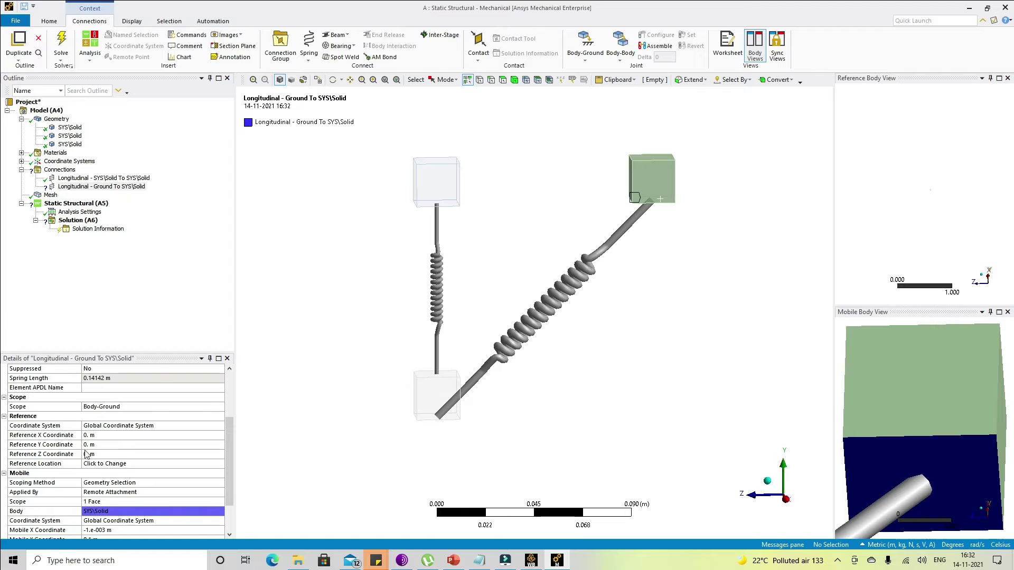
scroll(582, 416, down, 1)
mouse_move(486, 217)
middle_down()
mouse_move(459, 208)
mouse_move(470, 215)
middle_up()
middle_drag(662, 227, 659, 200)
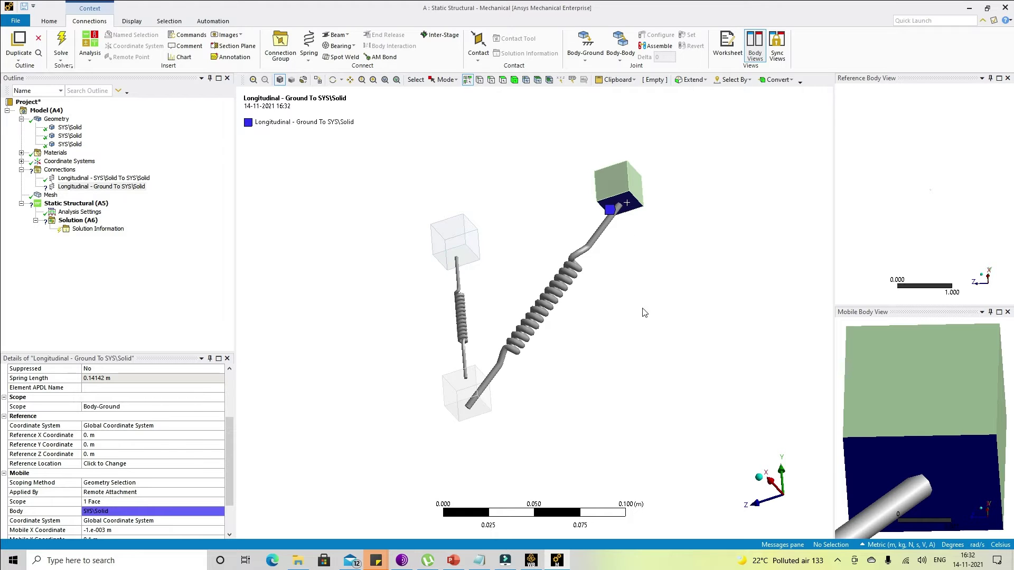
middle_drag(647, 325, 502, 400)
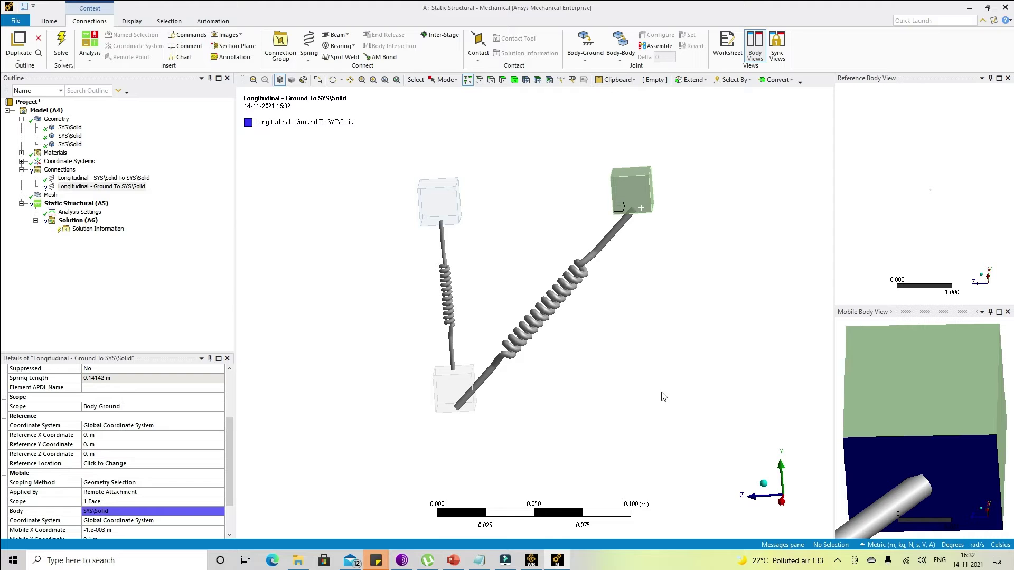
- Set the body-to-ground spring's reference Z coordinate to -100 m
click(97, 446)
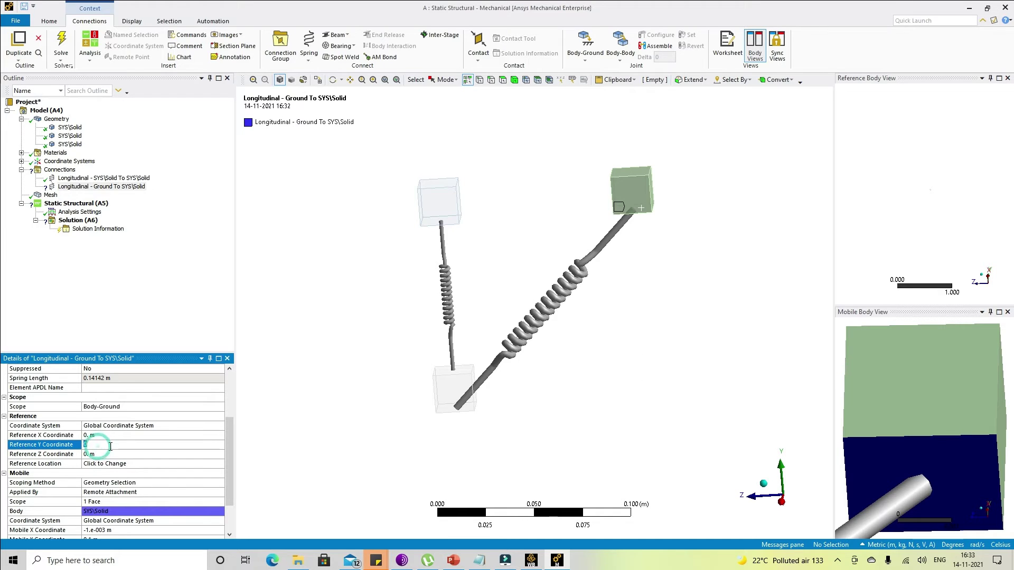
click(100, 455)
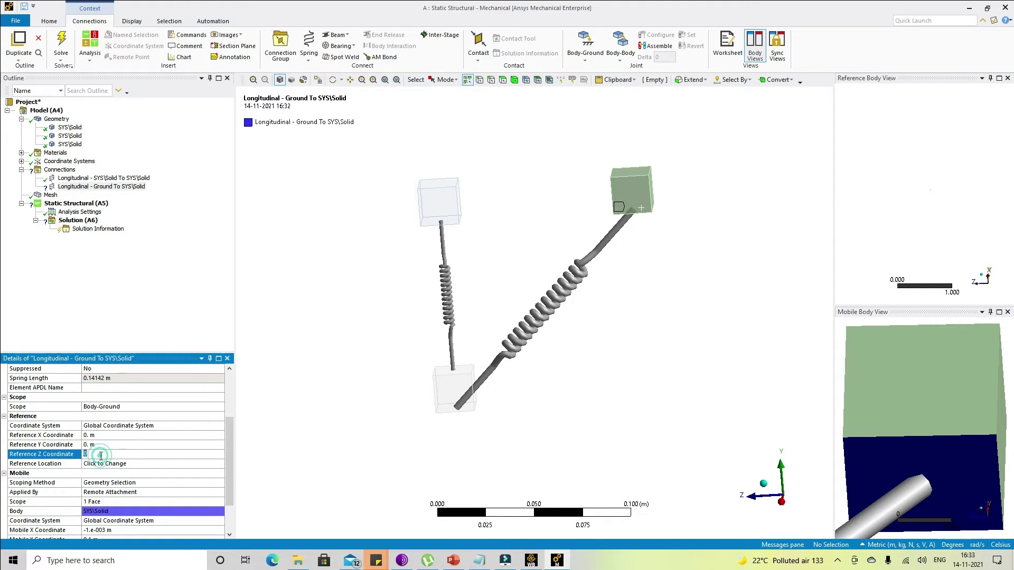
text(-100)
key(Return)
scroll(510, 312, down, 3)
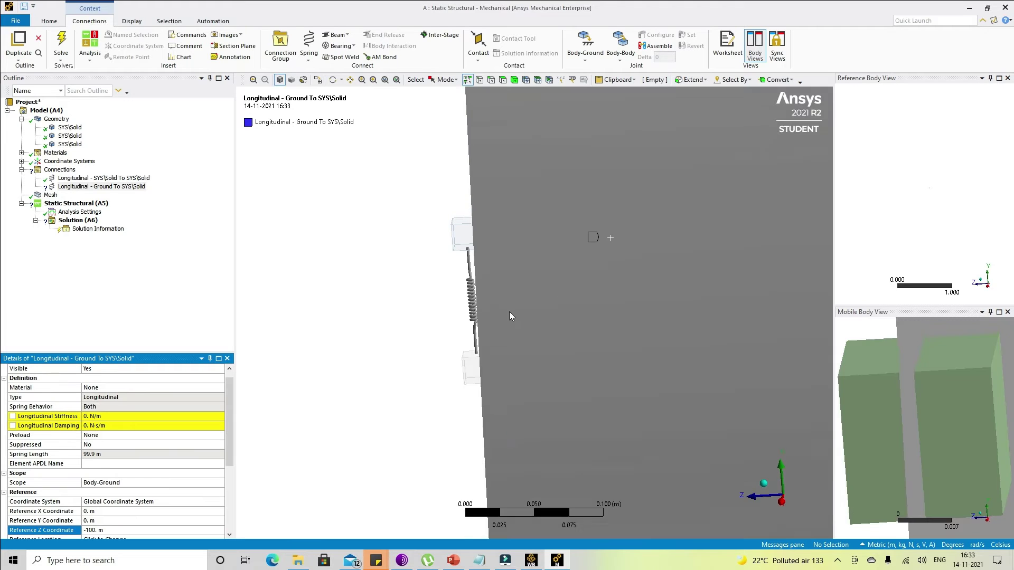
scroll(510, 313, down, 3)
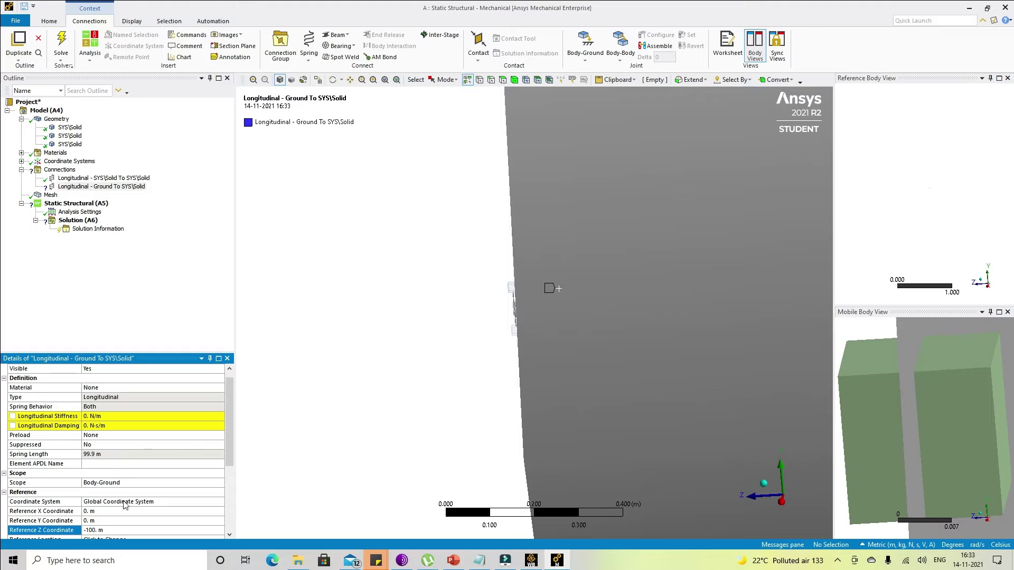
- Switch the unit system to Metric (mm, kg, N, s, mV, mA)
click(50, 22)
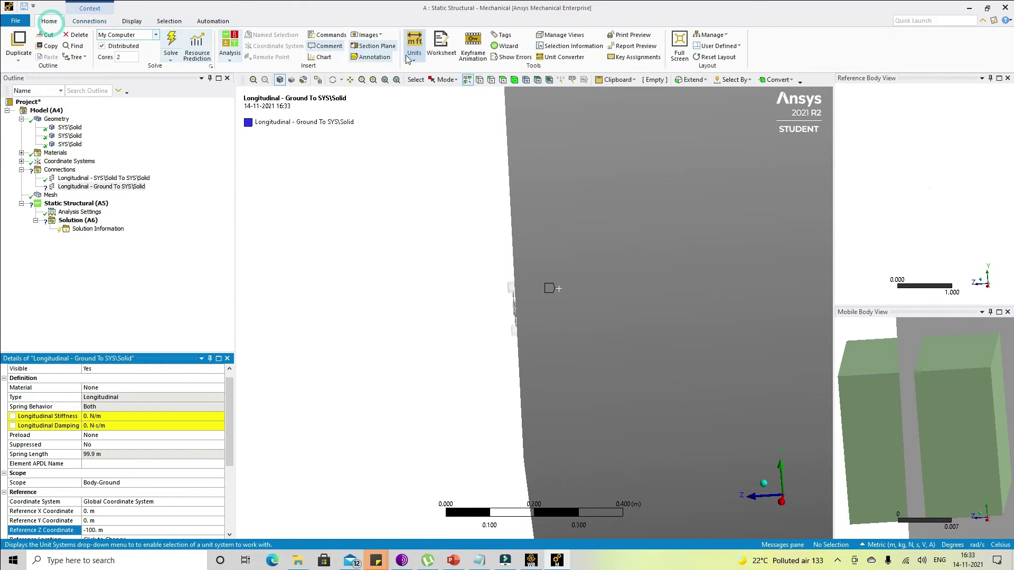
click(414, 53)
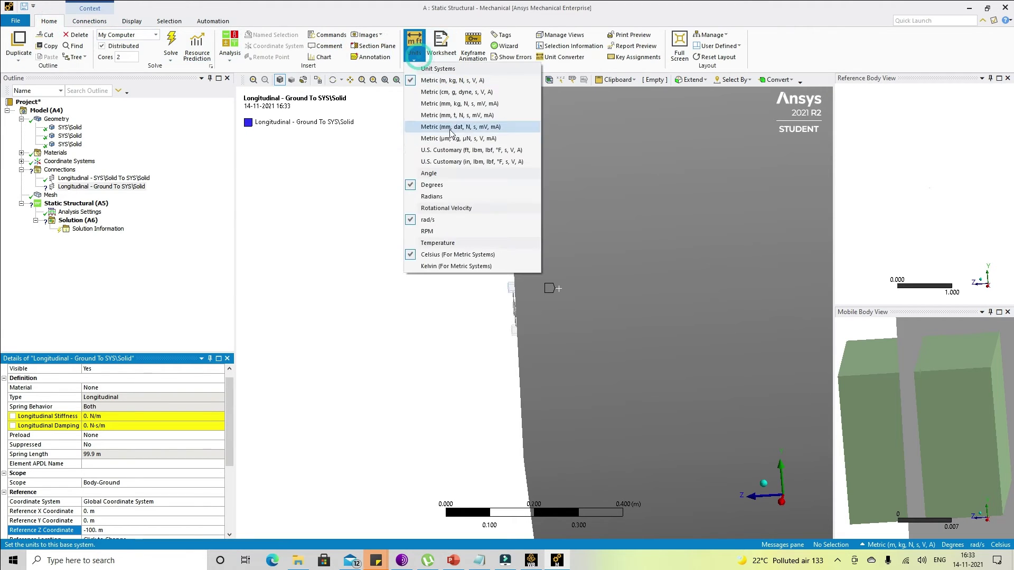
click(465, 105)
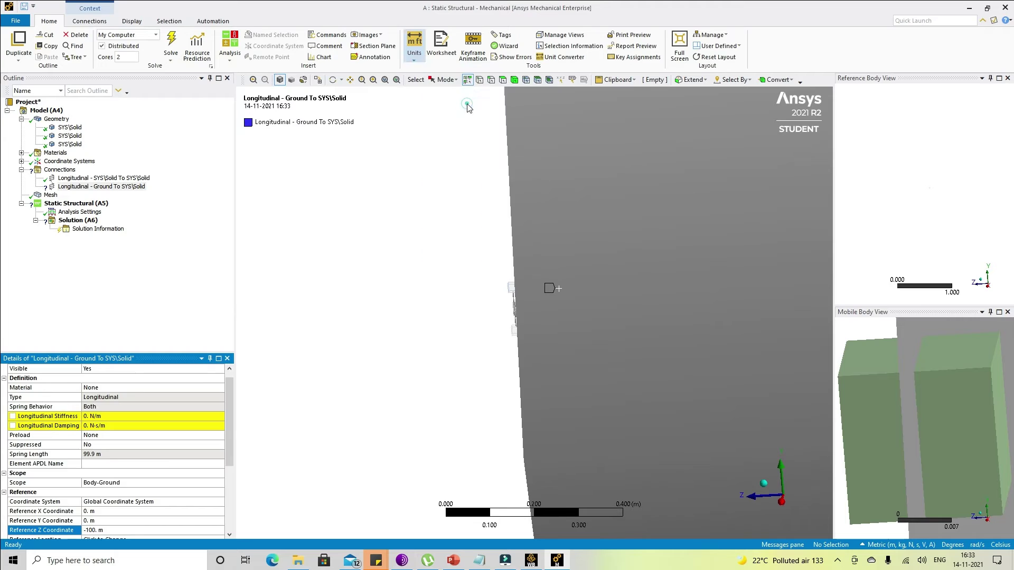
- Set the body-to-ground spring's reference Z coordinate to -100 mm
scroll(141, 456, down, 5)
scroll(97, 472, up, 4)
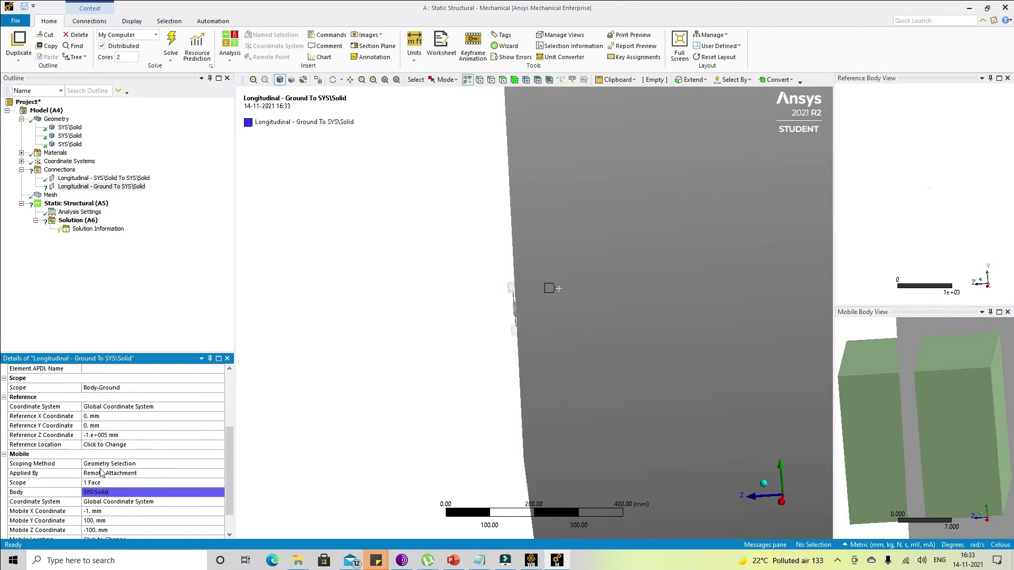
click(103, 464)
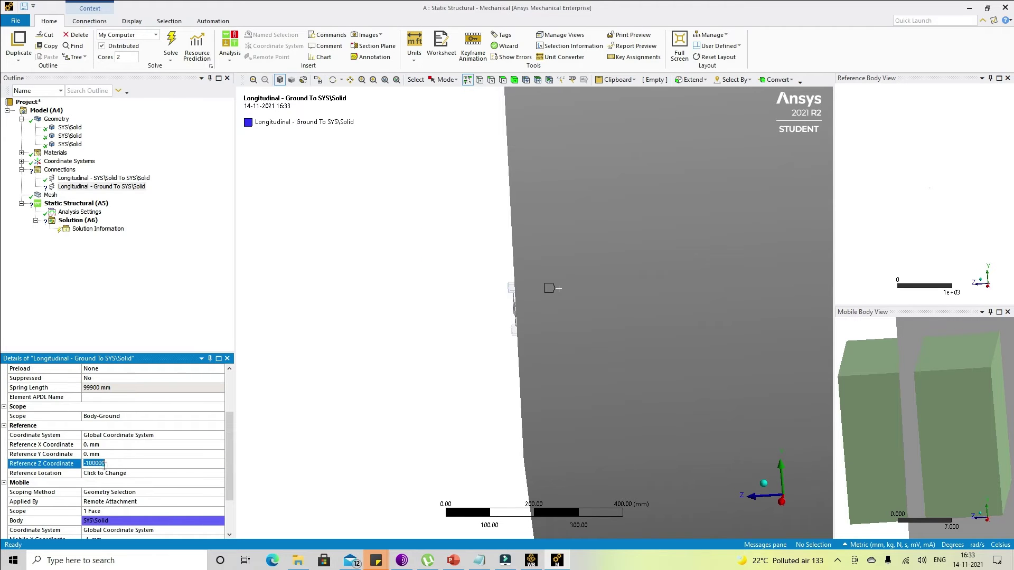
text(-100)
key(Return)
- Fit the model in the view and examine the body-to-ground spring's alignment under the third cube from several angles
right_click(403, 254)
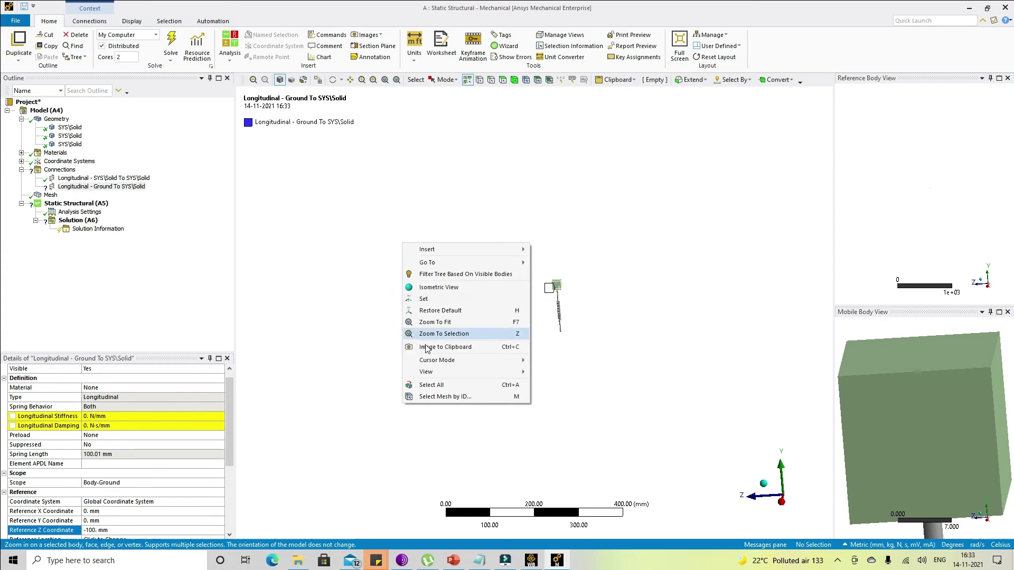
click(436, 323)
middle_drag(488, 259, 670, 300)
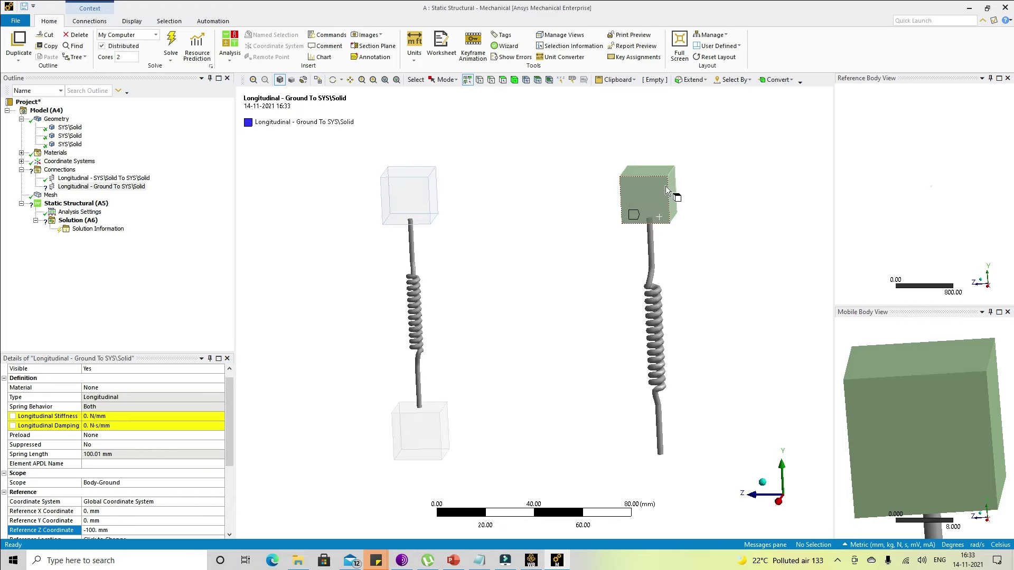
middle_drag(641, 391, 634, 389)
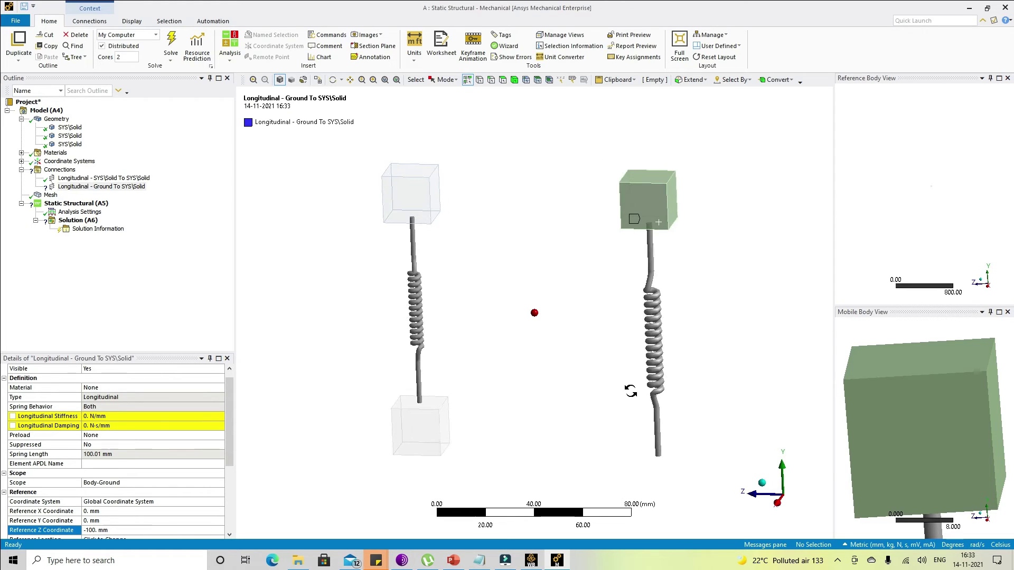
middle_drag(564, 385, 544, 386)
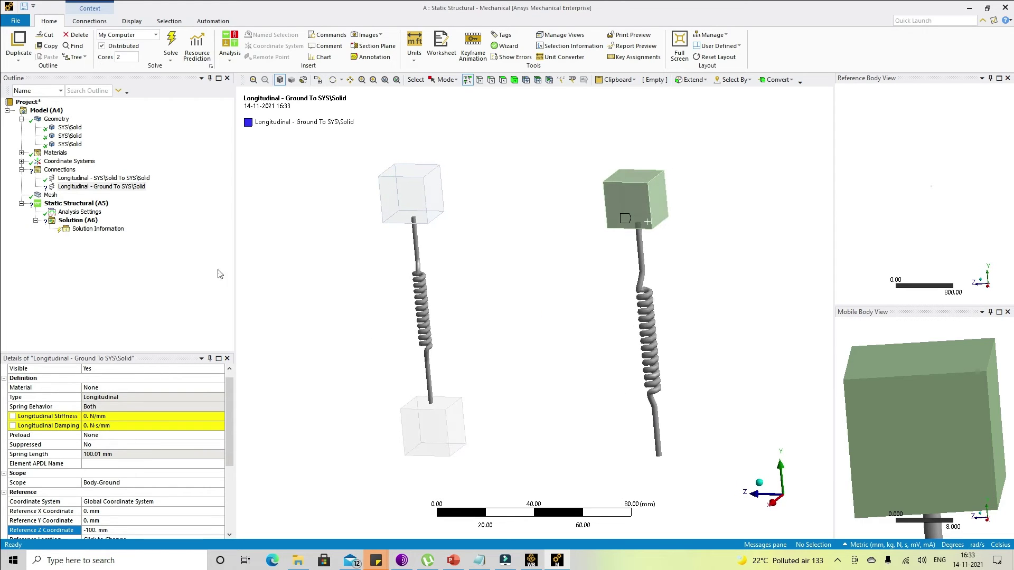
middle_drag(595, 306, 651, 320)
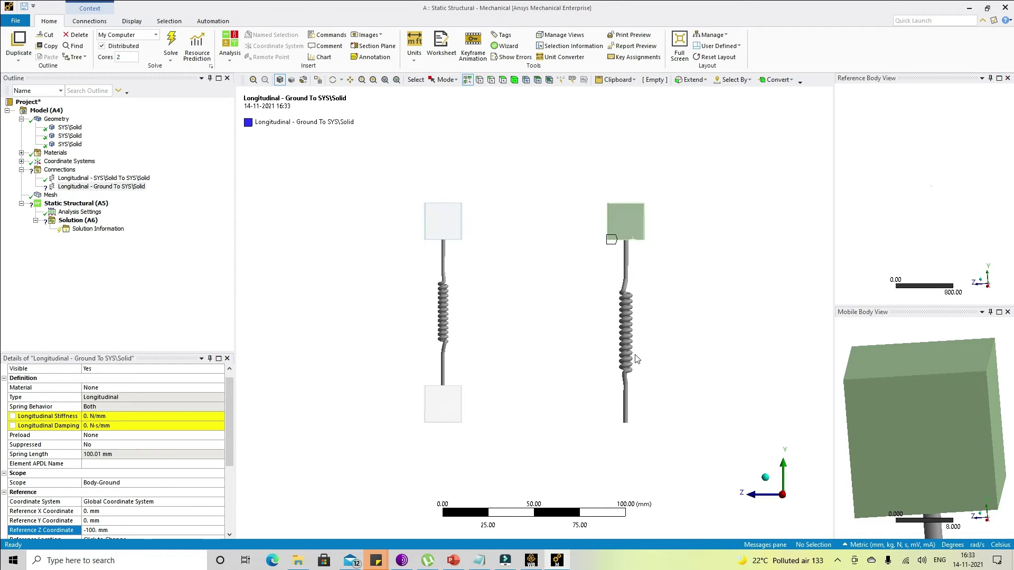
middle_drag(554, 403, 492, 405)
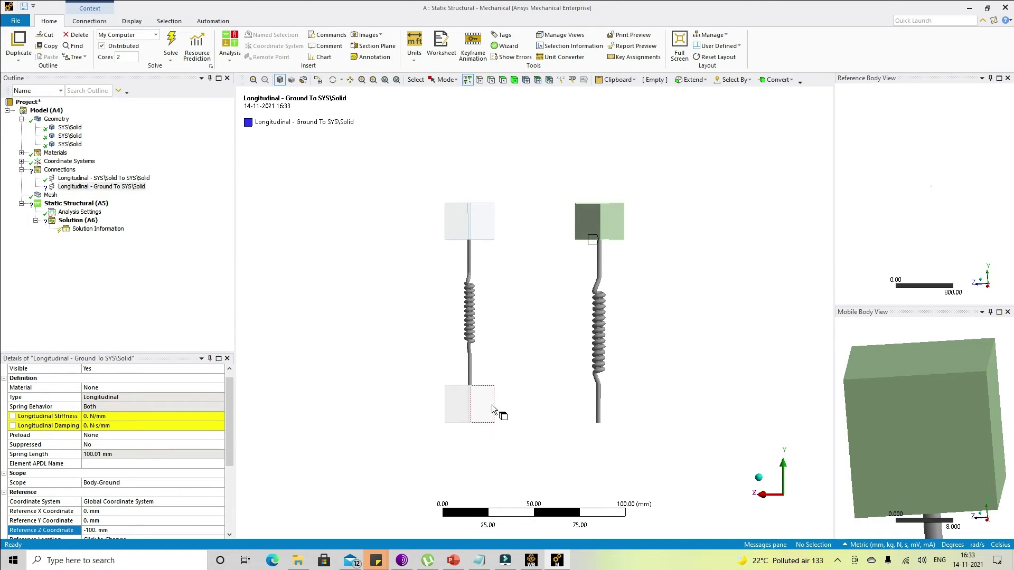
middle_drag(560, 422, 504, 406)
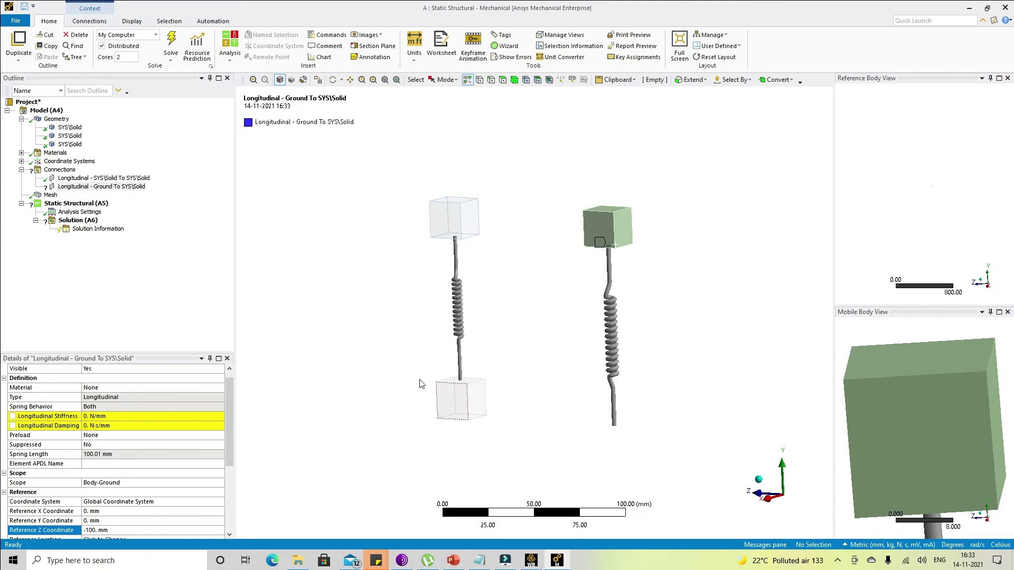
- Create a coordinate system on a side face of the lower cube
click(480, 408)
right_click(480, 411)
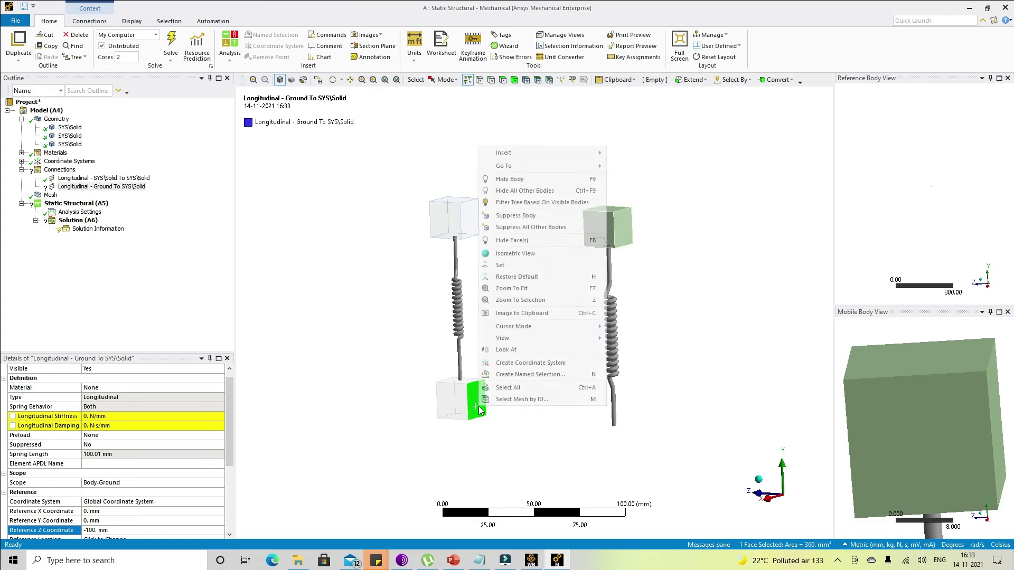
click(549, 364)
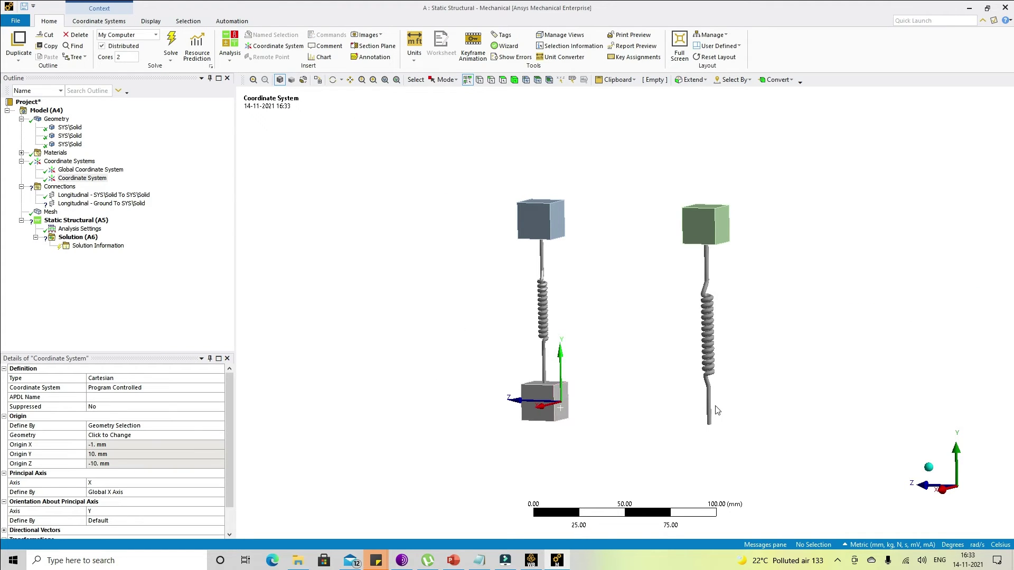
- Redefine the new coordinate system's origin using two opposite side faces of the lower cube
middle_drag(741, 357, 680, 401)
click(544, 421)
middle_drag(544, 420, 452, 399)
middle_drag(592, 370, 687, 422)
click(585, 428)
ctrl+click(522, 432)
middle_drag(607, 430, 532, 410)
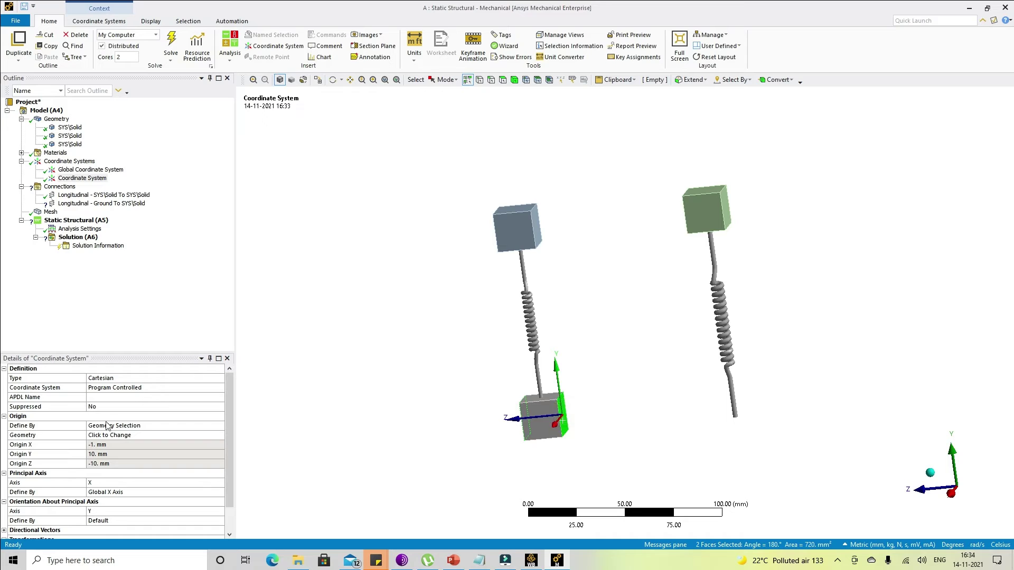
click(105, 438)
click(98, 436)
middle_drag(434, 432, 263, 425)
- Add a Z offset transformation of -100 mm to the new coordinate system
scroll(134, 452, down, 1)
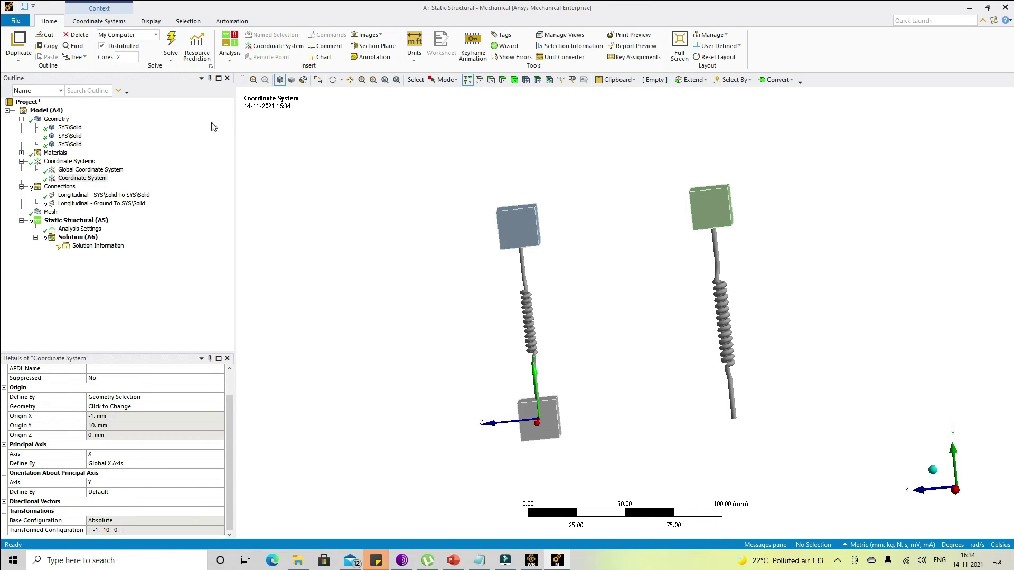
click(98, 21)
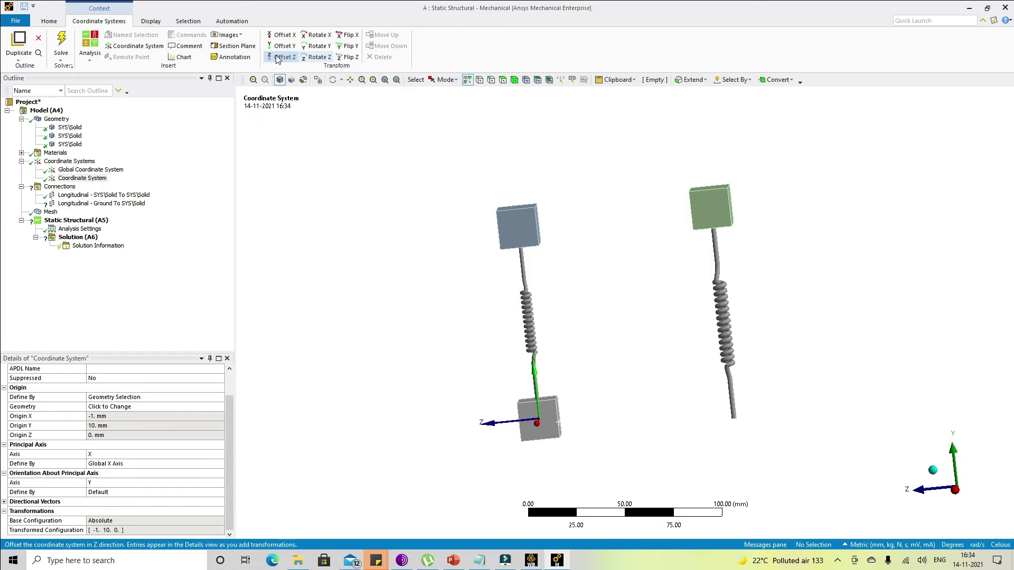
scroll(131, 421, up, 1)
scroll(127, 475, down, 1)
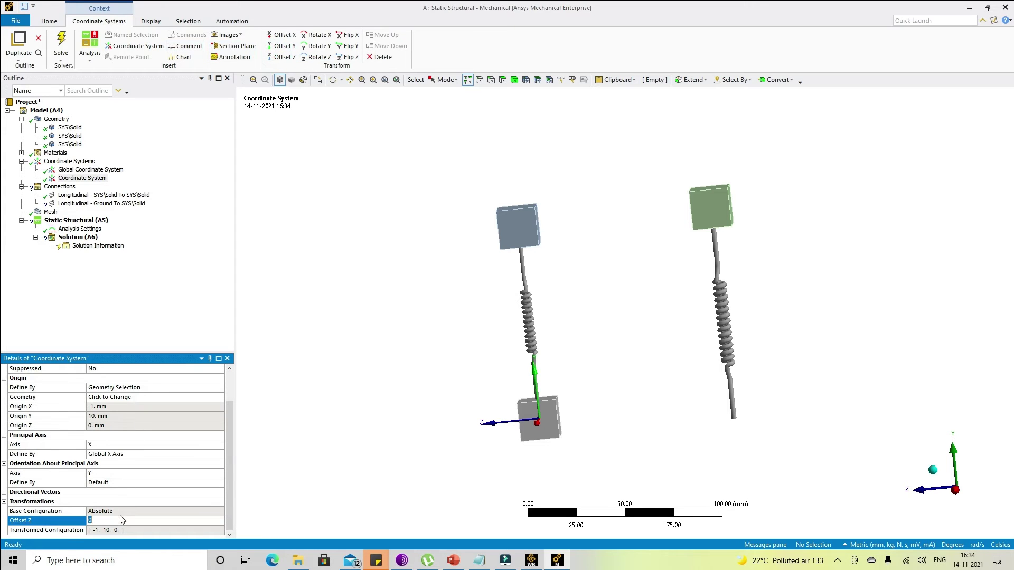
text(-100)
key(Return)
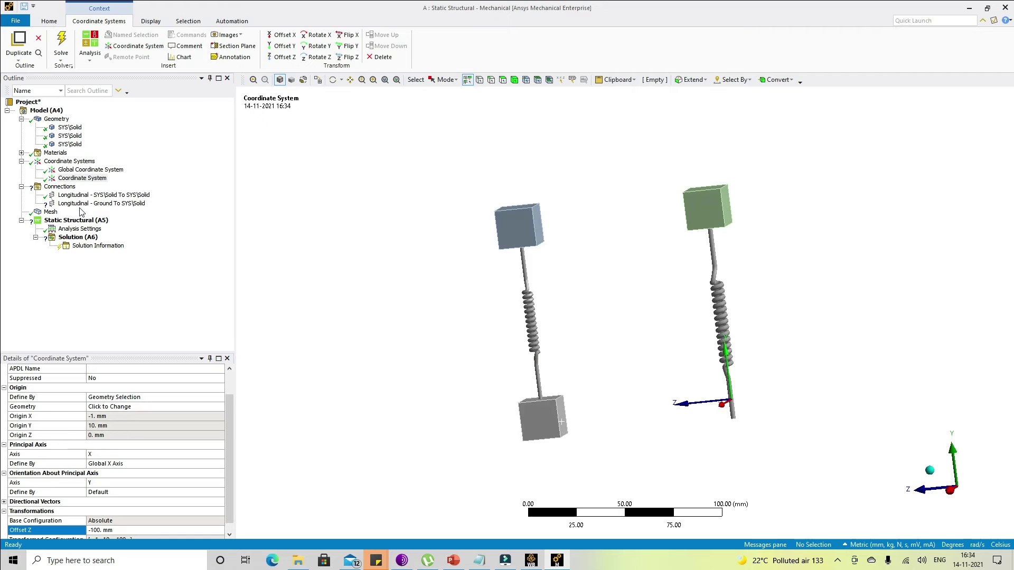
- Reference the body-ground spring to the offset Coordinate System and set its reference Z coordinate to 0 mm
click(82, 203)
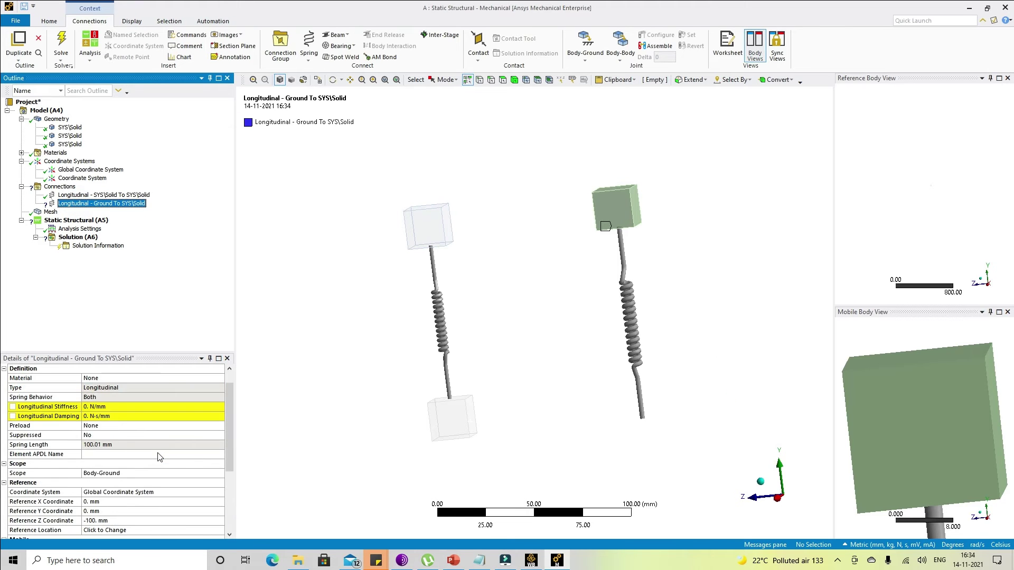
scroll(174, 464, down, 2)
click(214, 436)
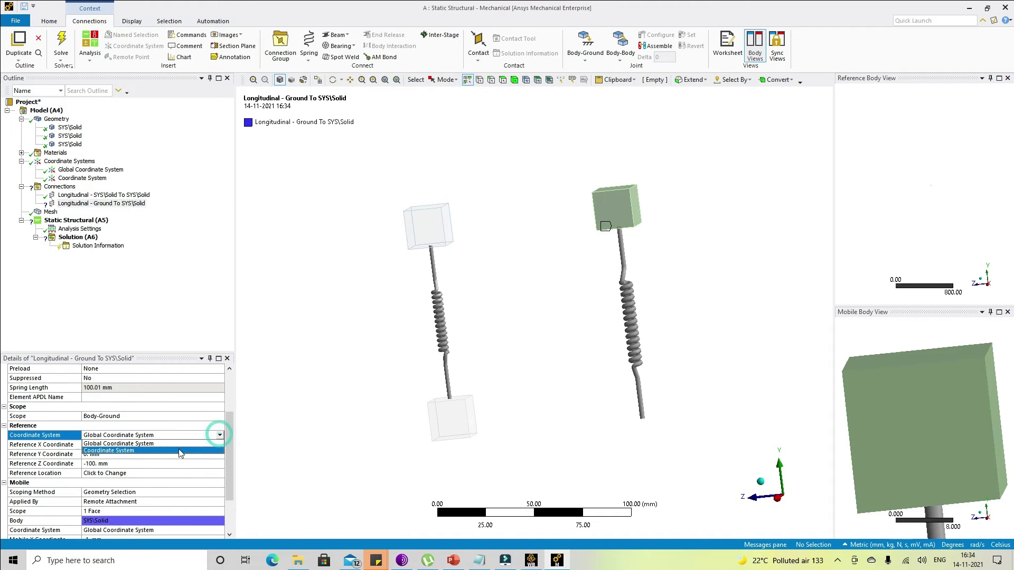
click(179, 454)
click(102, 456)
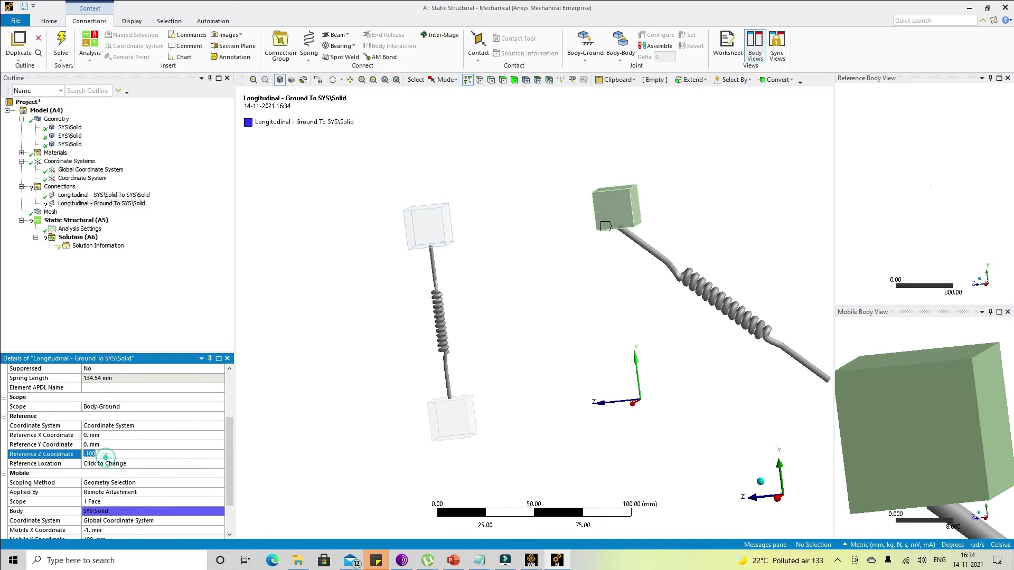
text(0)
key(Return)
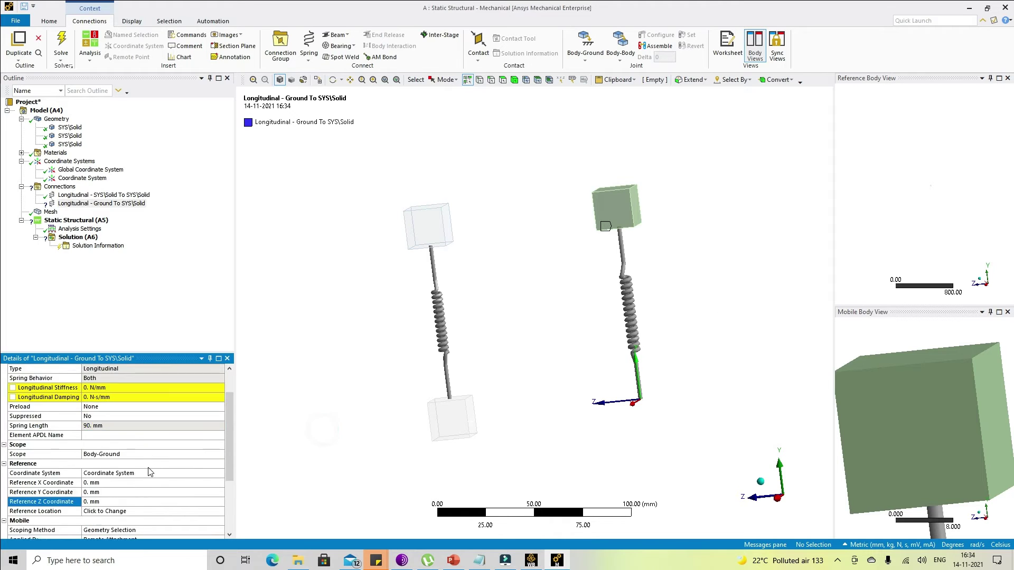
- Examine the ground spring's alignment with the offset coordinate system, and check the available methods for defining that system's origin
middle_drag(605, 439, 605, 256)
scroll(615, 399, down, 2)
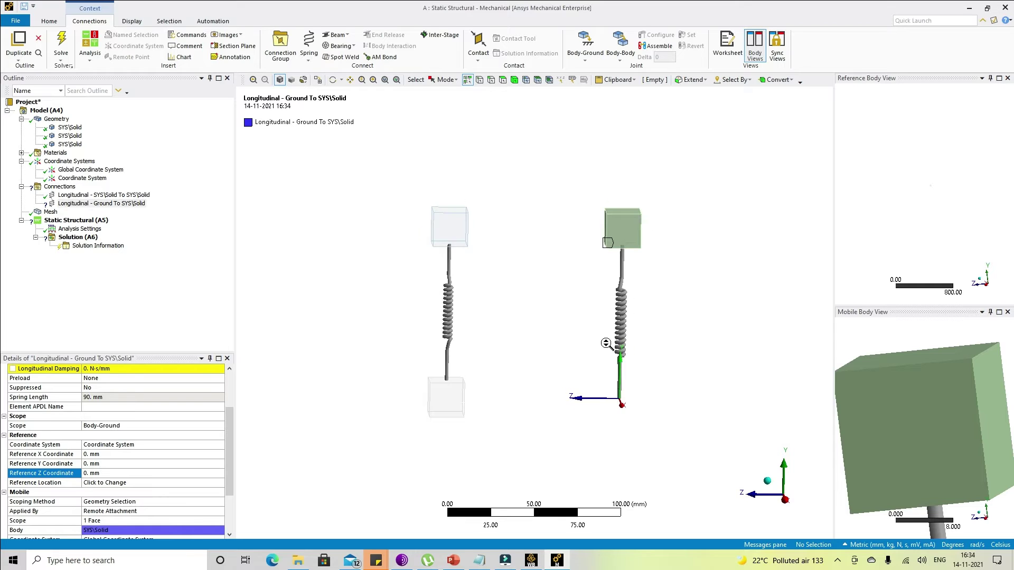
scroll(606, 344, up, 2)
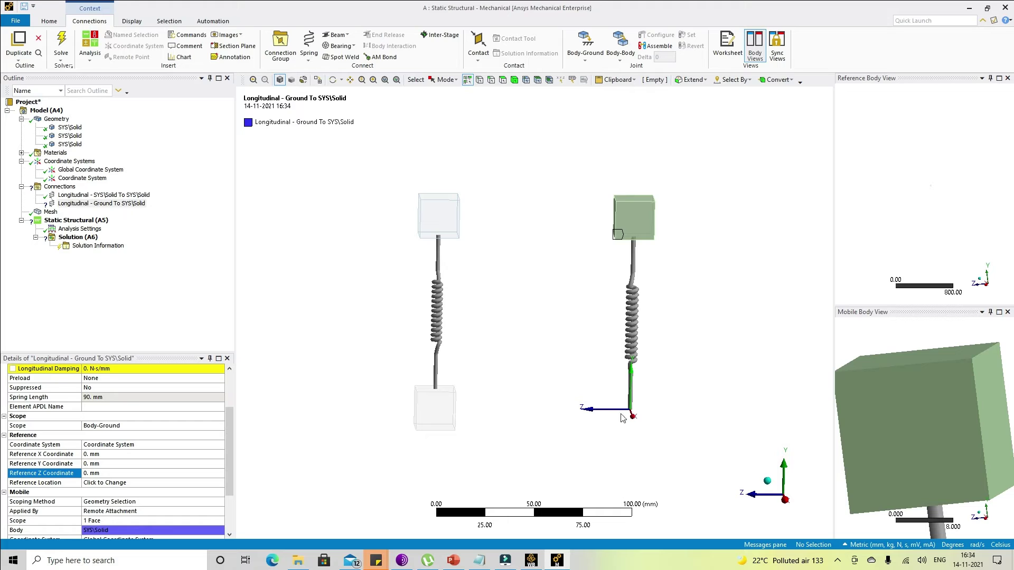
middle_drag(519, 406, 494, 421)
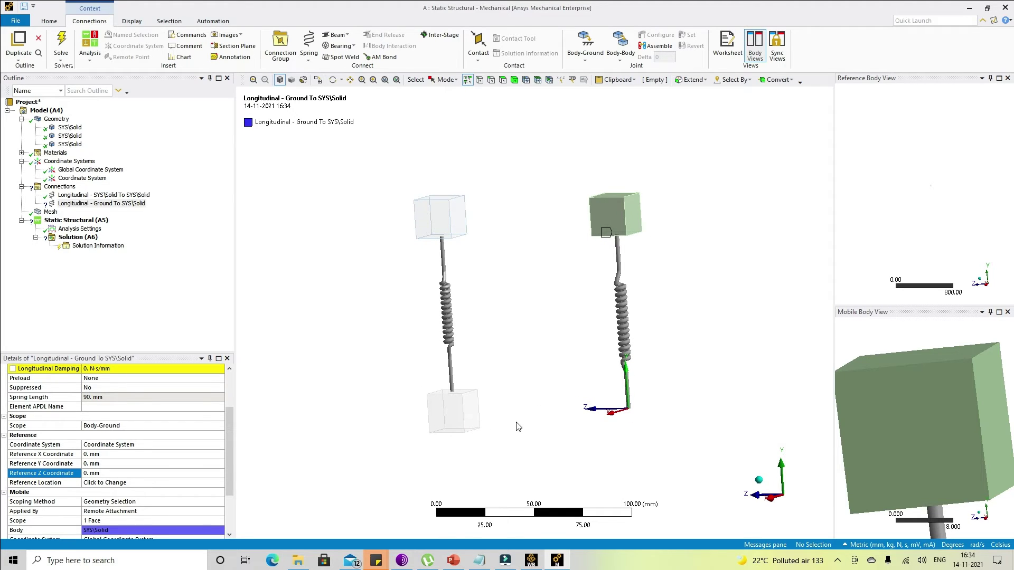
click(90, 178)
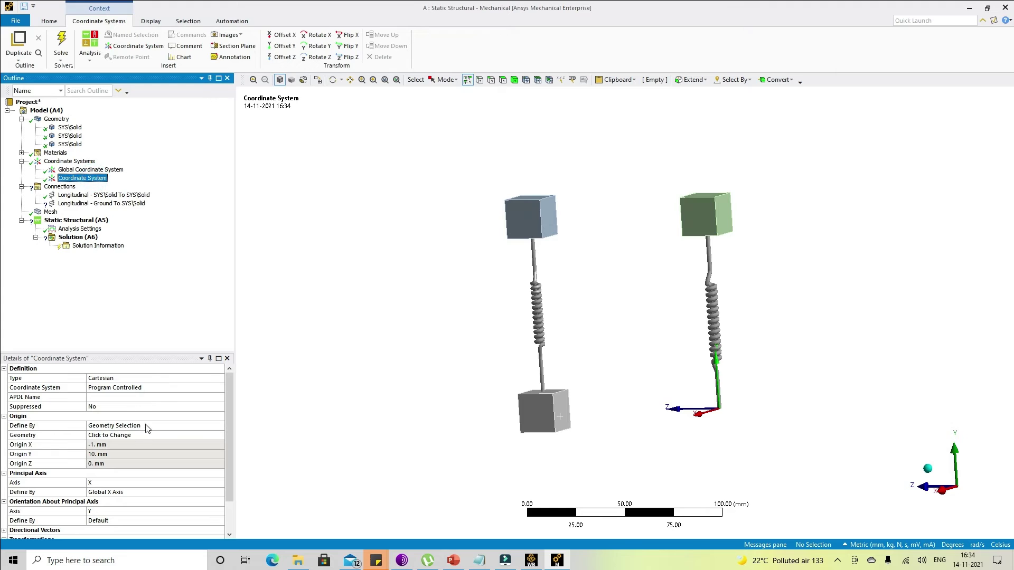
click(156, 426)
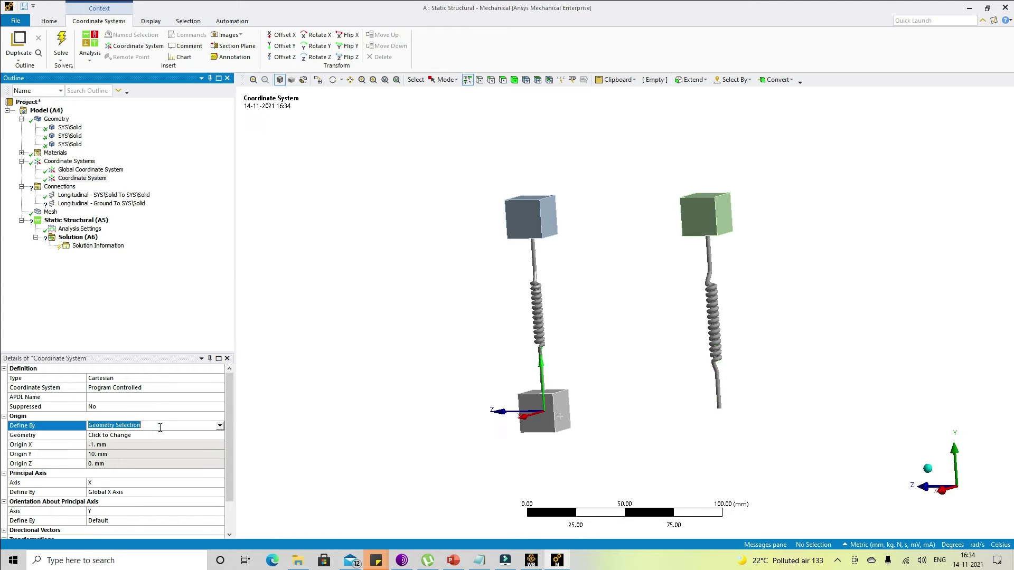
click(219, 427)
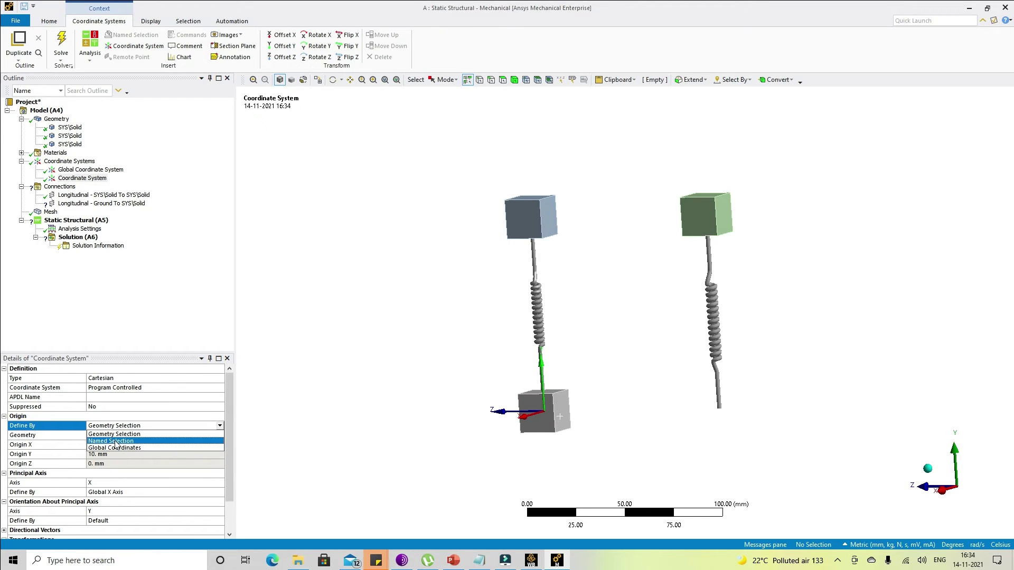
click(331, 448)
- Set the body-ground spring's longitudinal stiffness to 1000 N/mm
click(102, 204)
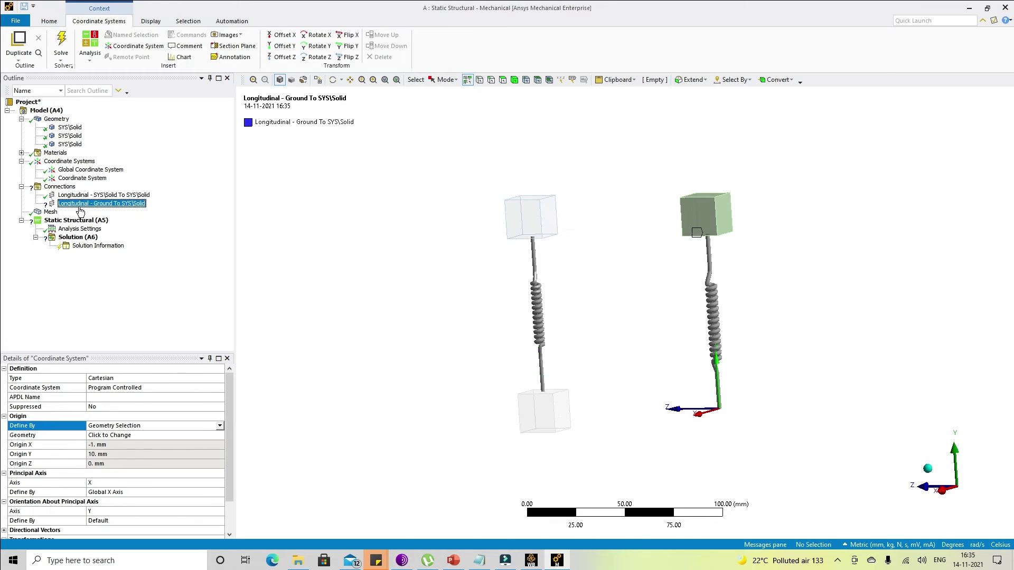
scroll(127, 421, up, 3)
click(110, 426)
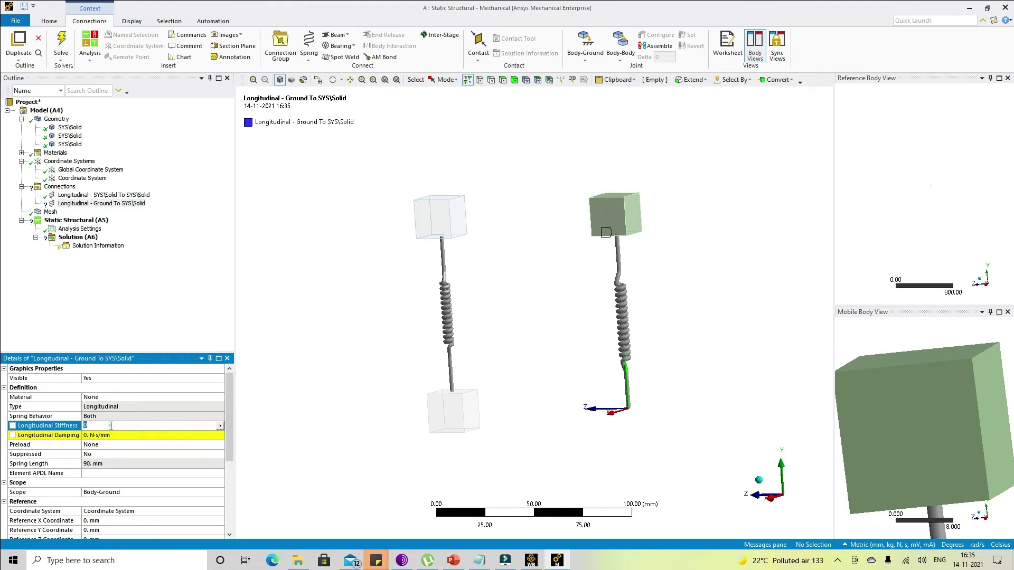
click(283, 413)
click(94, 203)
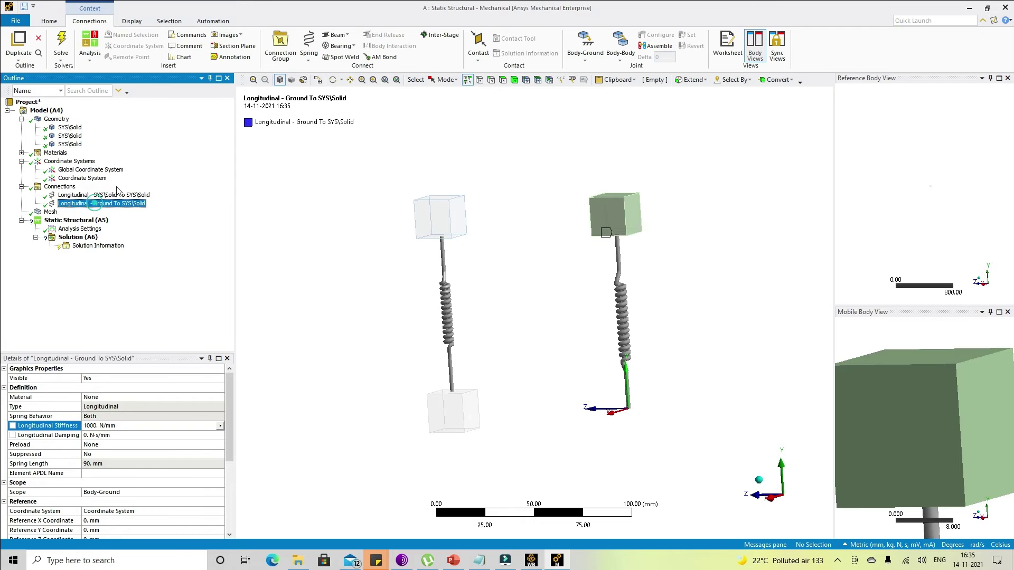
click(117, 194)
middle_drag(366, 294, 402, 291)
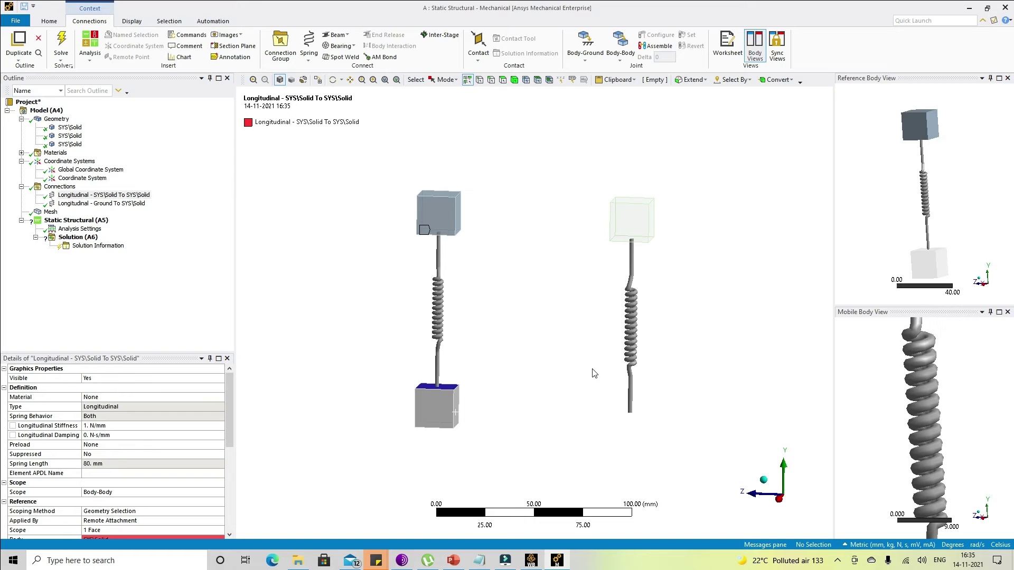
scroll(591, 350, up, 1)
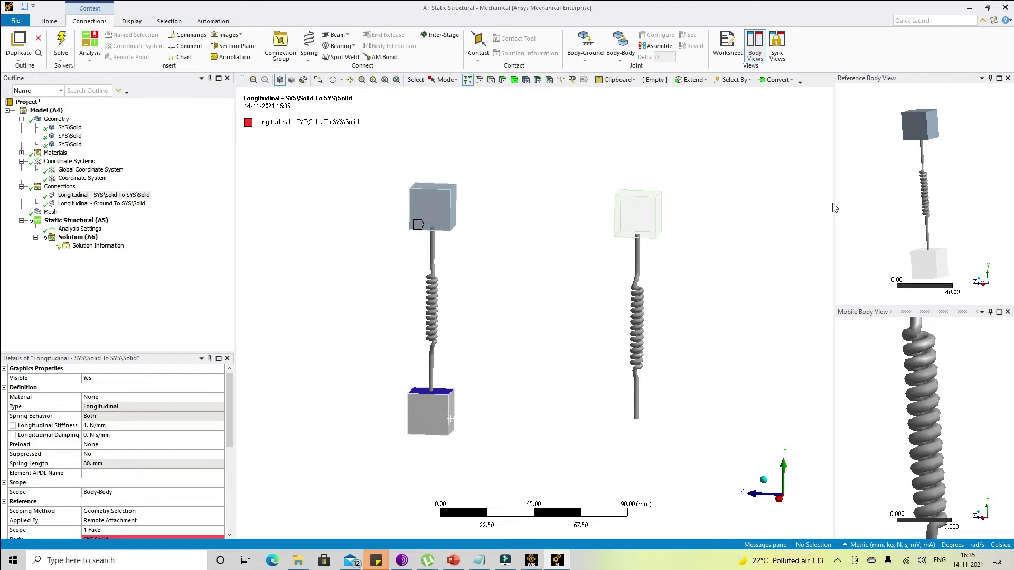
drag(835, 204, 883, 203)
middle_drag(765, 254, 670, 285)
- Insert a remote point under the model and set its scoping method to Free Standing
click(51, 111)
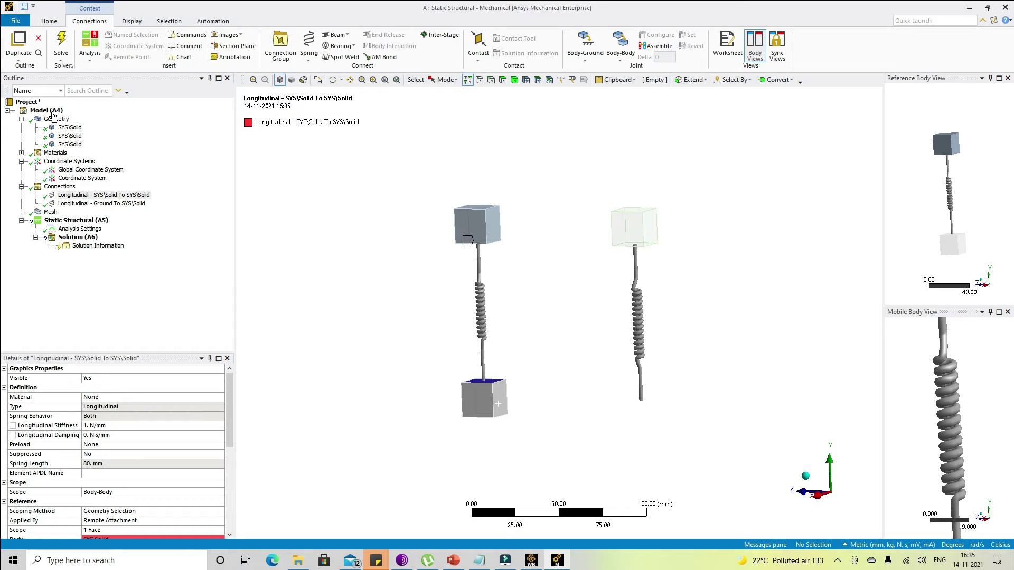
right_click(50, 119)
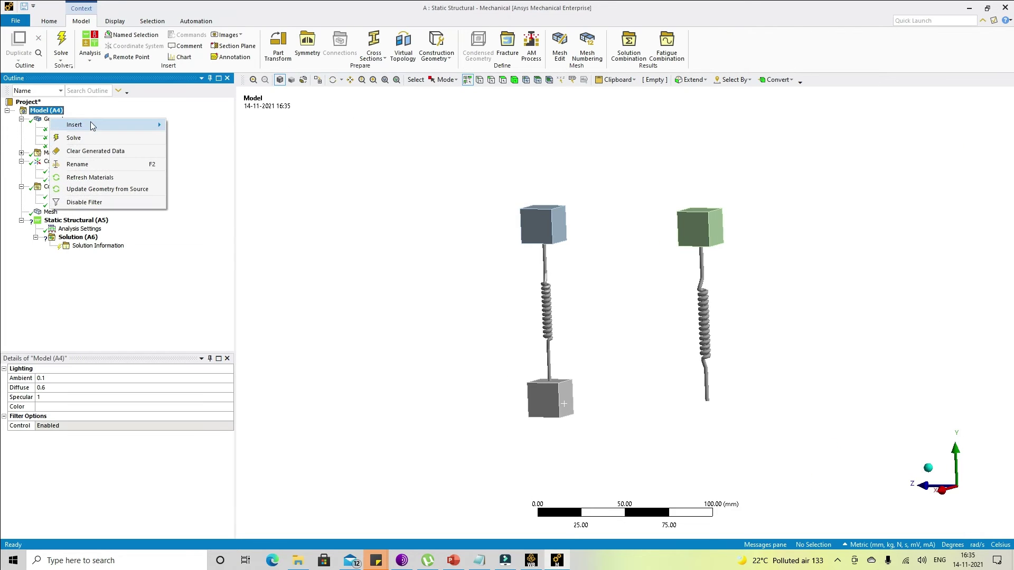
mouse_move(79, 125)
click(207, 205)
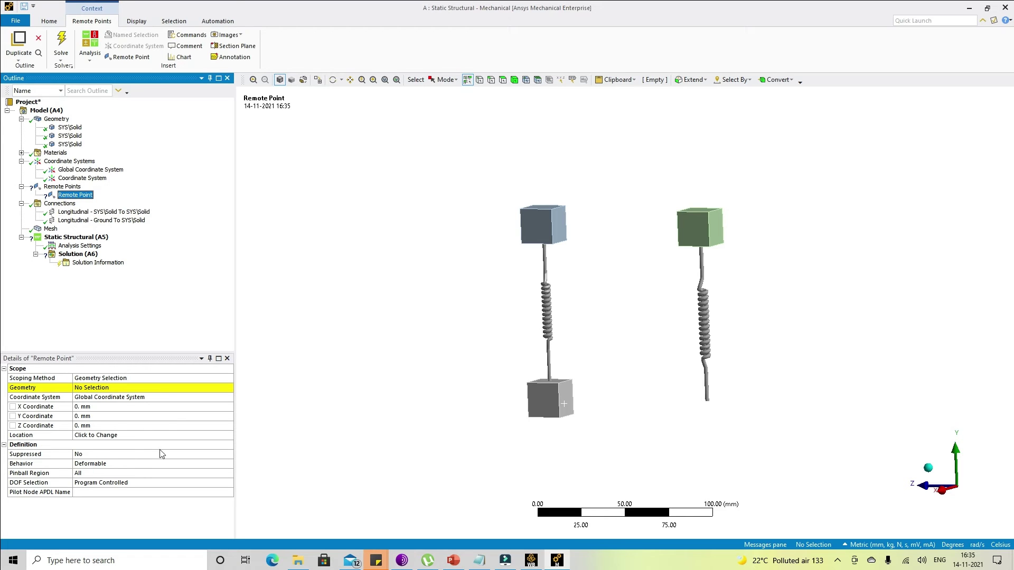
click(122, 379)
click(229, 379)
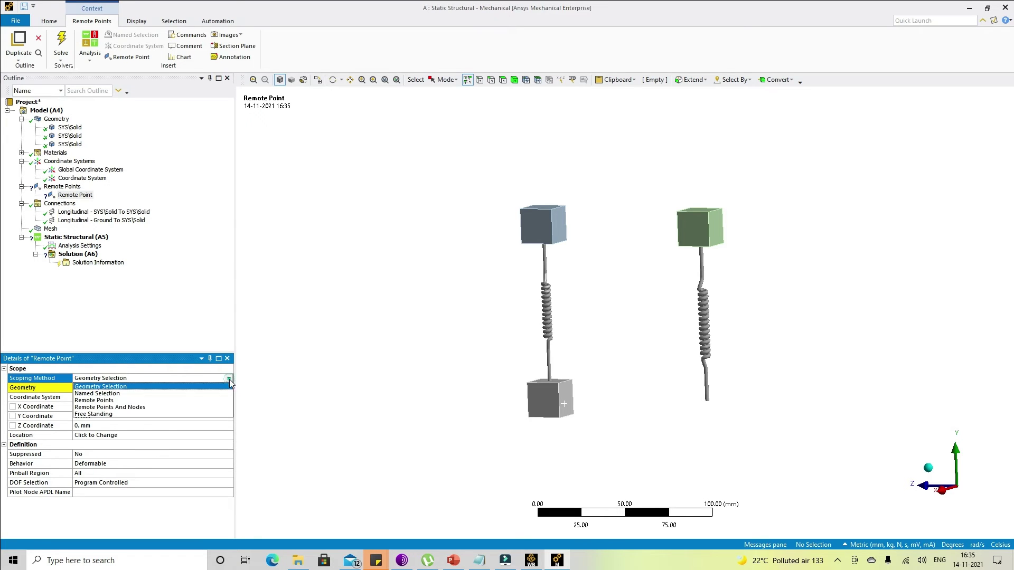
click(118, 415)
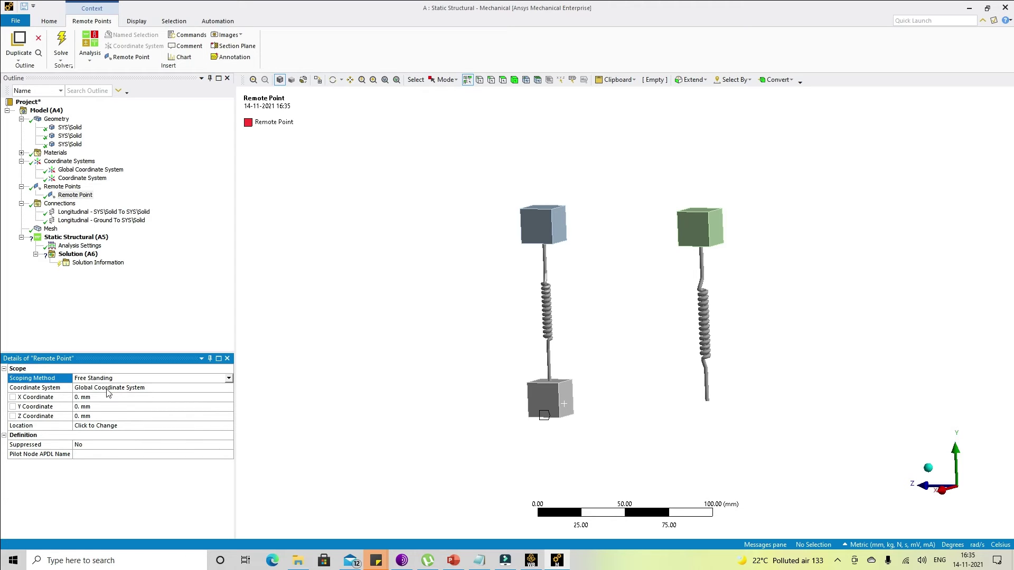
click(230, 388)
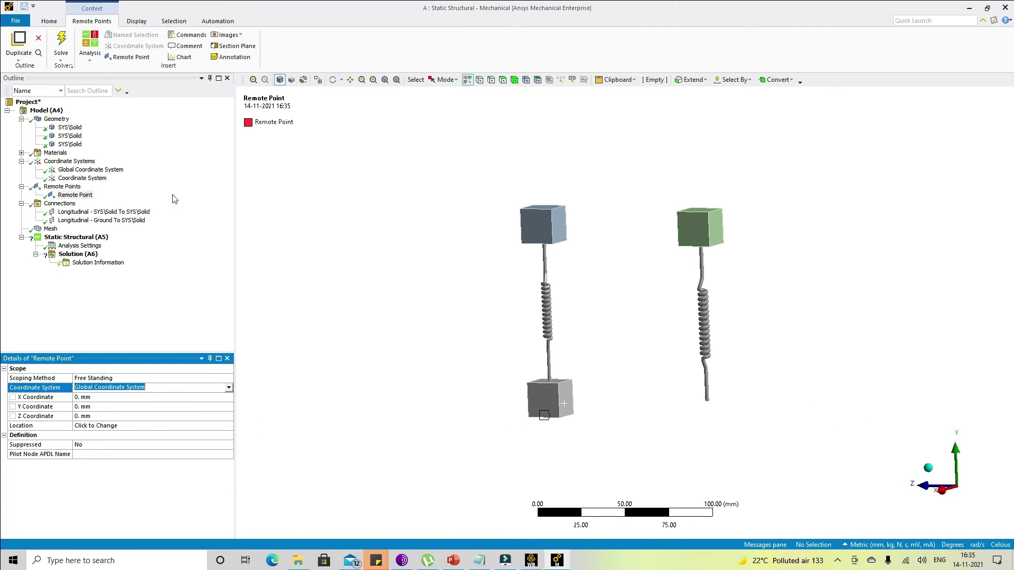
- Duplicate the offset coordinate system and set the copy's Z offset to -200 mm
click(82, 178)
right_click(87, 179)
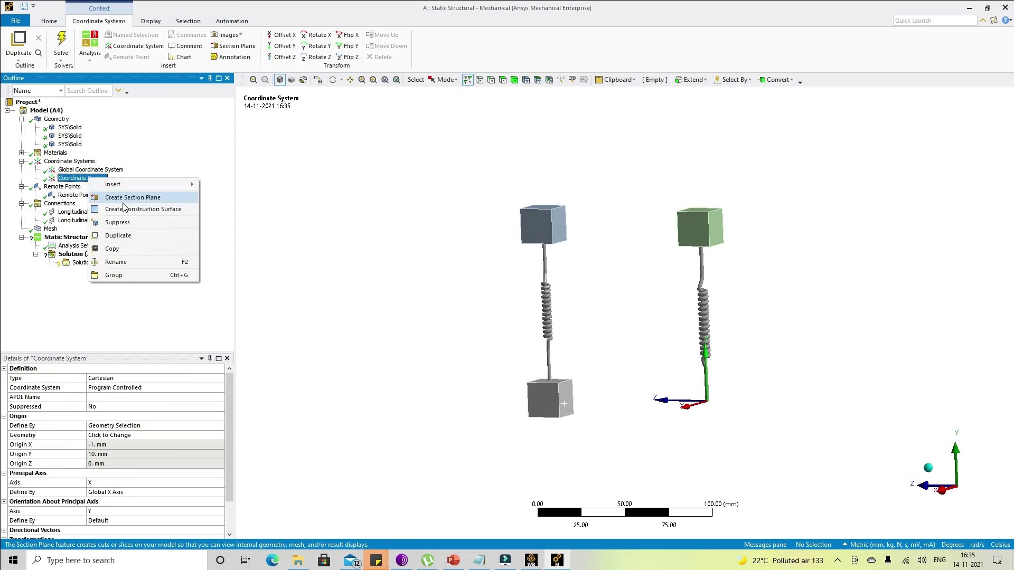
click(133, 236)
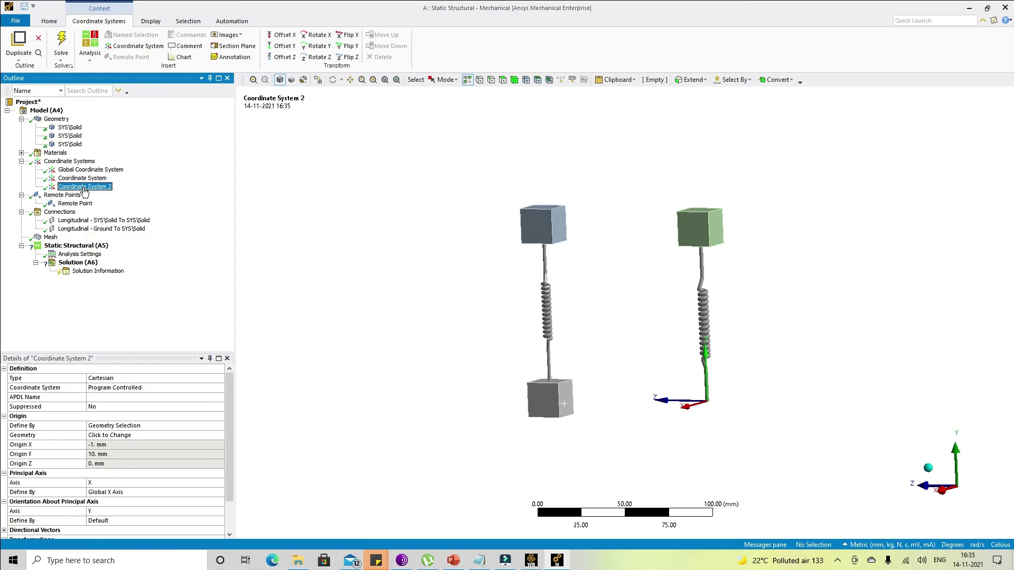
scroll(123, 434, down, 2)
click(118, 521)
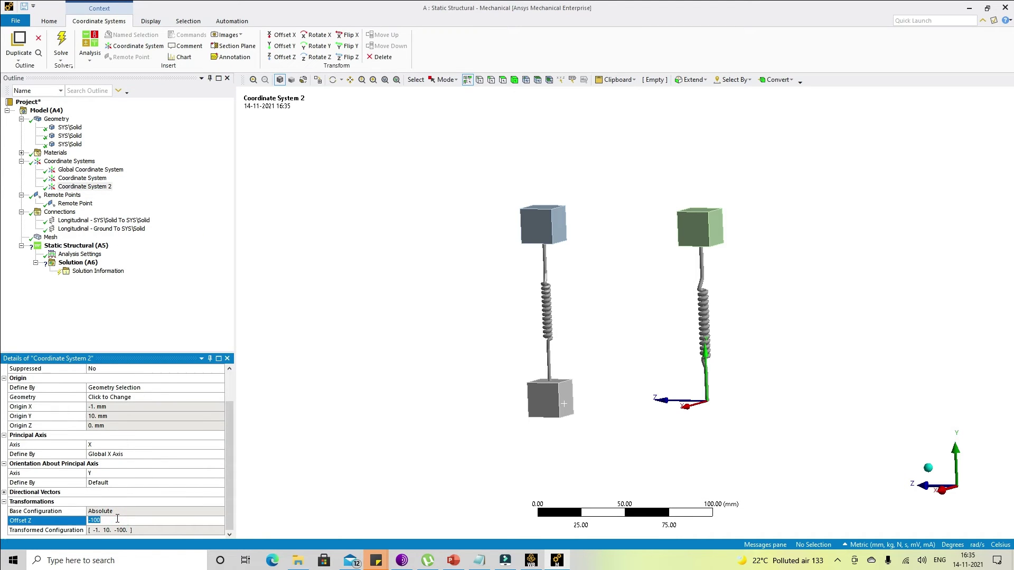
text(-200)
key(Return)
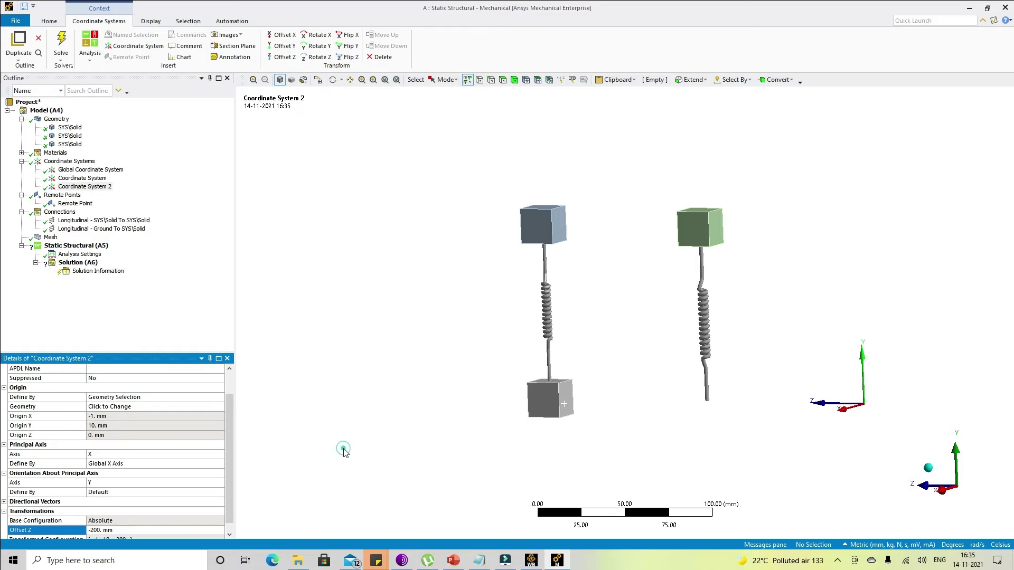
- Create a coordinate system centred on the cube above the ground spring, using two of its opposite side faces
click(72, 162)
mouse_move(763, 278)
middle_down()
mouse_move(740, 276)
mouse_move(754, 283)
mouse_move(744, 264)
mouse_move(849, 316)
mouse_move(765, 283)
middle_up()
click(692, 235)
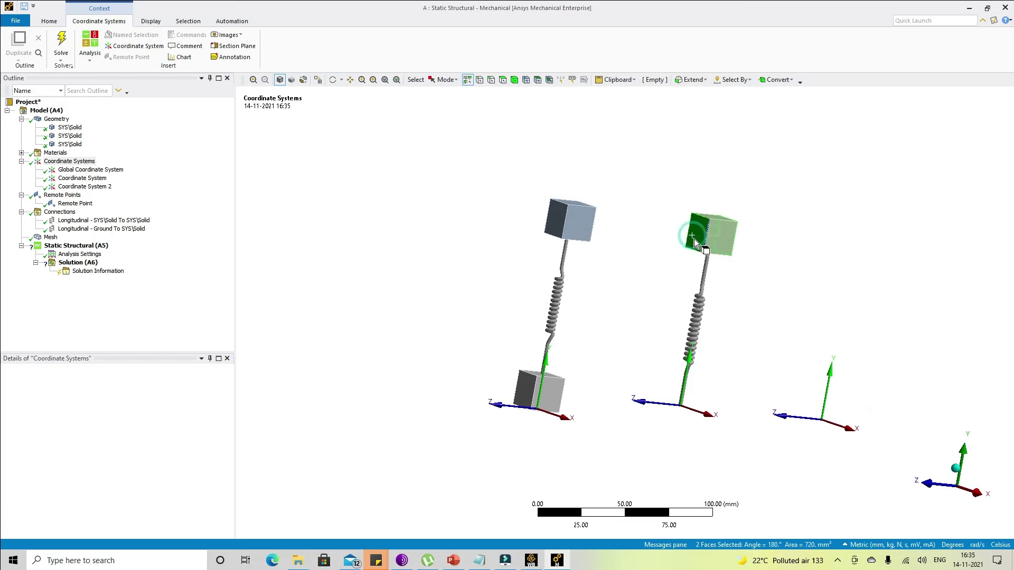
right_click(695, 244)
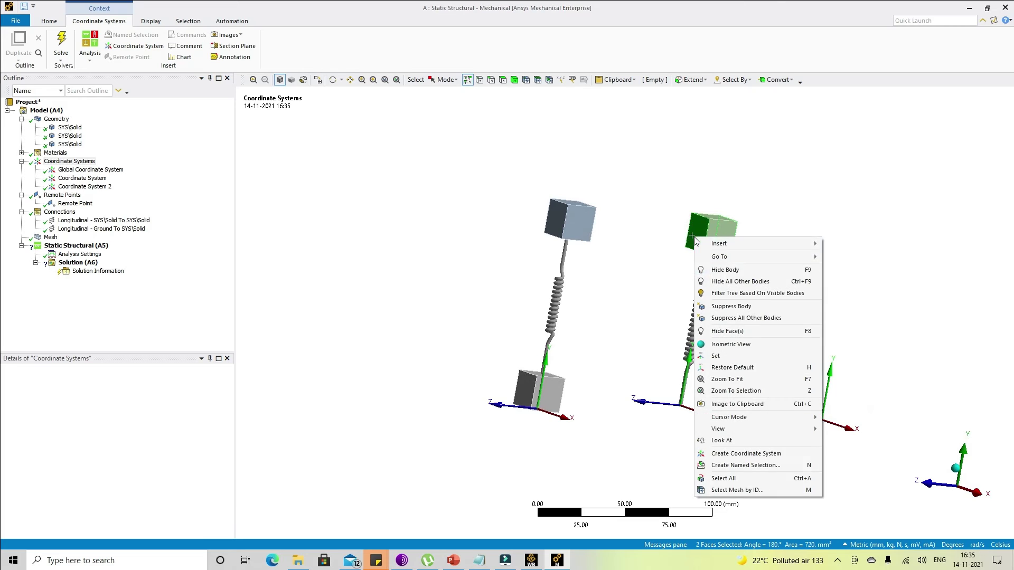
click(761, 457)
middle_drag(816, 293, 761, 297)
- Add a Z offset of -100 mm to Coordinate System 3 and compare its position with Coordinate System 2
scroll(169, 480, down, 1)
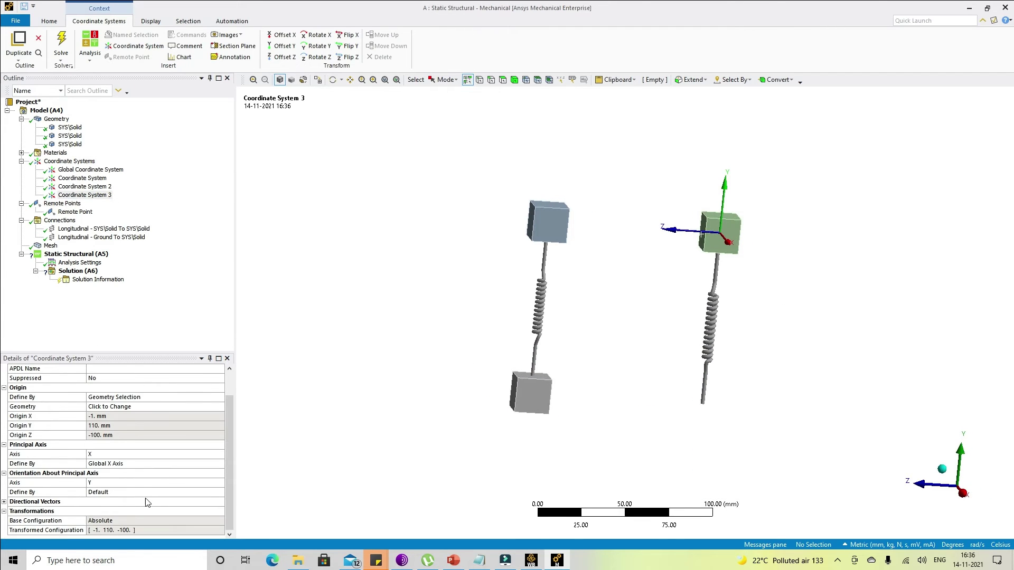
click(281, 57)
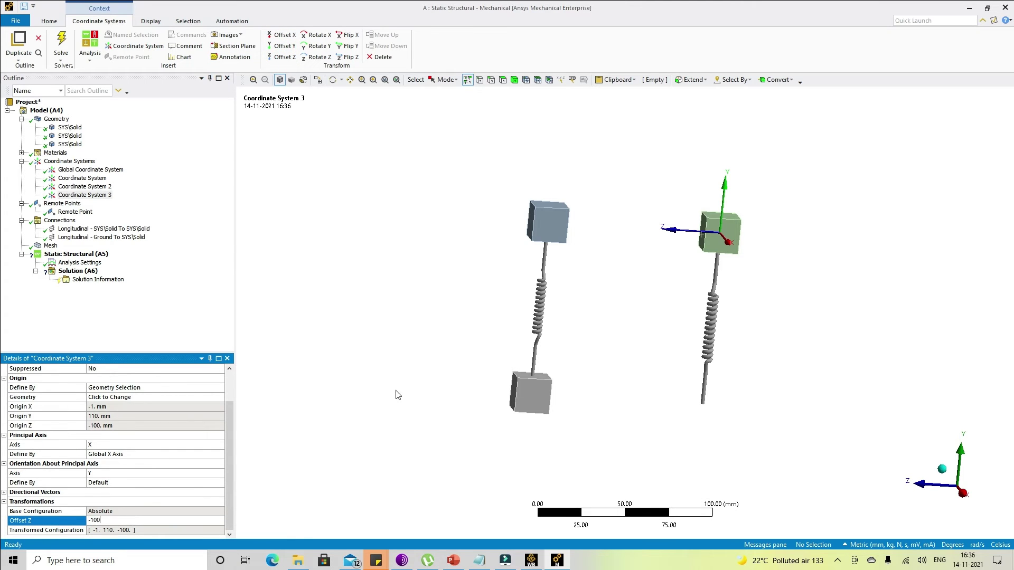
click(421, 385)
middle_drag(437, 351, 367, 339)
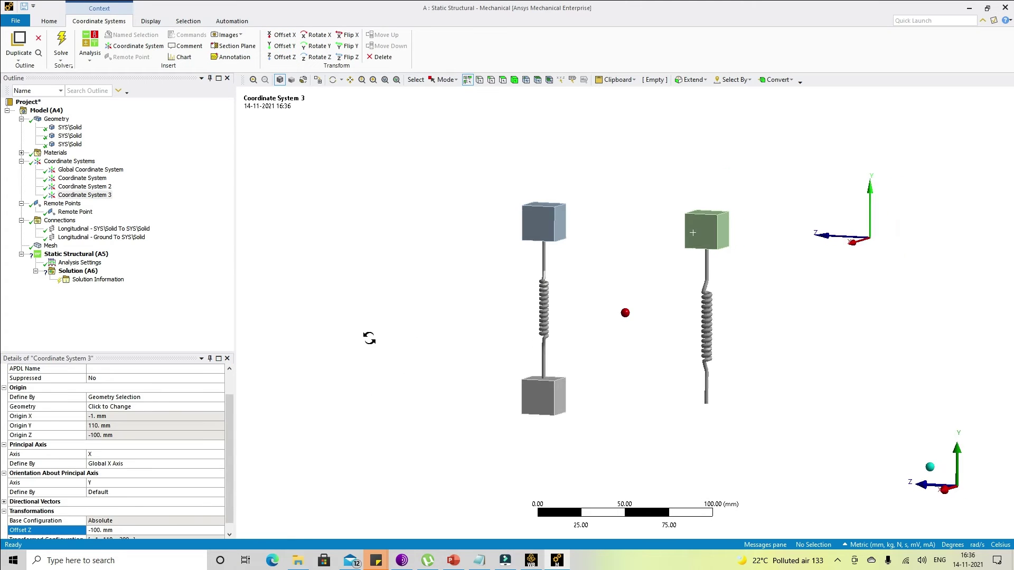
ctrl+click(82, 186)
middle_drag(753, 346, 697, 274)
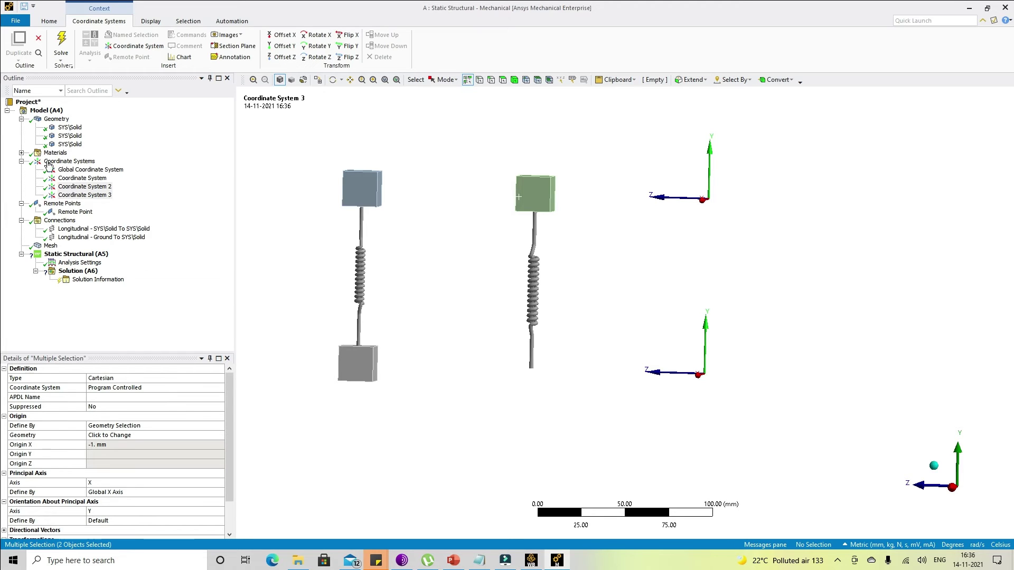
- Assign Coordinate System 2 to the free-standing remote point and duplicate the remote point
click(74, 212)
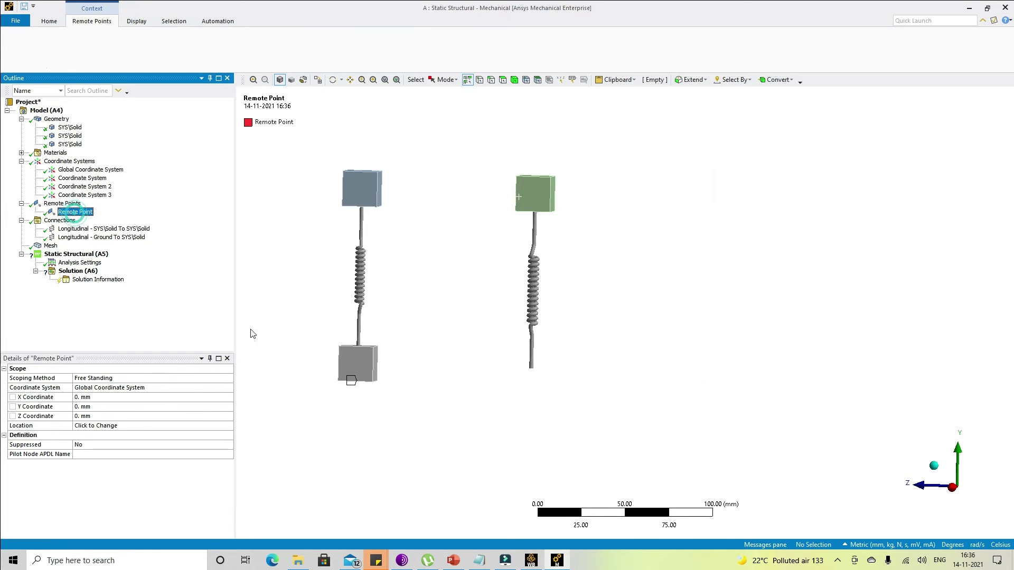
click(230, 389)
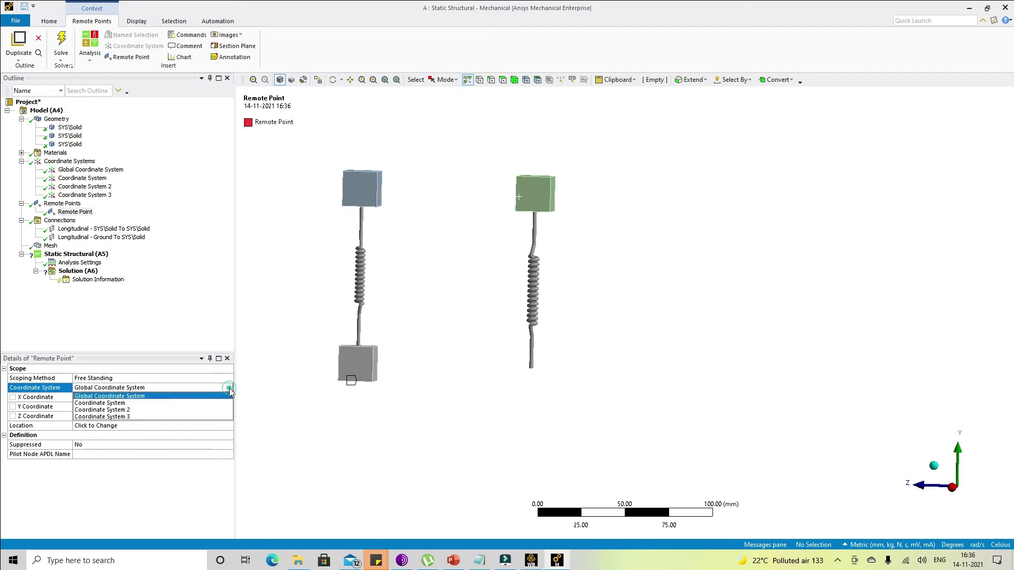
click(106, 410)
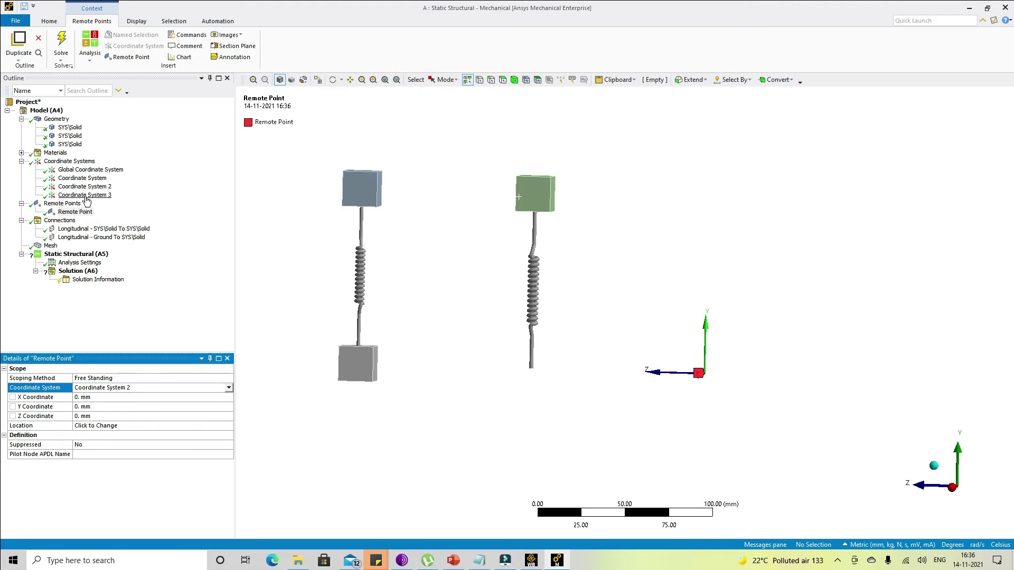
right_click(80, 212)
click(113, 239)
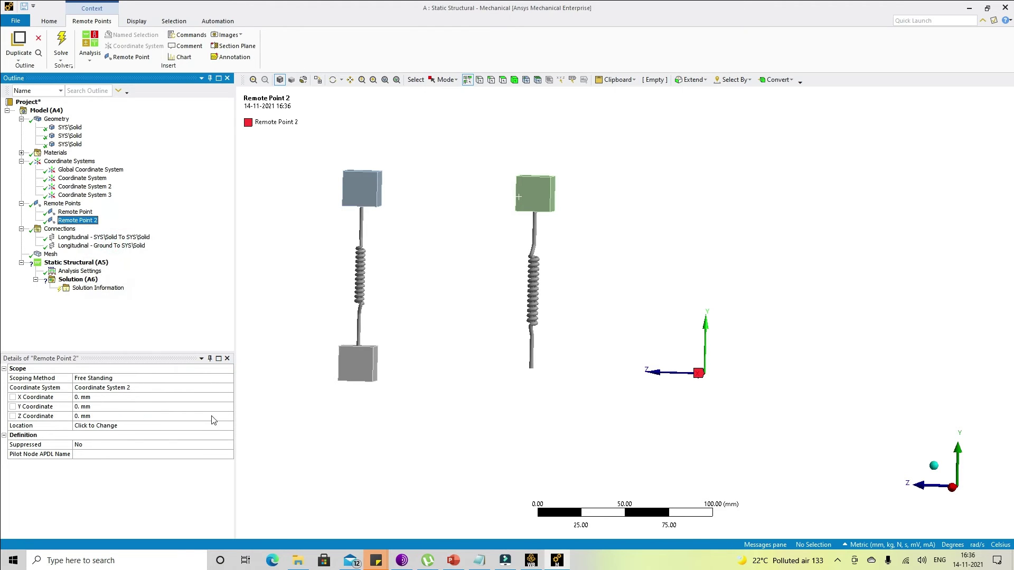
- Assign Coordinate System 3 to Remote Point 2 and display both remote points together
click(228, 387)
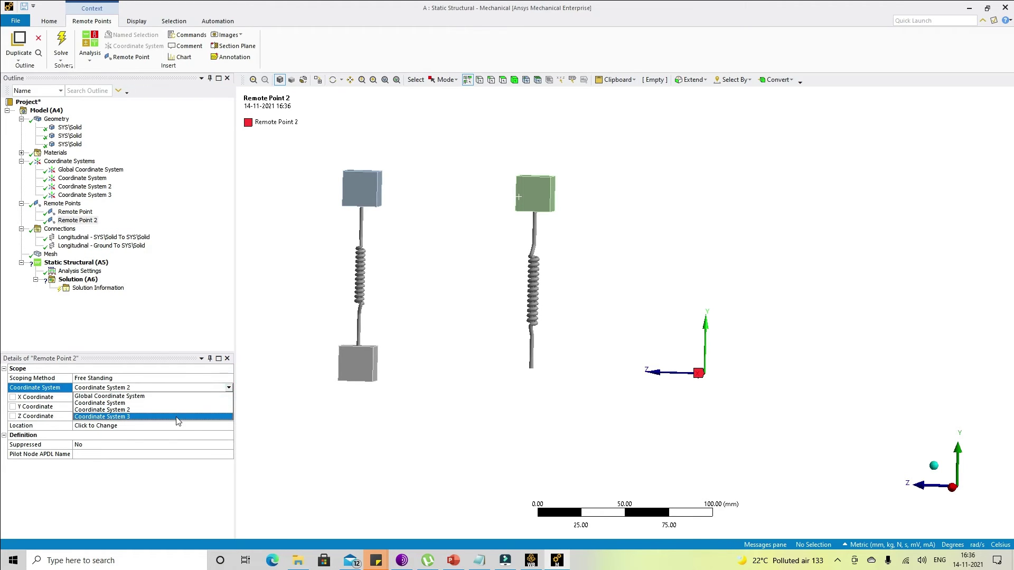
click(177, 417)
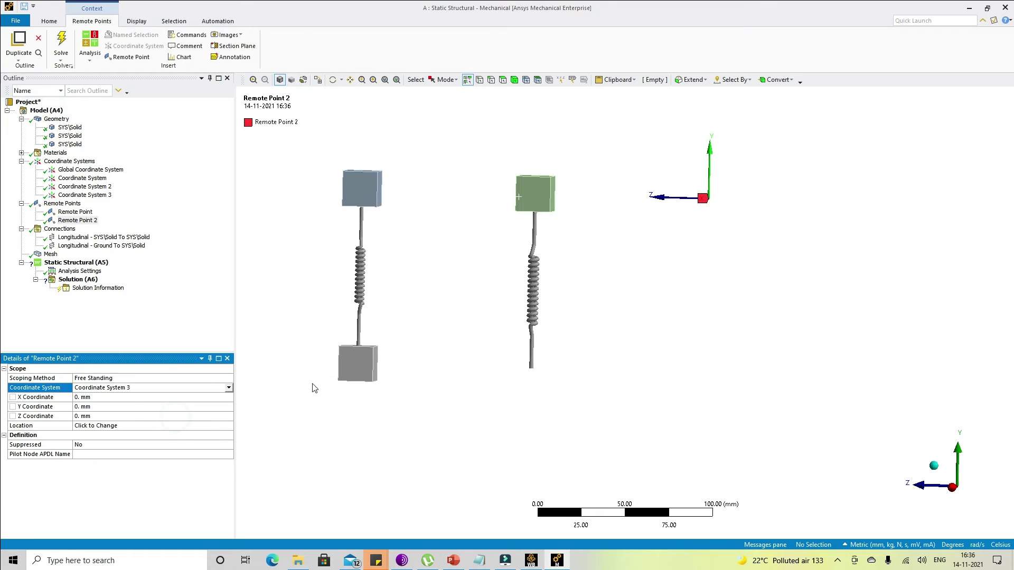
ctrl+click(79, 212)
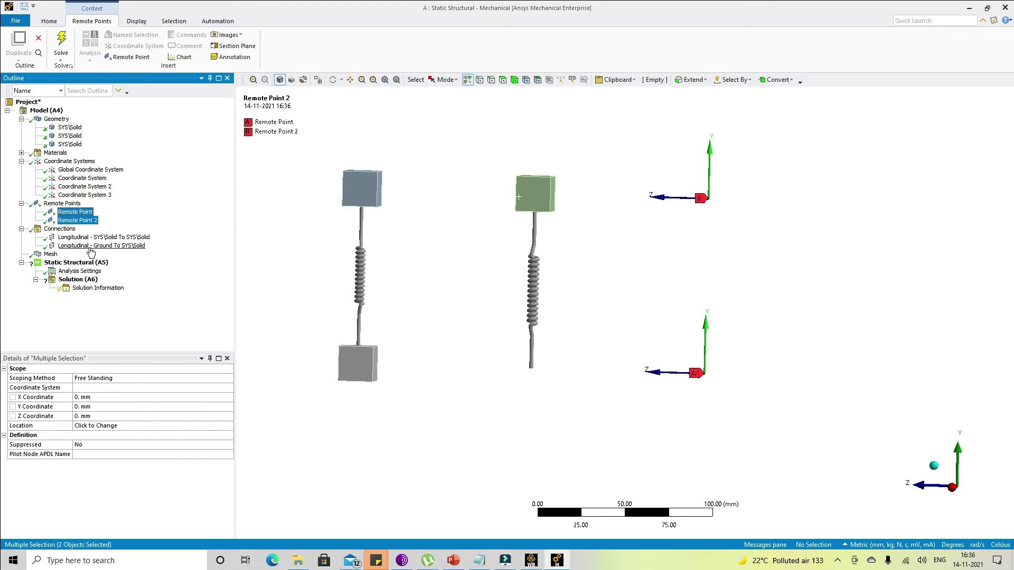
- Insert a body-body spring under Connections and scope its reference side to Remote Point 2 using remote point scoping
right_click(67, 229)
mouse_move(102, 234)
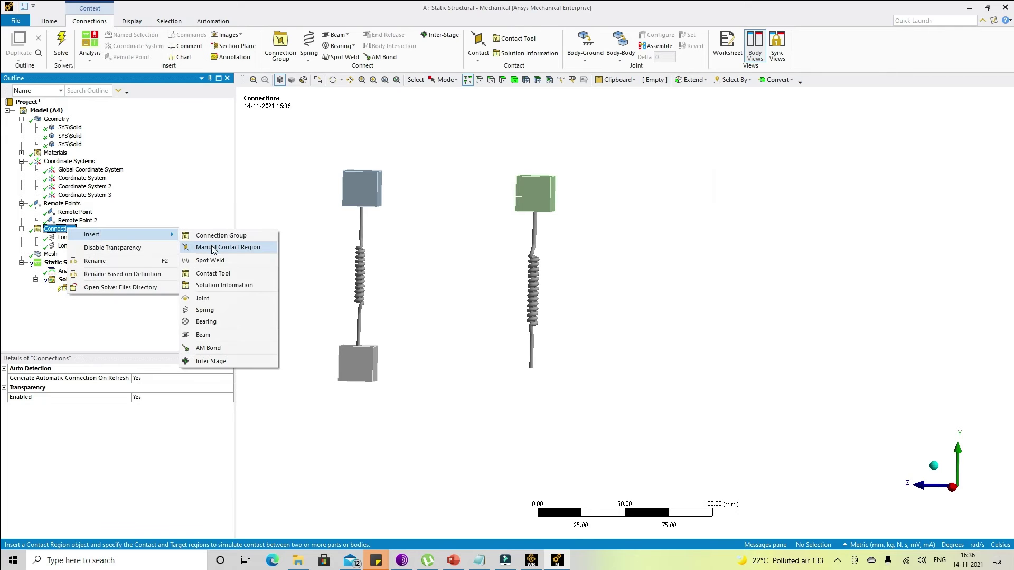
click(206, 311)
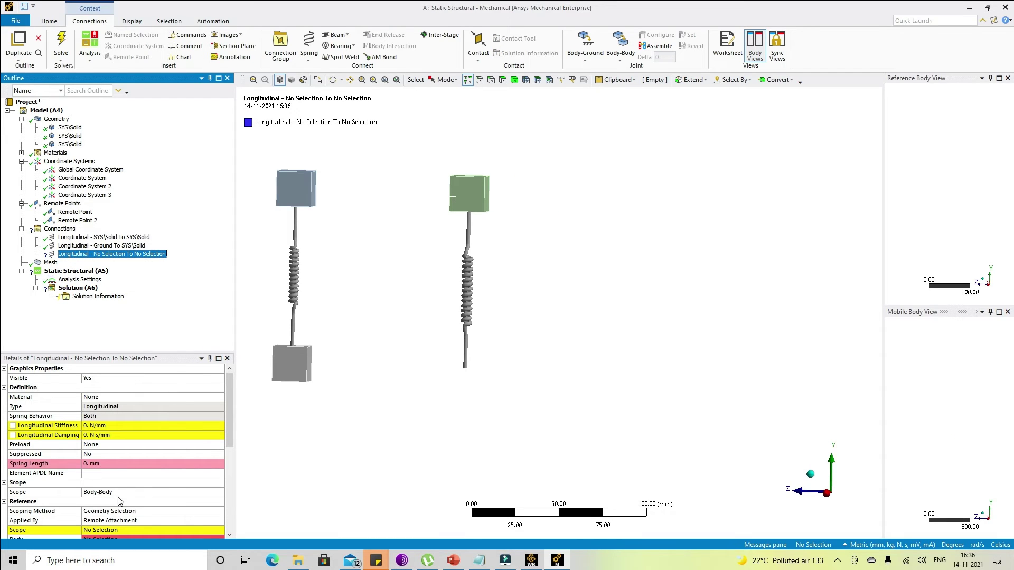
drag(230, 410, 235, 445)
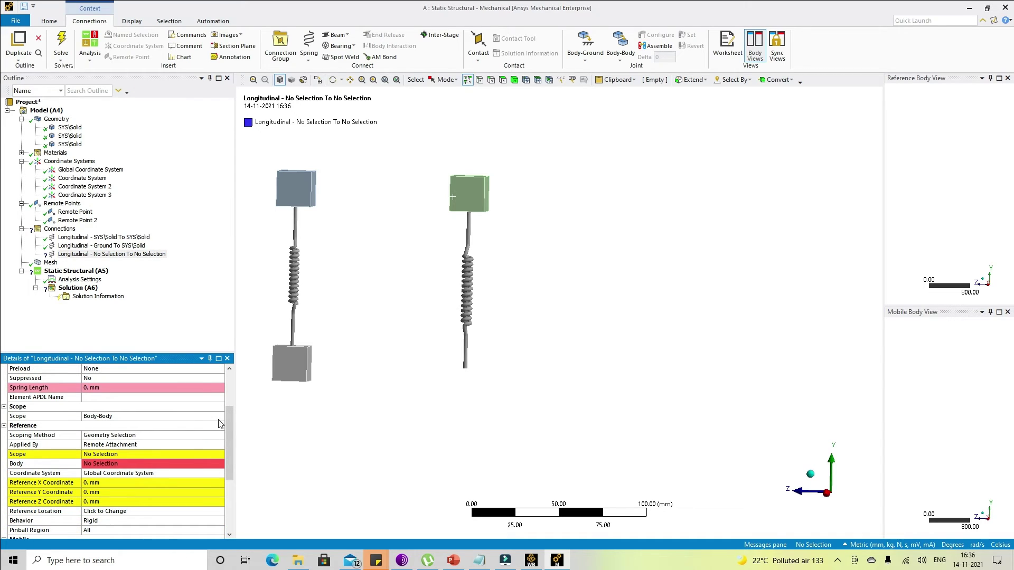
click(218, 436)
click(220, 435)
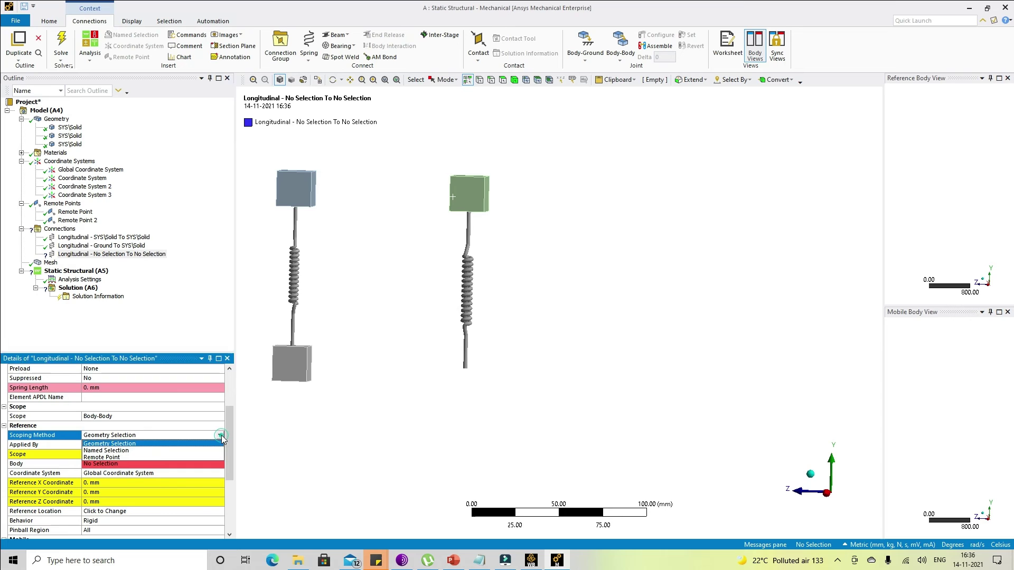
click(154, 457)
scroll(176, 451, down, 2)
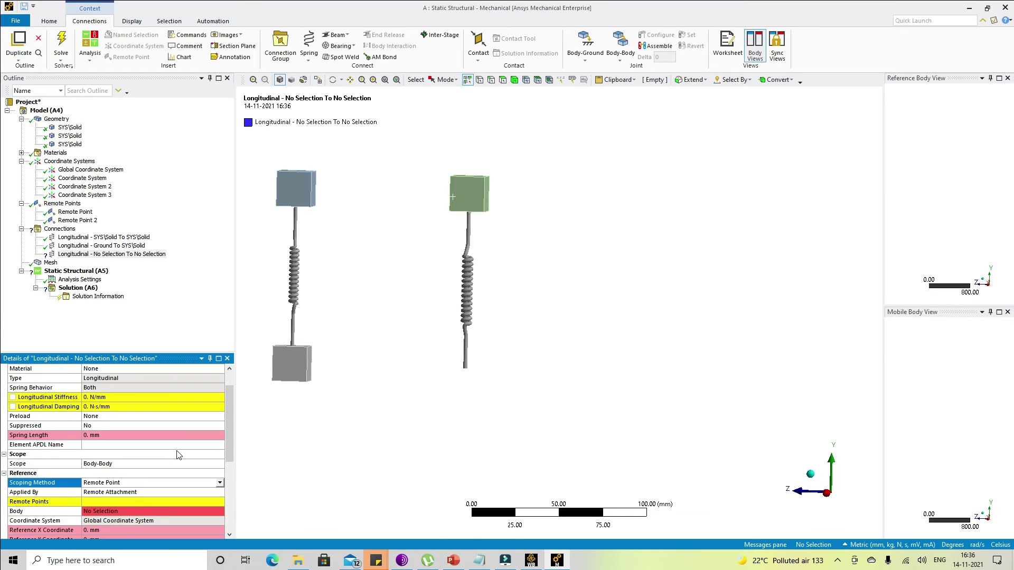
click(211, 478)
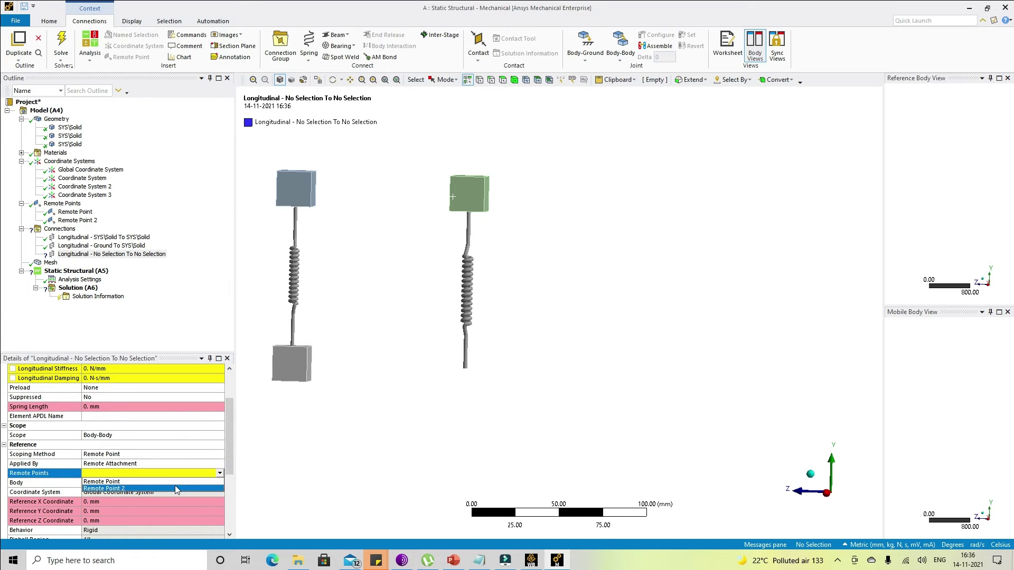
click(175, 485)
scroll(204, 471, down, 5)
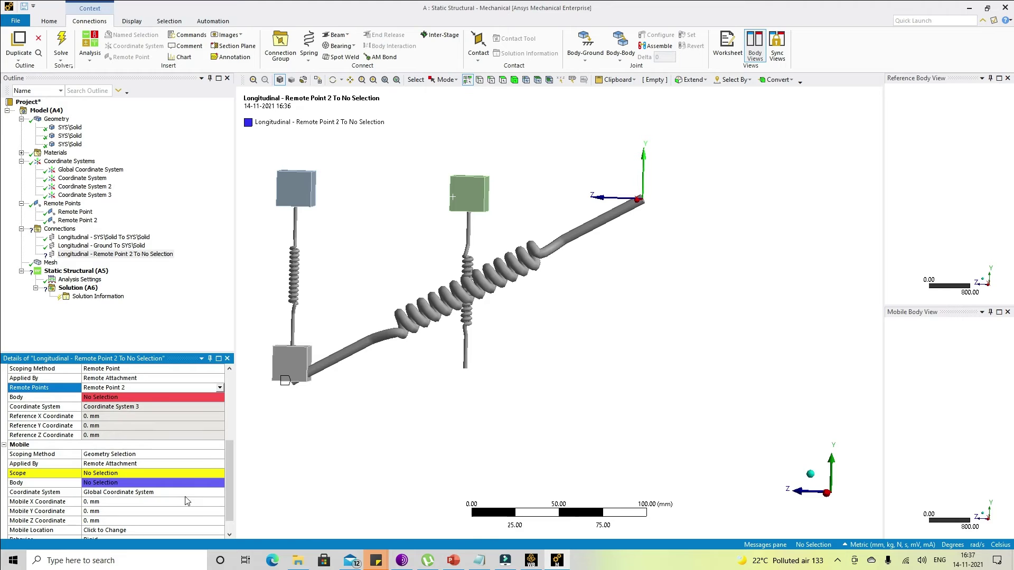
- Scope the new spring's mobile side to the first remote point using remote point scoping
click(218, 455)
click(181, 471)
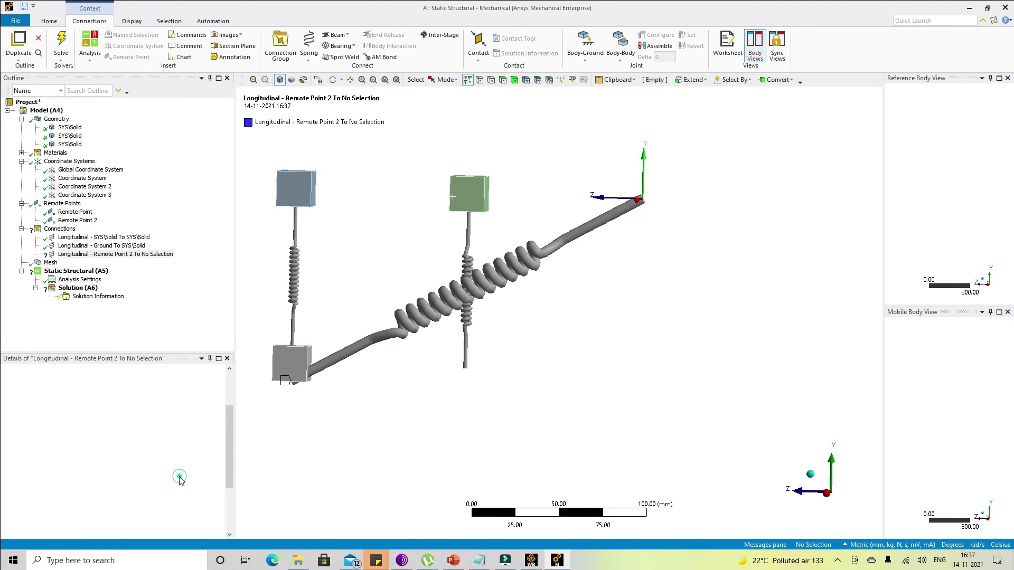
click(212, 464)
click(219, 464)
click(173, 477)
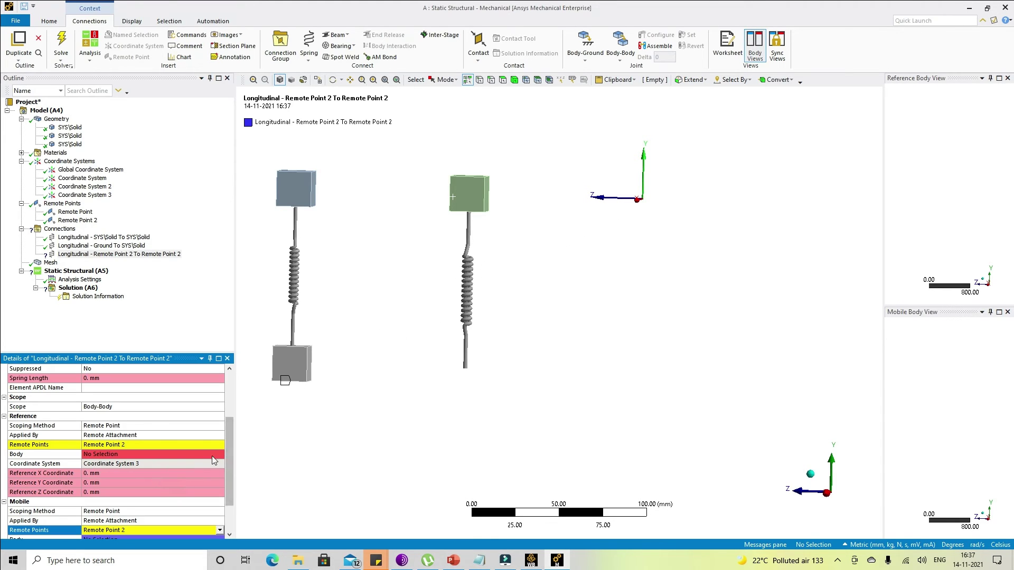
scroll(211, 455, down, 2)
click(220, 483)
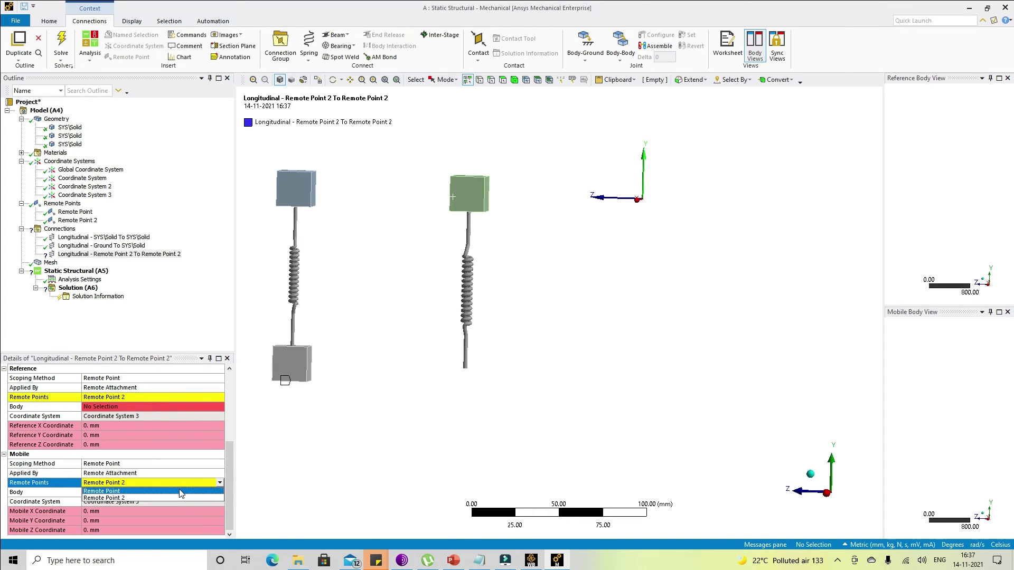
click(181, 493)
middle_drag(555, 338, 644, 189)
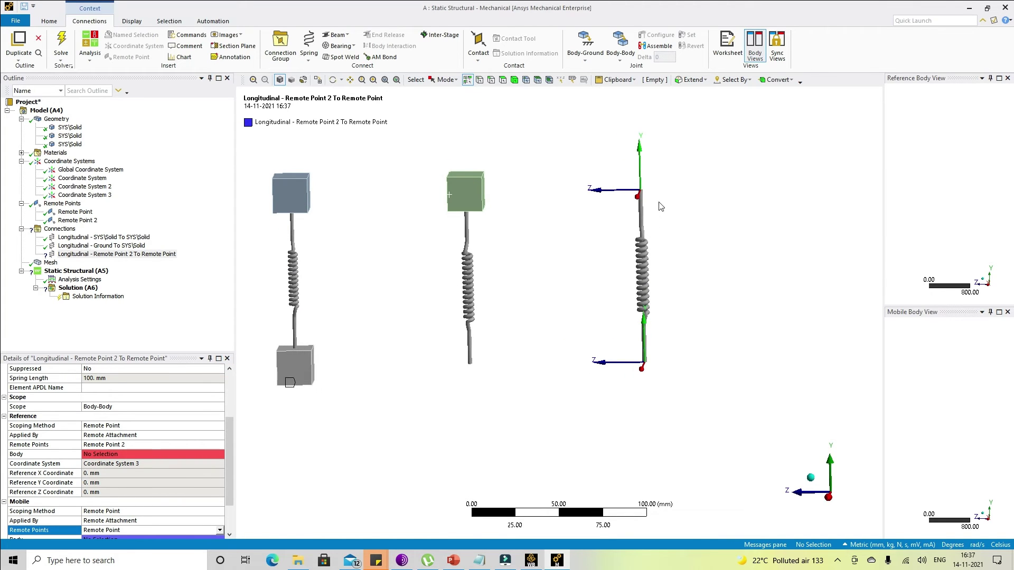
scroll(601, 259, up, 2)
scroll(518, 290, down, 2)
middle_drag(610, 290, 568, 289)
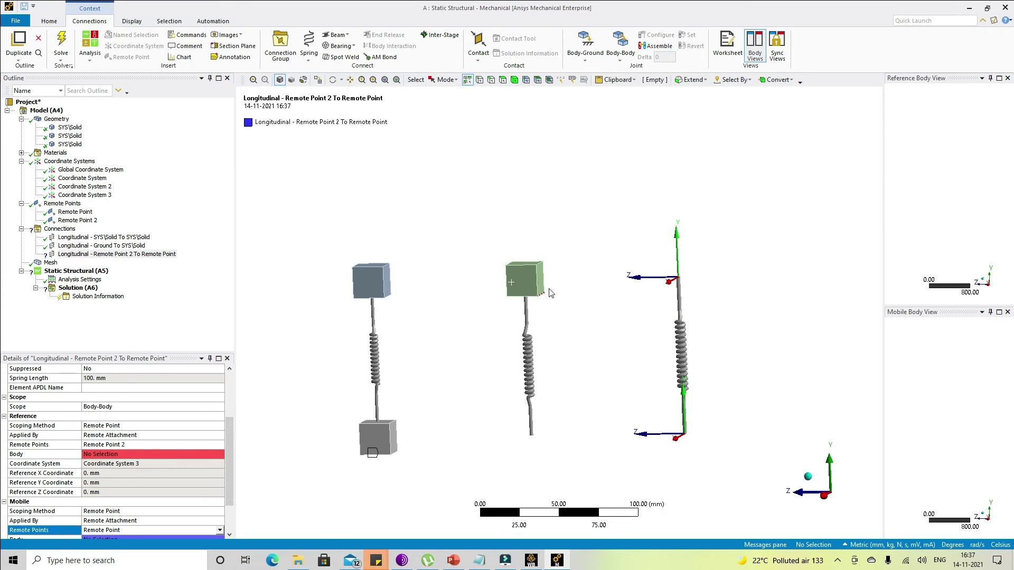
click(510, 288)
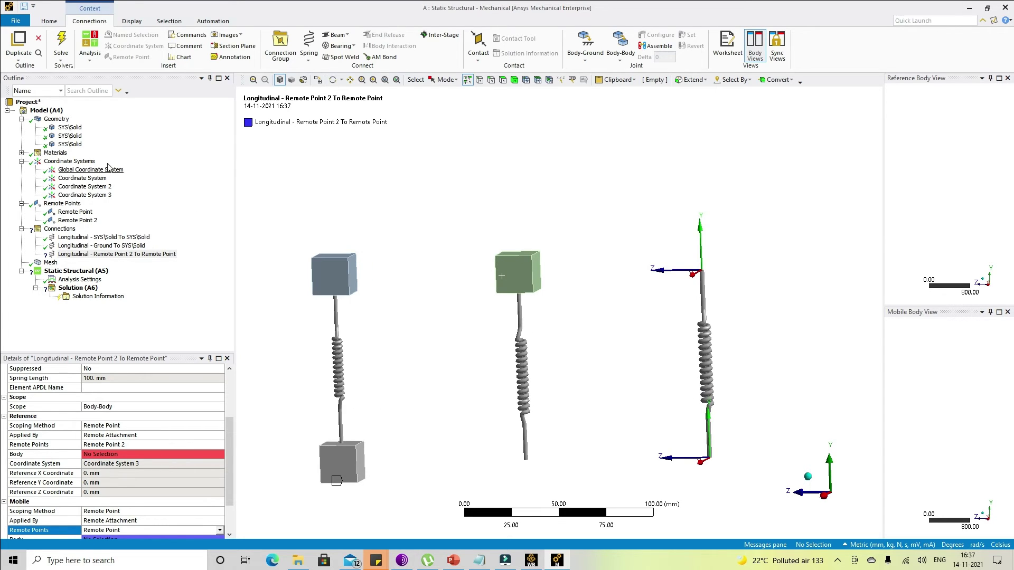
- Copy the mass value from the properties of the solid above the ground spring
click(70, 145)
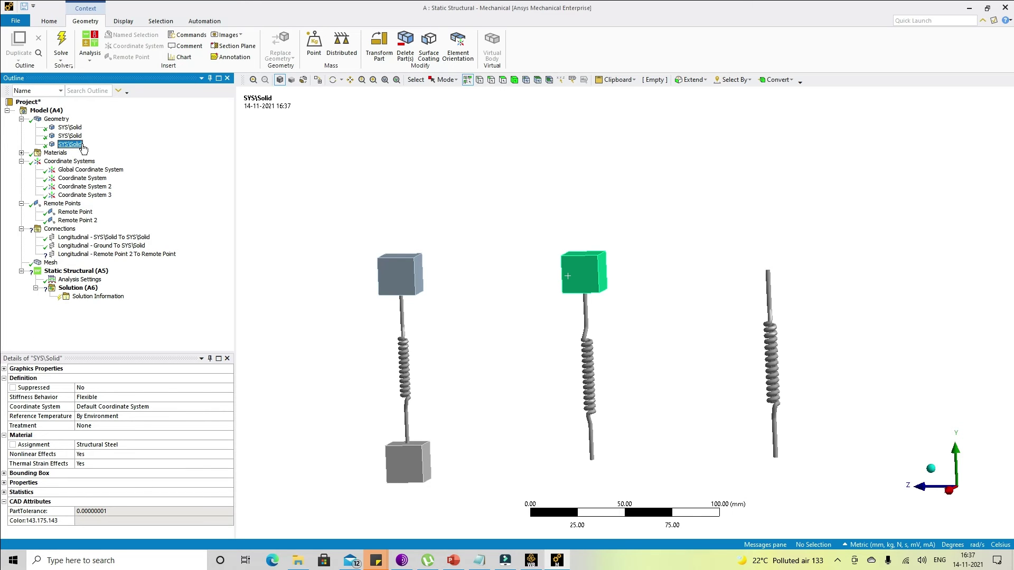
click(4, 483)
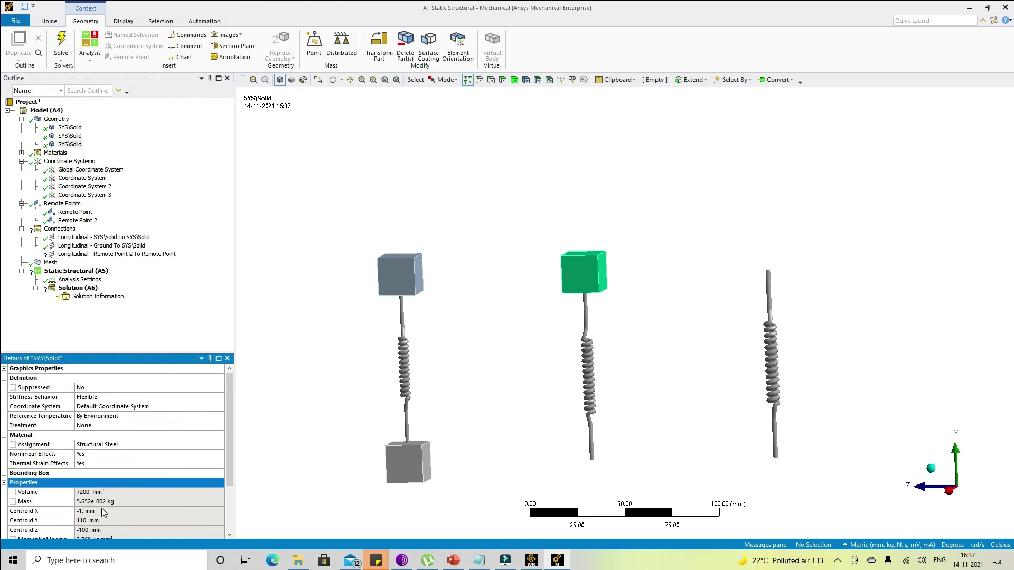
click(112, 506)
right_click(112, 506)
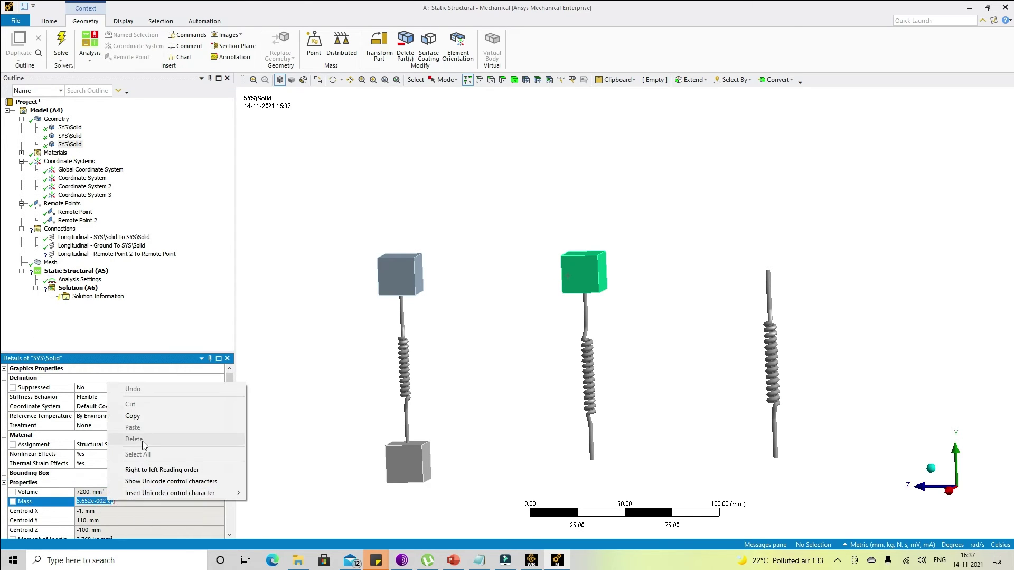
click(148, 415)
- Insert a point mass under Geometry and scope it to Remote Point 2 using remote point scoping
click(56, 119)
right_click(56, 119)
mouse_move(106, 127)
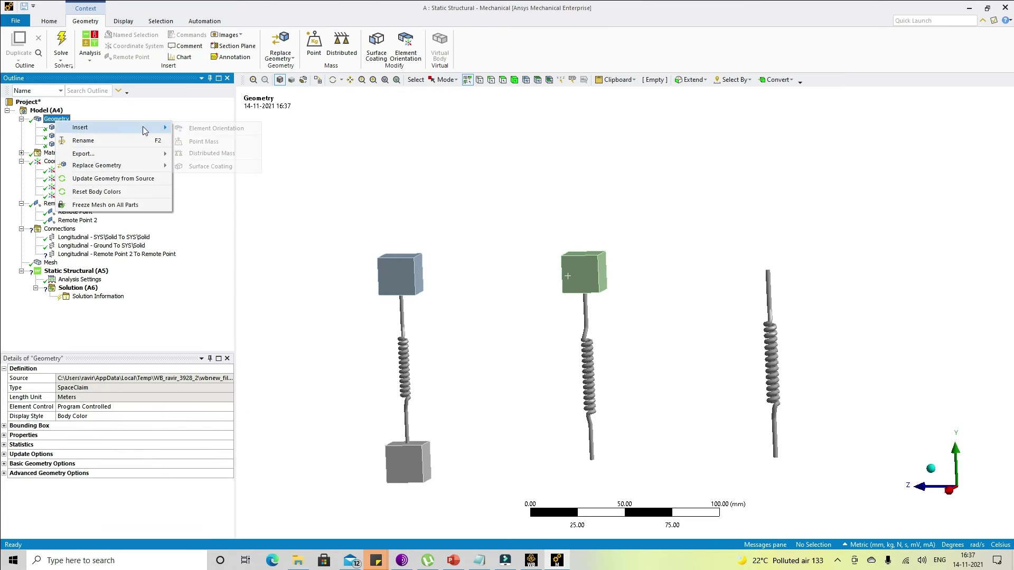
click(206, 142)
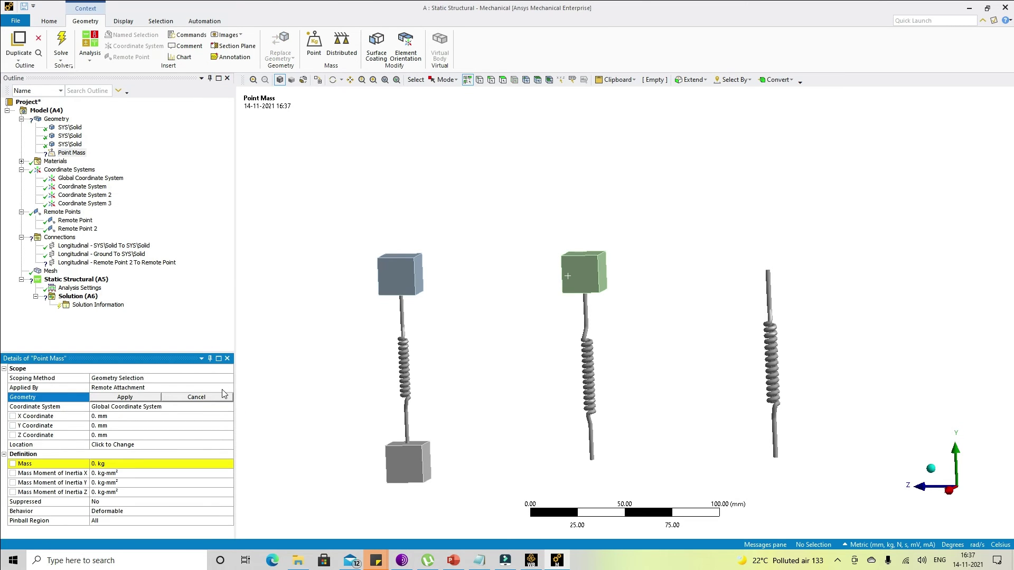
click(227, 378)
click(228, 378)
click(200, 402)
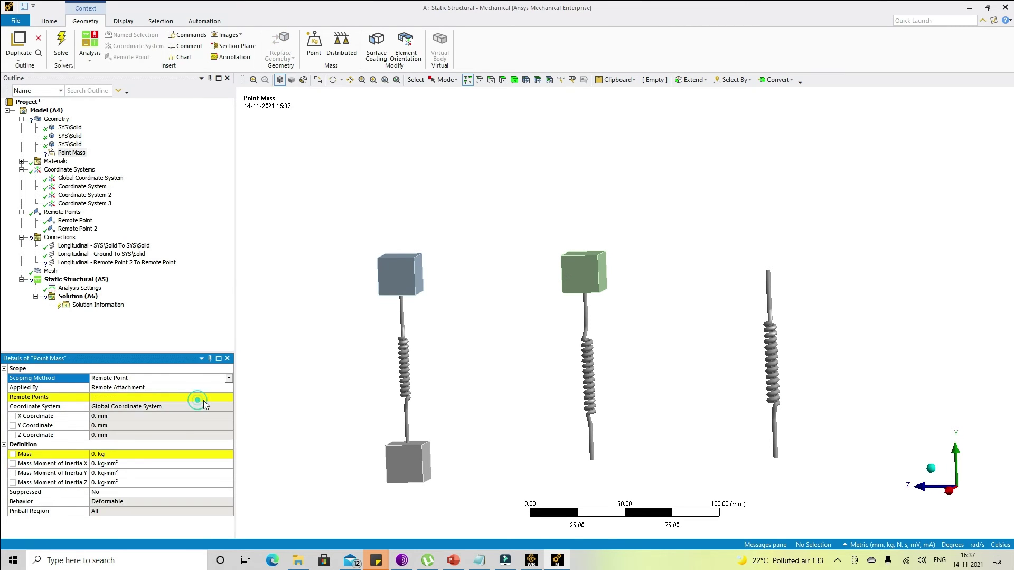
click(227, 397)
click(228, 397)
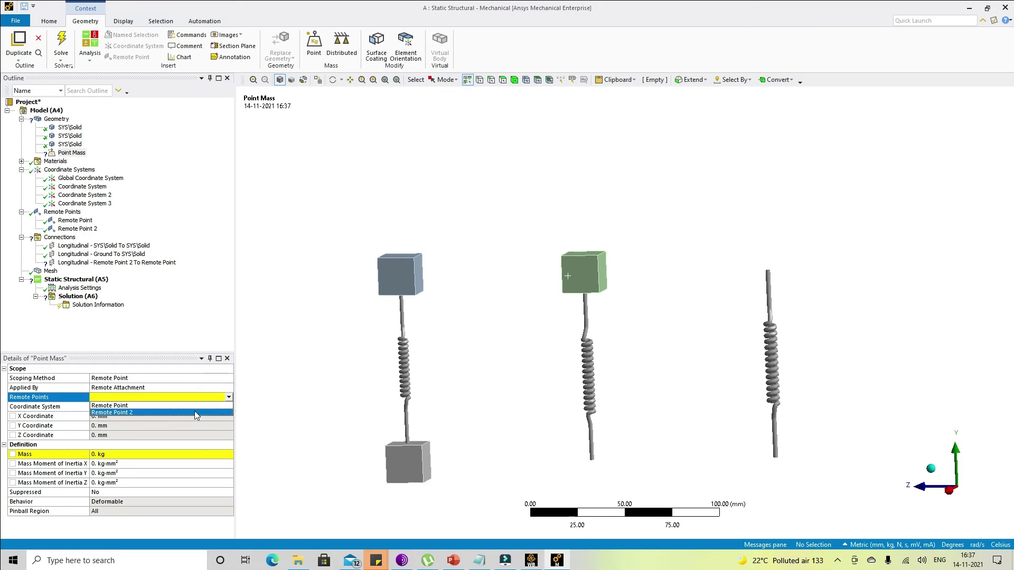
click(192, 412)
- Set the point mass to the copied value of 5.652e-002 kg
click(141, 454)
click(322, 456)
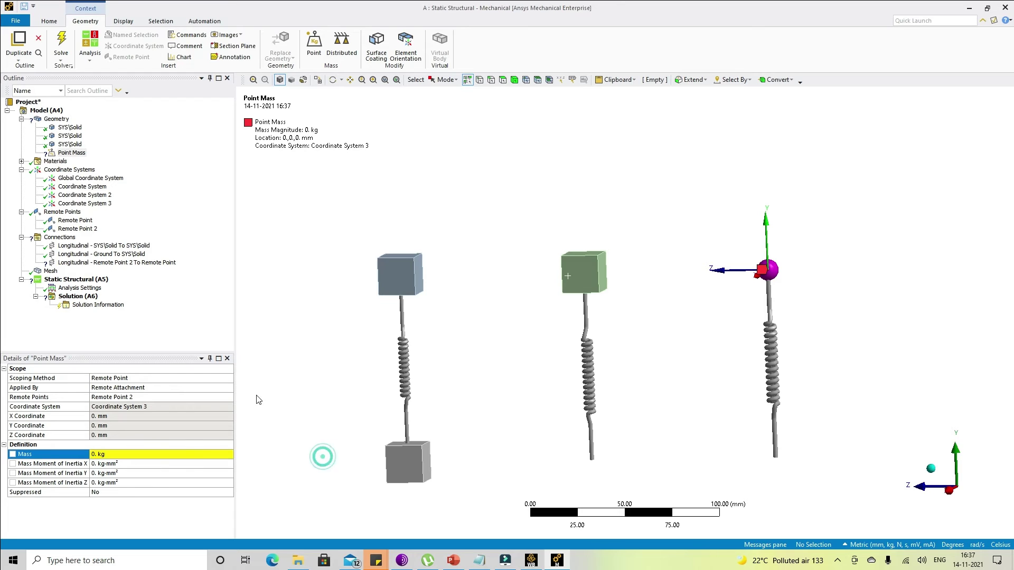
click(127, 453)
key(ctrl+v)
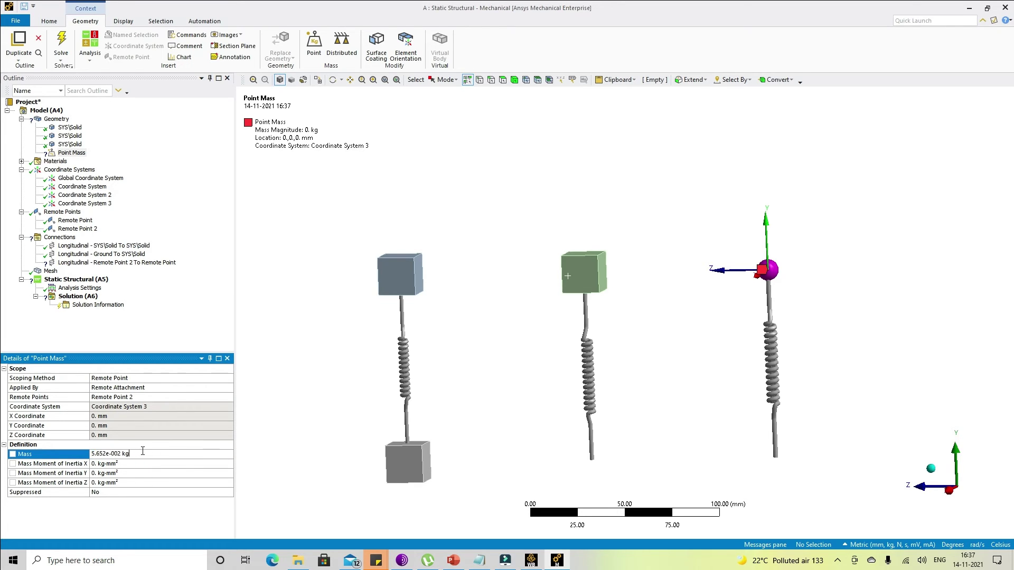
key(Return)
click(138, 456)
key(ctrl+v)
key(Return)
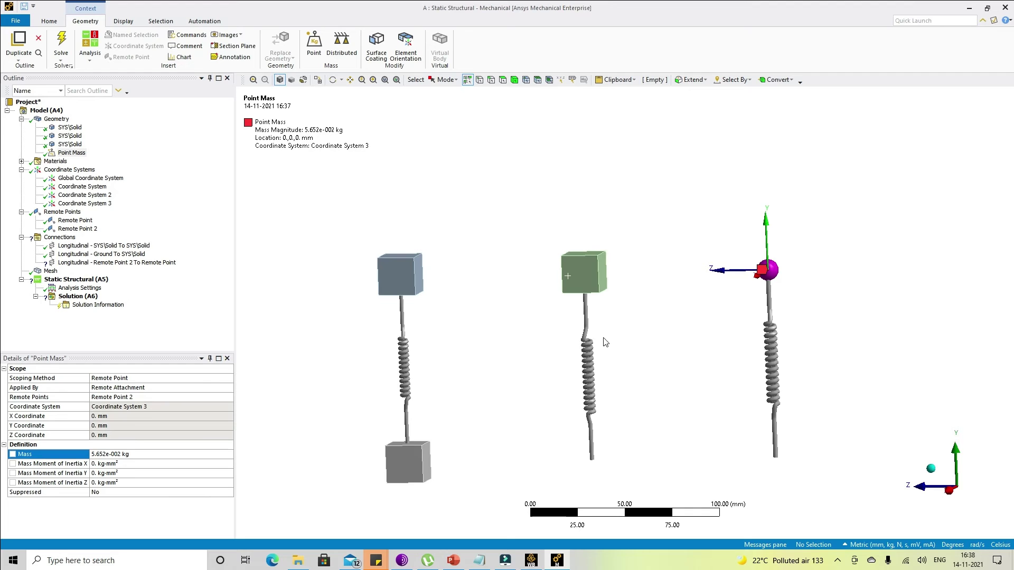
- Set the longitudinal stiffness of the spring between the two remote points to 1000 N/mm
ctrl+middle_drag(698, 358, 608, 306)
click(116, 262)
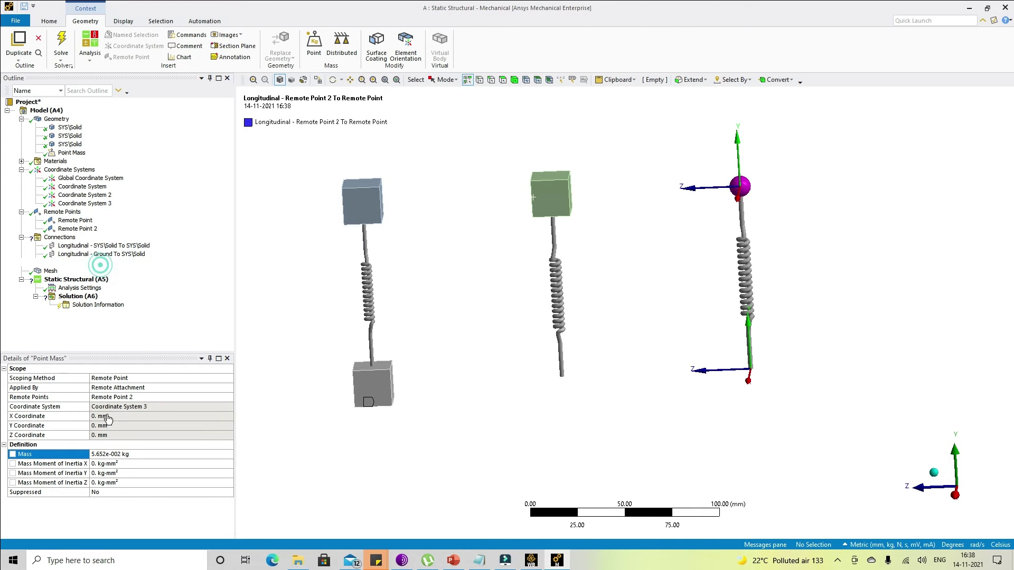
click(112, 425)
text(1000)
click(503, 434)
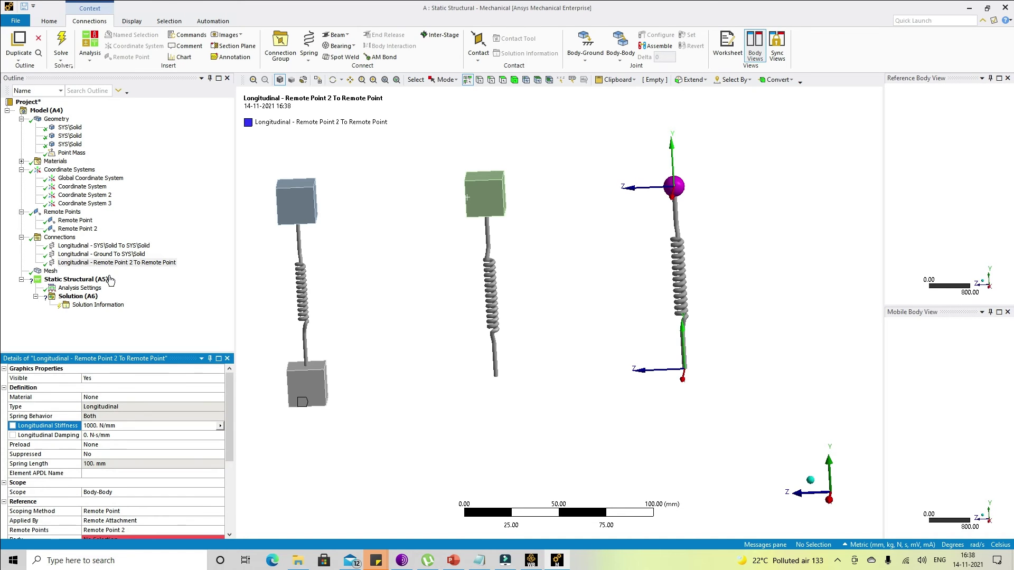
- Insert a fixed support into the Static Structural analysis
right_click(85, 281)
mouse_move(136, 286)
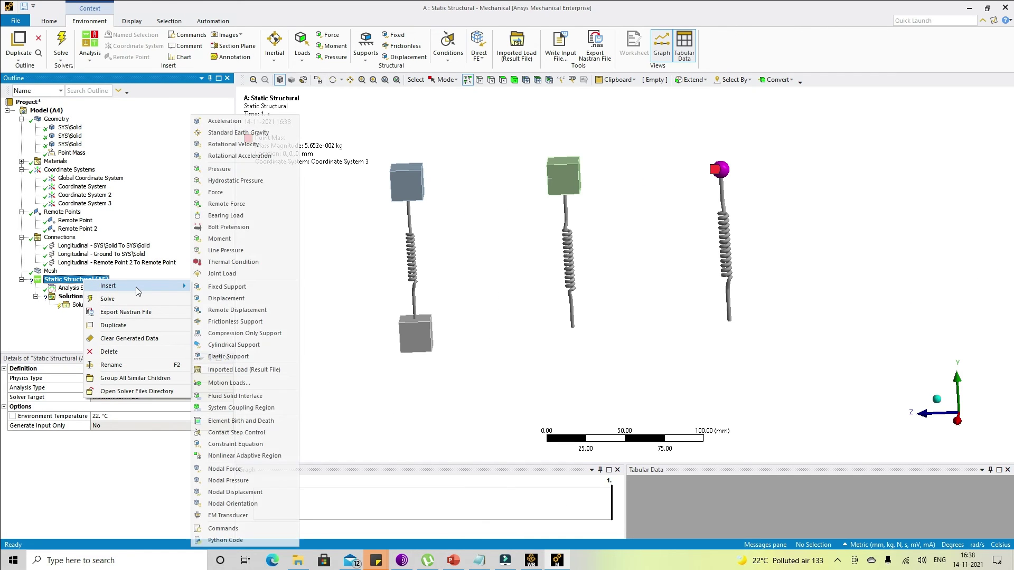
click(235, 286)
- Try to scope the fixed support to the whole lower cube of the body-body spring
middle_drag(458, 407, 455, 353)
click(416, 332)
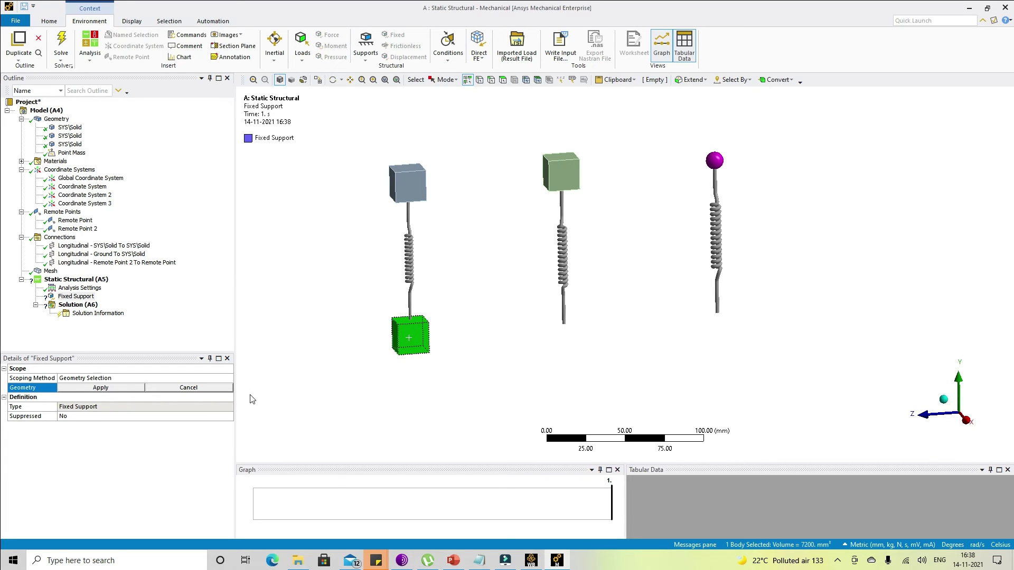
click(81, 388)
click(106, 388)
click(103, 388)
- Scope the fixed support to four faces of the lower cube using face selection
click(502, 80)
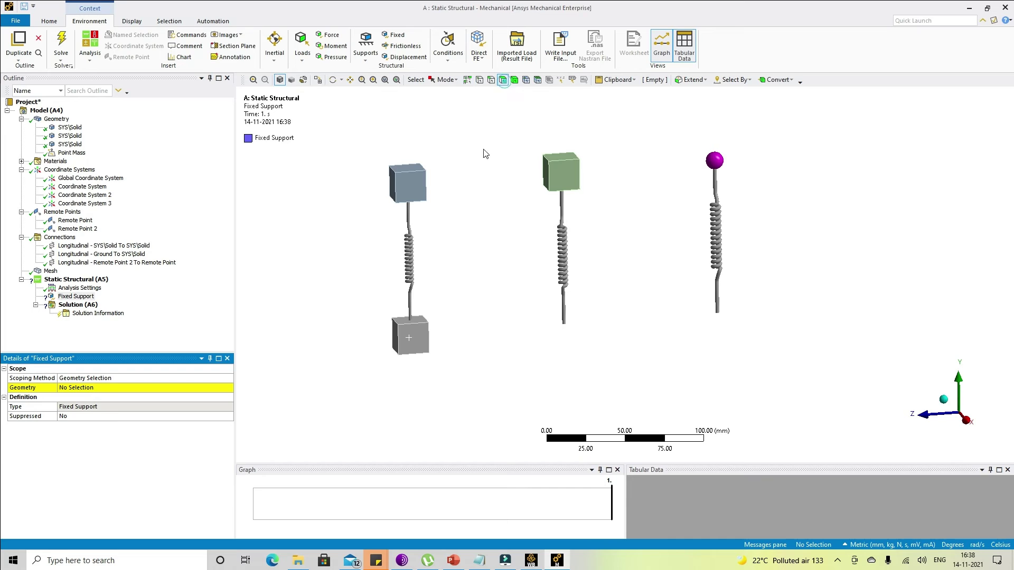
click(411, 333)
middle_drag(432, 374, 324, 369)
ctrl+click(424, 354)
ctrl+click(448, 338)
middle_drag(501, 355, 573, 250)
ctrl+click(553, 240)
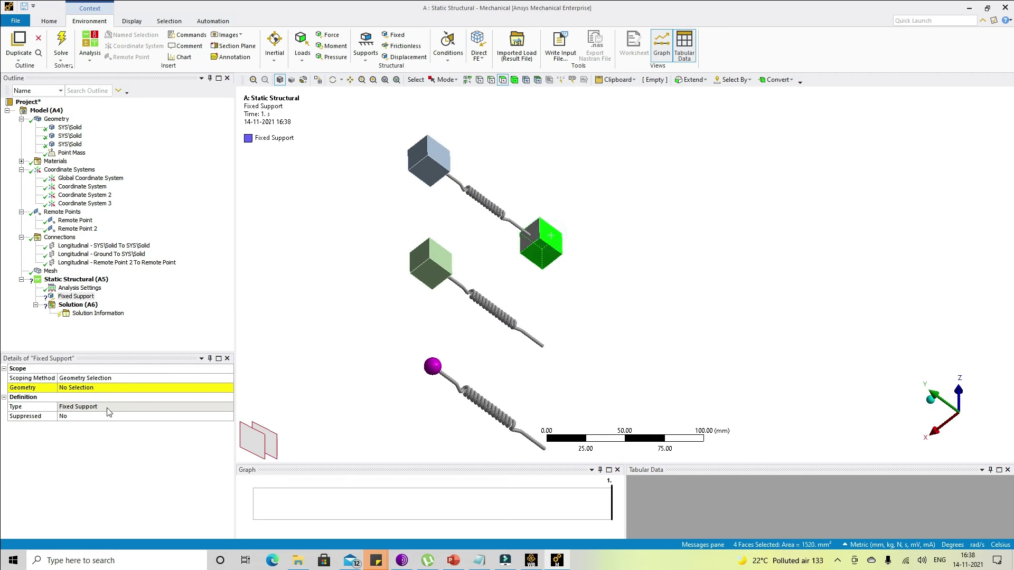
click(145, 388)
- Add a fifth face of the lower cube to the fixed support's geometry
click(82, 387)
middle_drag(544, 328, 458, 410)
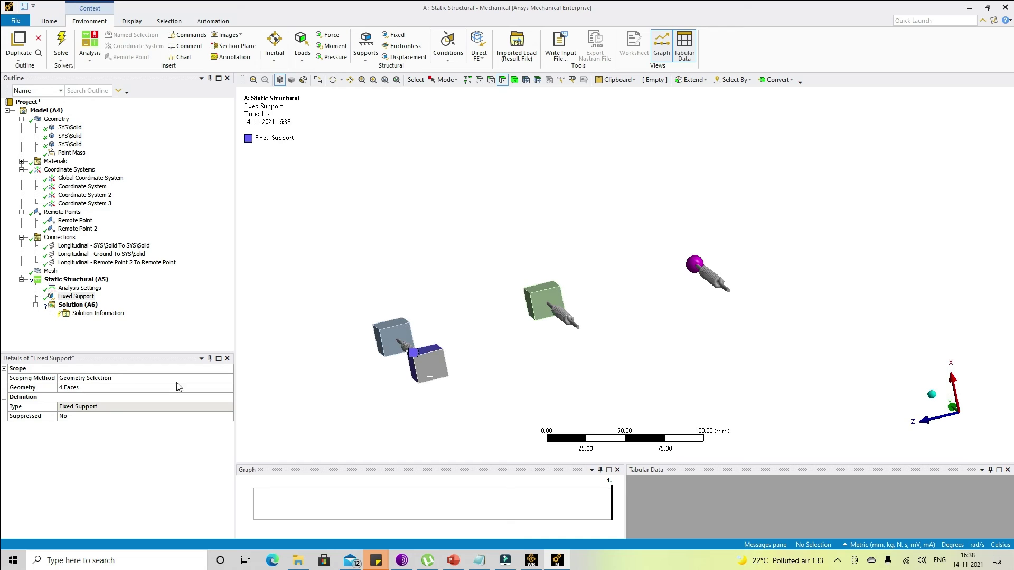
ctrl+click(435, 369)
middle_drag(495, 384, 477, 390)
key(5)
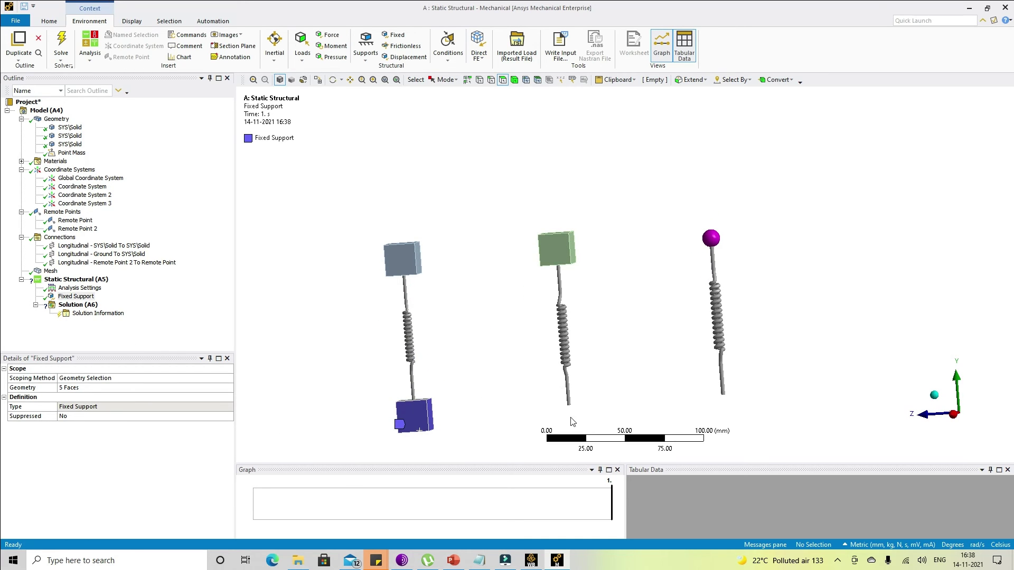
- Insert a remote displacement into the Static Structural analysis and scope it to Remote Point at the remote-point spring's lower end
right_click(83, 279)
mouse_move(112, 286)
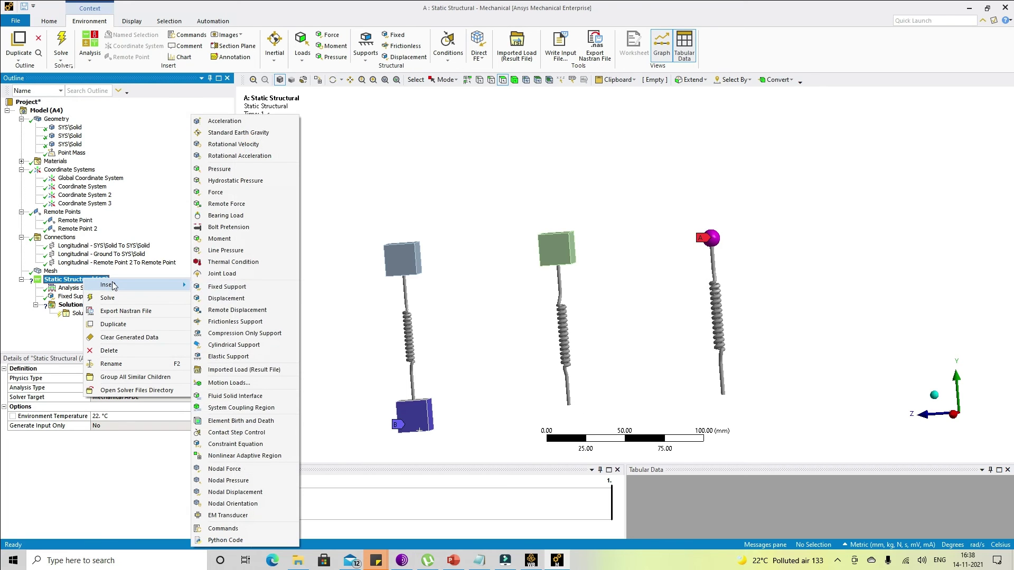
click(245, 311)
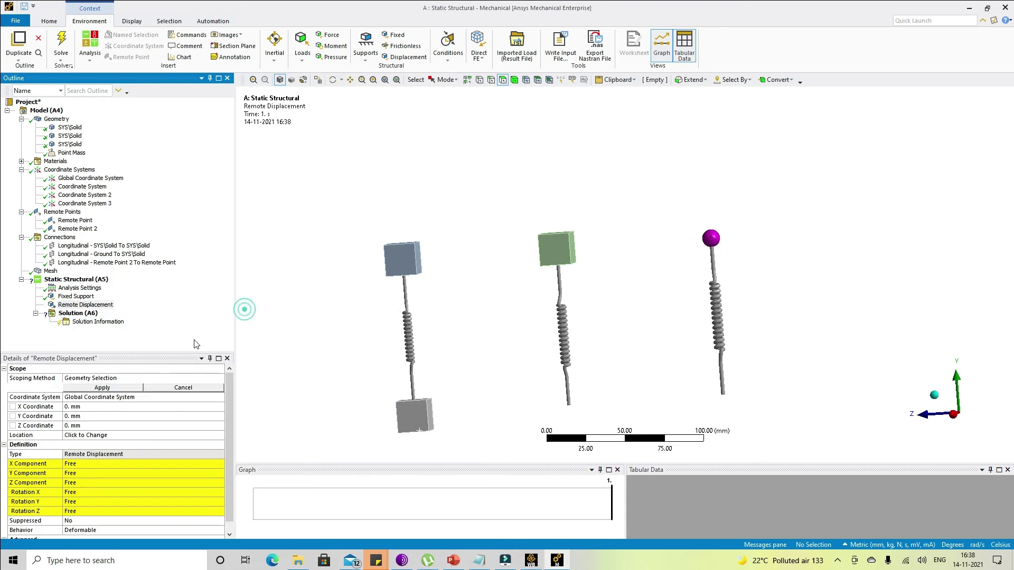
click(221, 380)
click(220, 378)
click(132, 400)
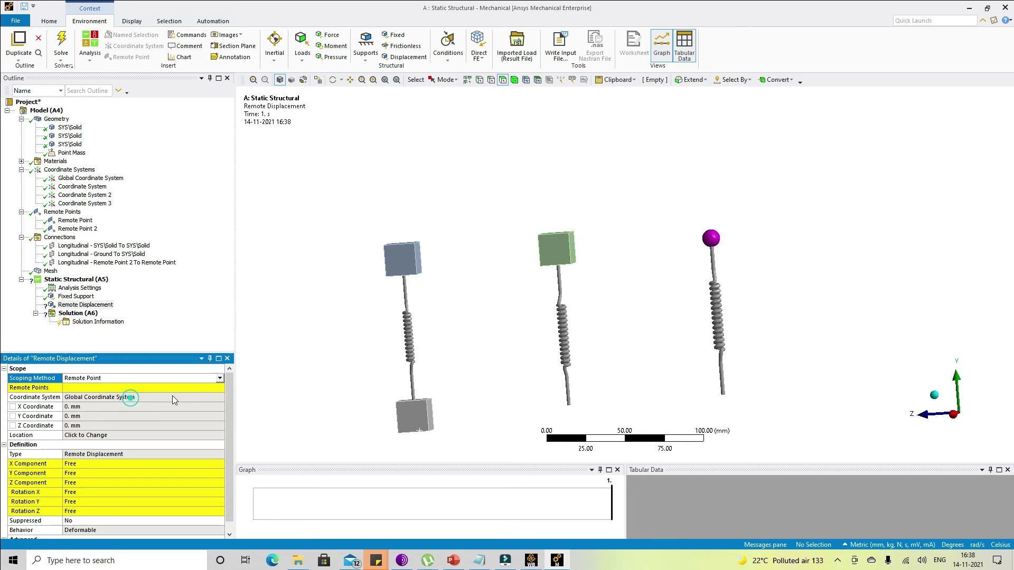
click(221, 387)
click(156, 397)
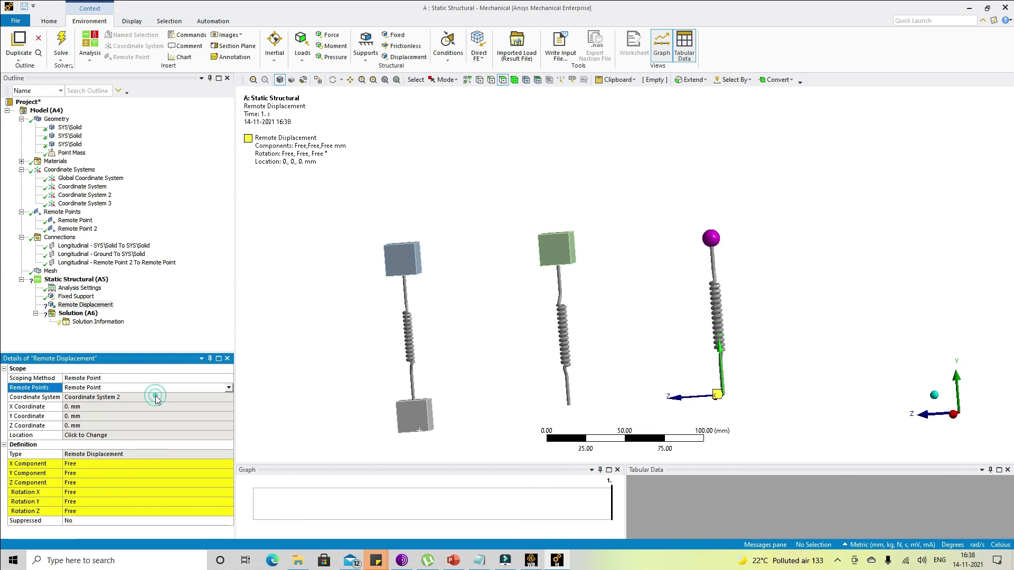
- Set the X, Y and Z components and all three rotations of the remote displacement to 0
click(116, 463)
text(0)
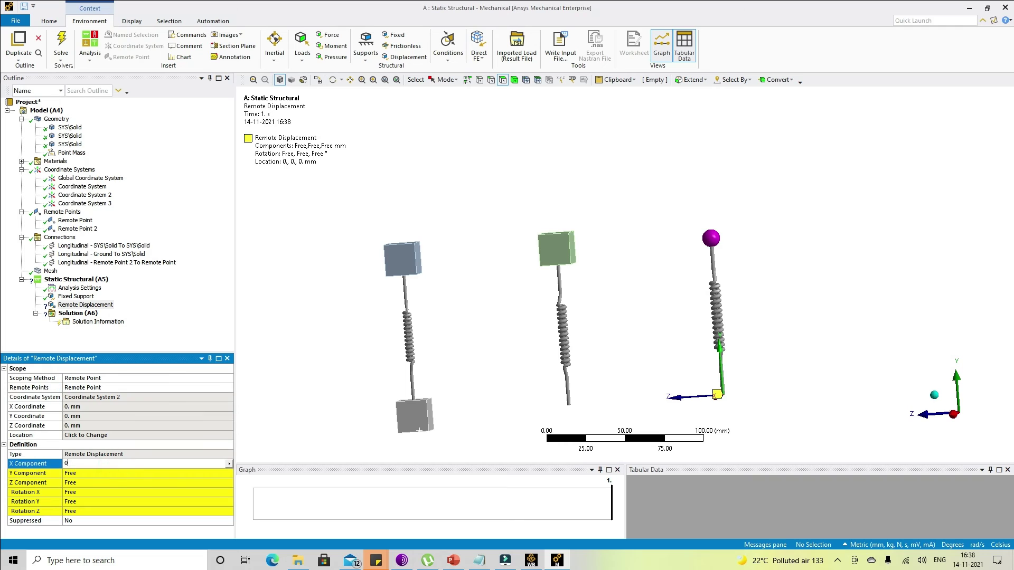
click(105, 473)
text(0.)
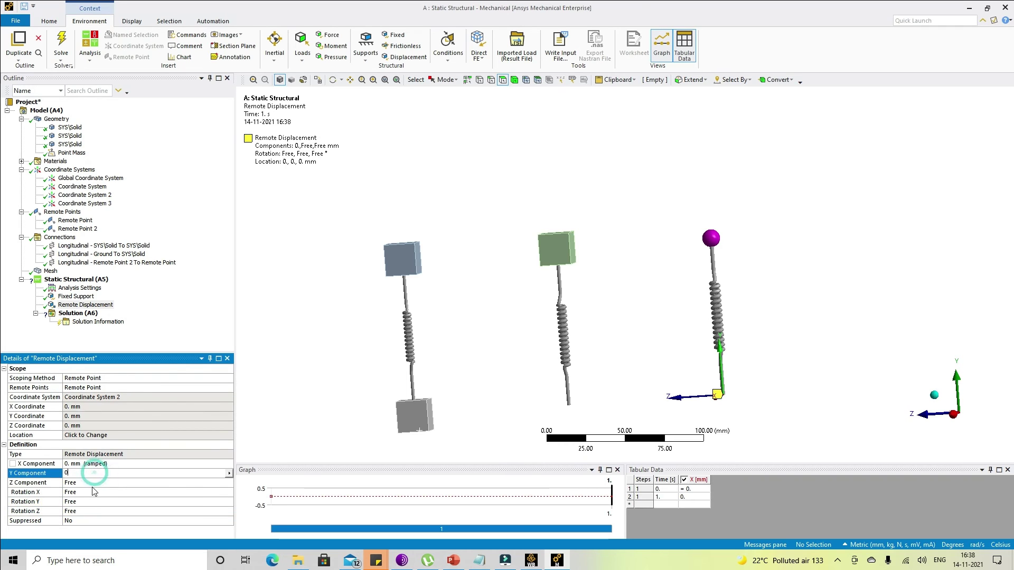
click(92, 483)
text(0.)
click(87, 492)
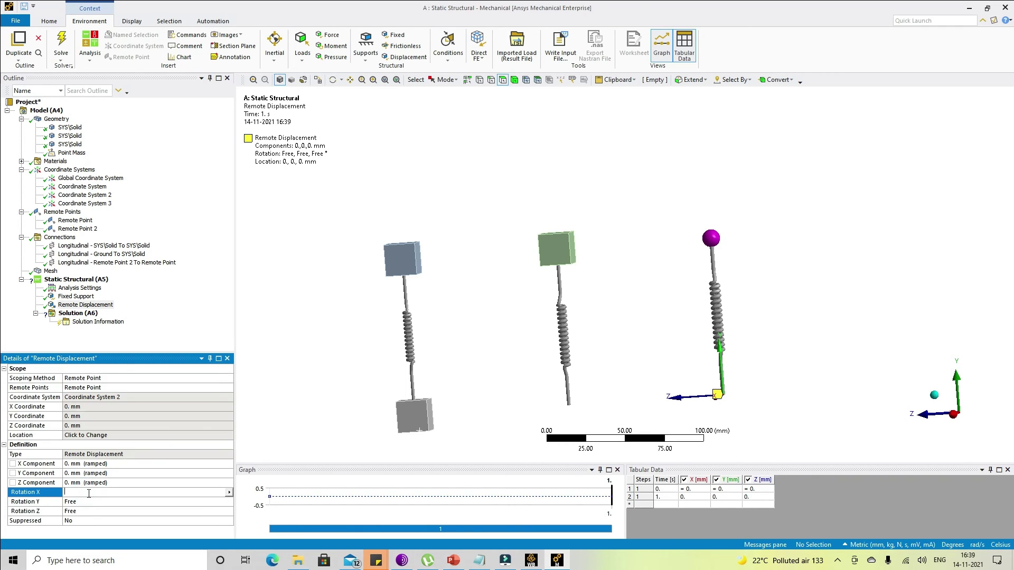
text(0)
click(90, 508)
click(87, 502)
text(0)
click(277, 410)
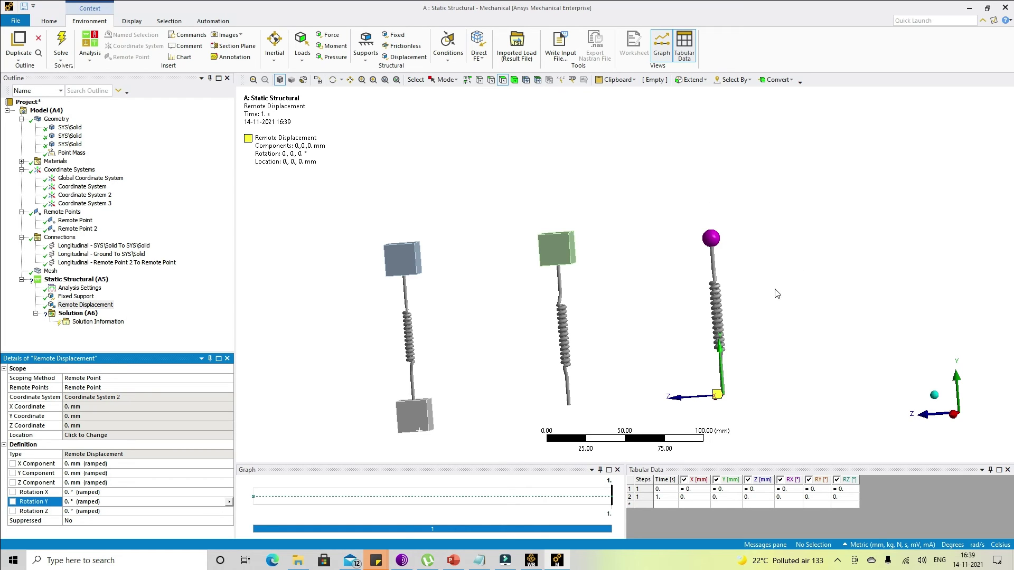
- Insert a second remote displacement and scope it to Remote Point 2 at the point mass
click(79, 278)
right_click(95, 281)
mouse_move(146, 292)
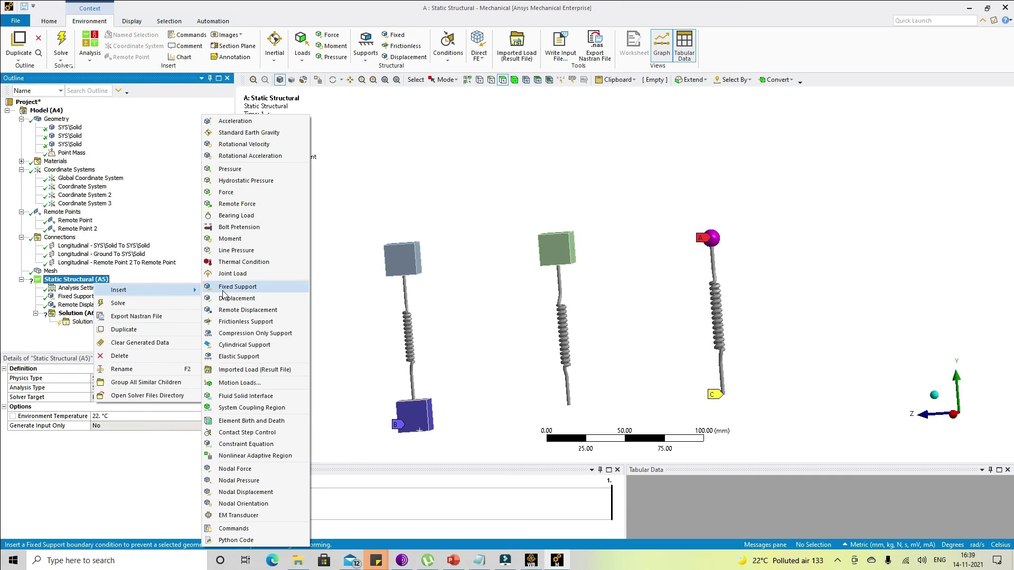
click(243, 310)
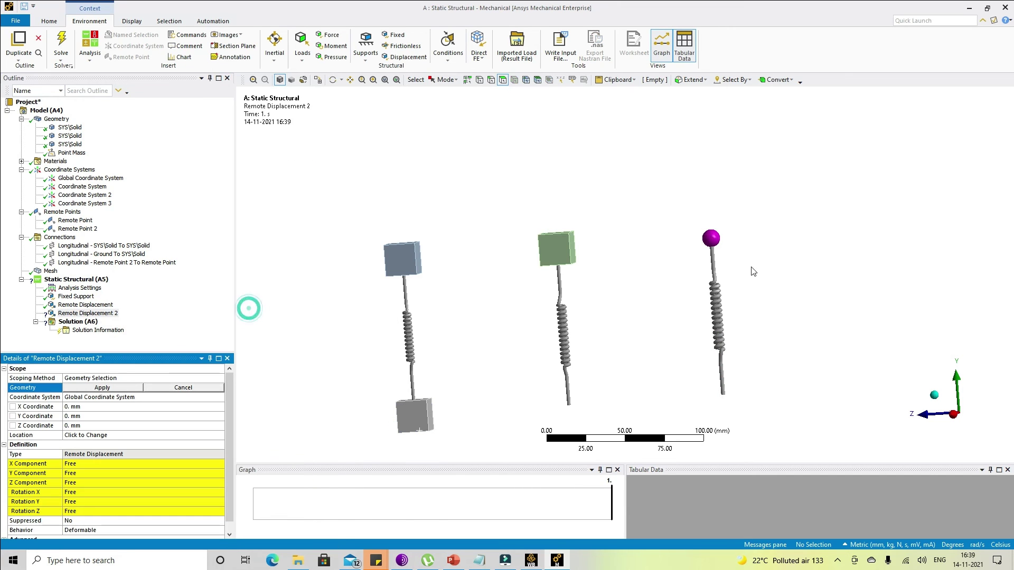
middle_drag(787, 262, 762, 277)
click(211, 378)
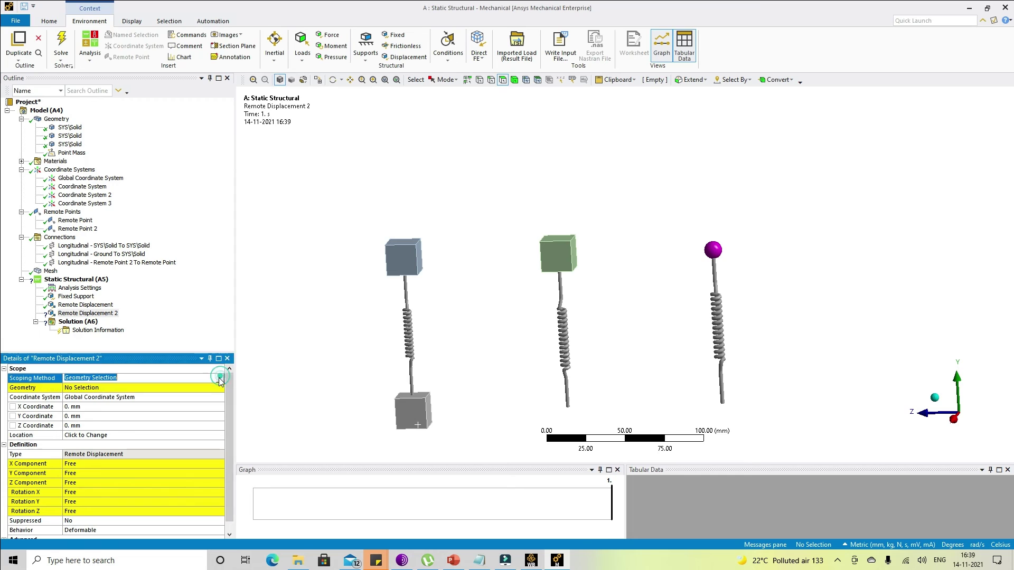
click(169, 398)
click(216, 388)
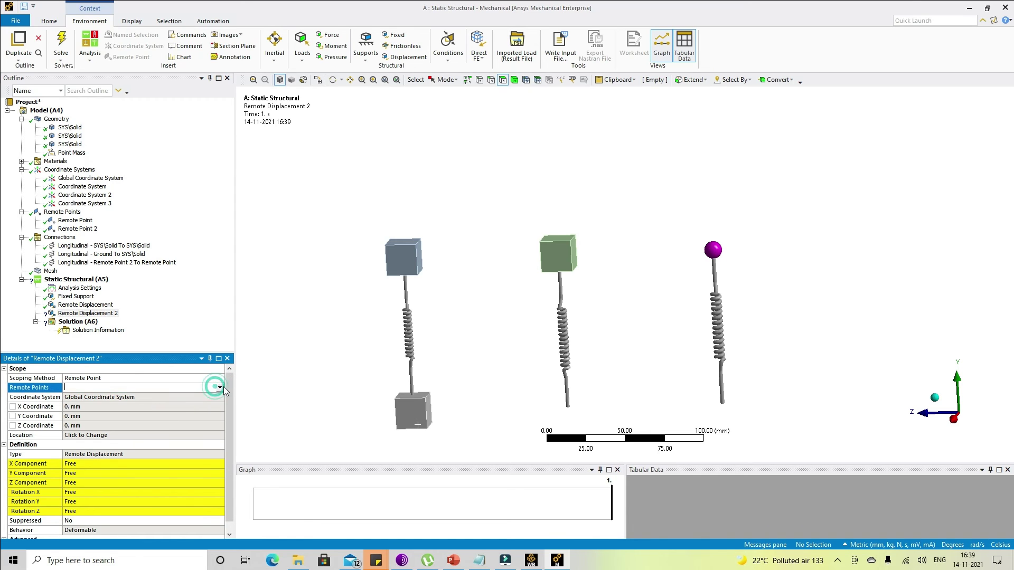
click(219, 387)
click(149, 403)
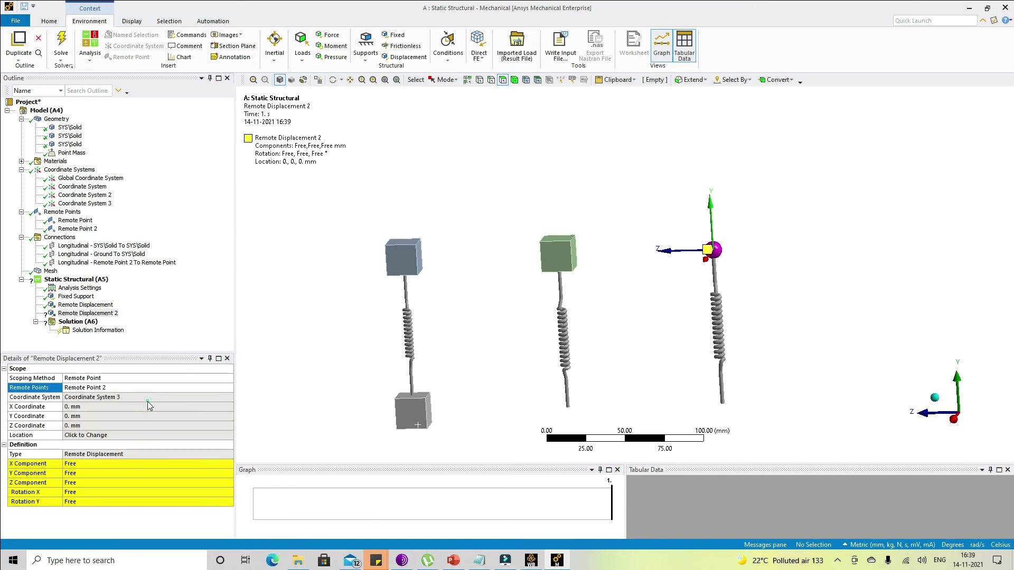
- Set the second remote displacement's X and Z components and all three rotations to 0, leaving the Y component free
middle_drag(711, 299, 785, 284)
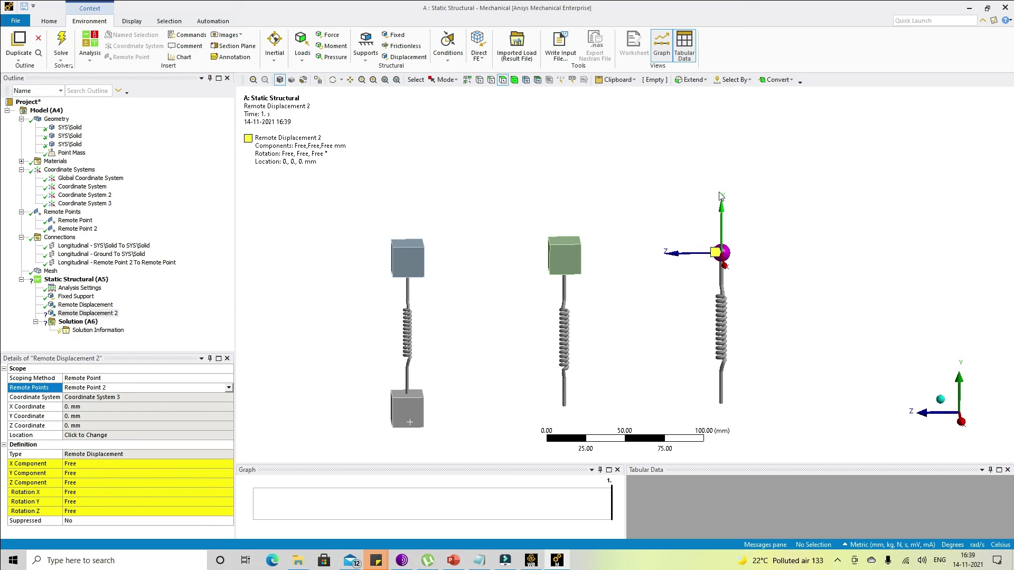
click(85, 466)
text(0)
click(84, 482)
text(0)
click(85, 492)
text(0)
click(82, 505)
text(0)
click(85, 511)
text(0)
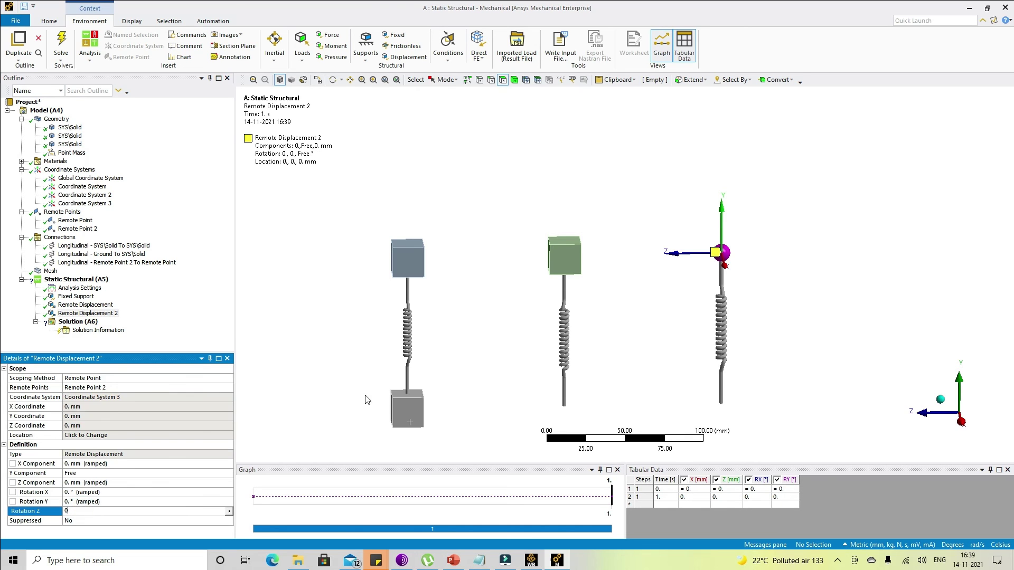
click(366, 396)
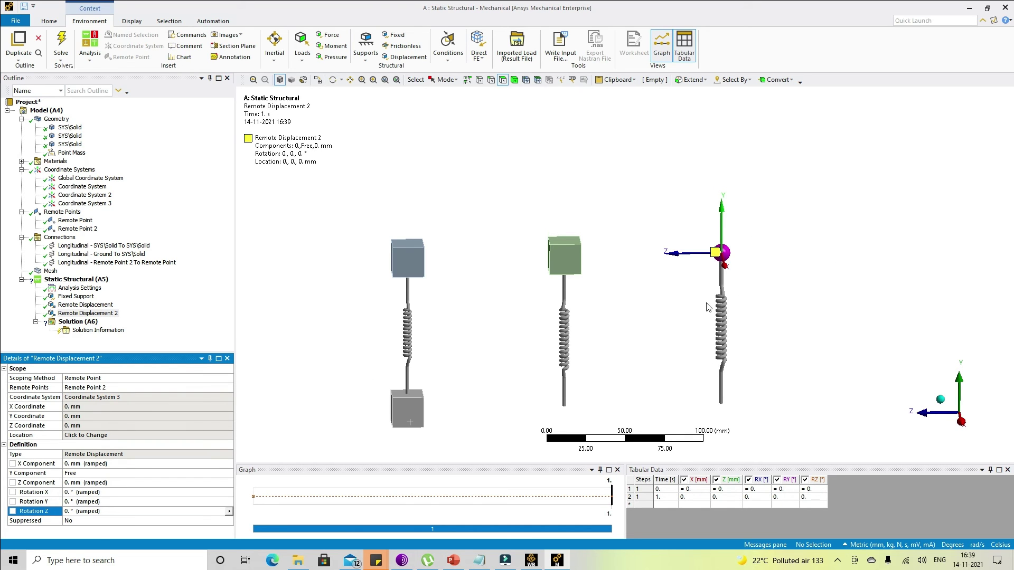
- Try a displacement support scoped to two opposite side faces of the body-body spring's upper cube
click(69, 279)
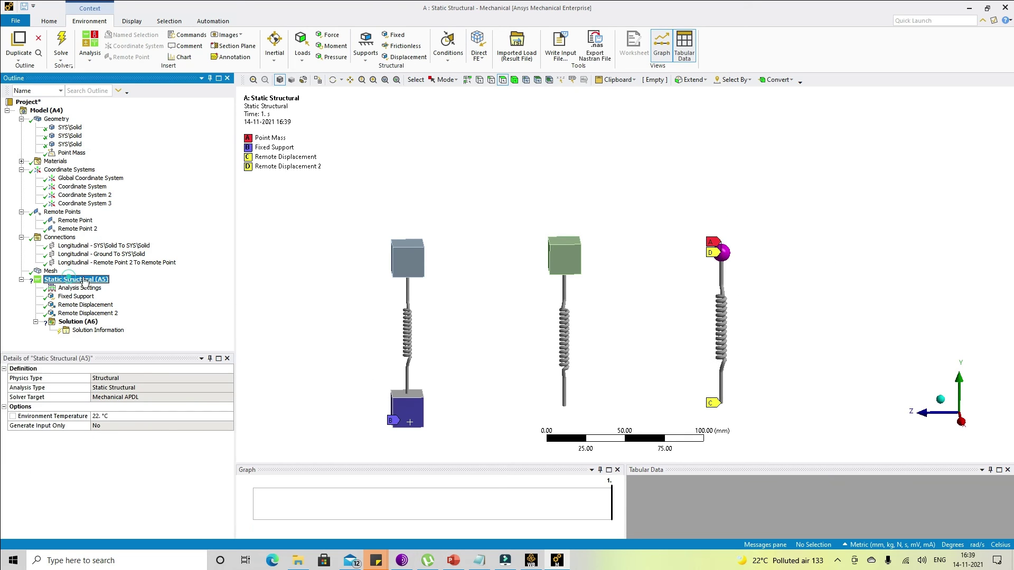
right_click(87, 280)
mouse_move(122, 285)
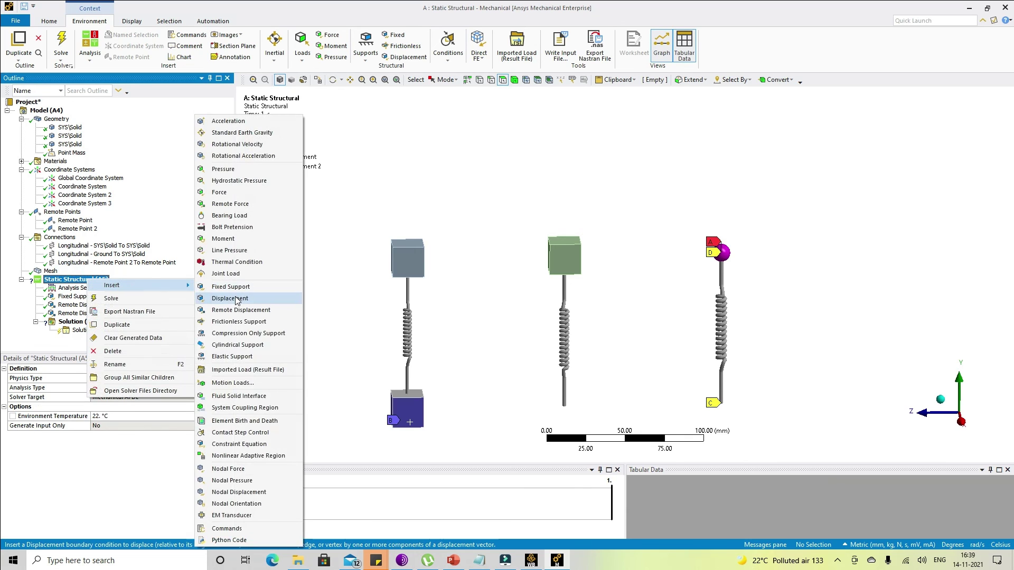
click(338, 240)
middle_drag(431, 279, 406, 284)
click(434, 253)
ctrl+click(421, 253)
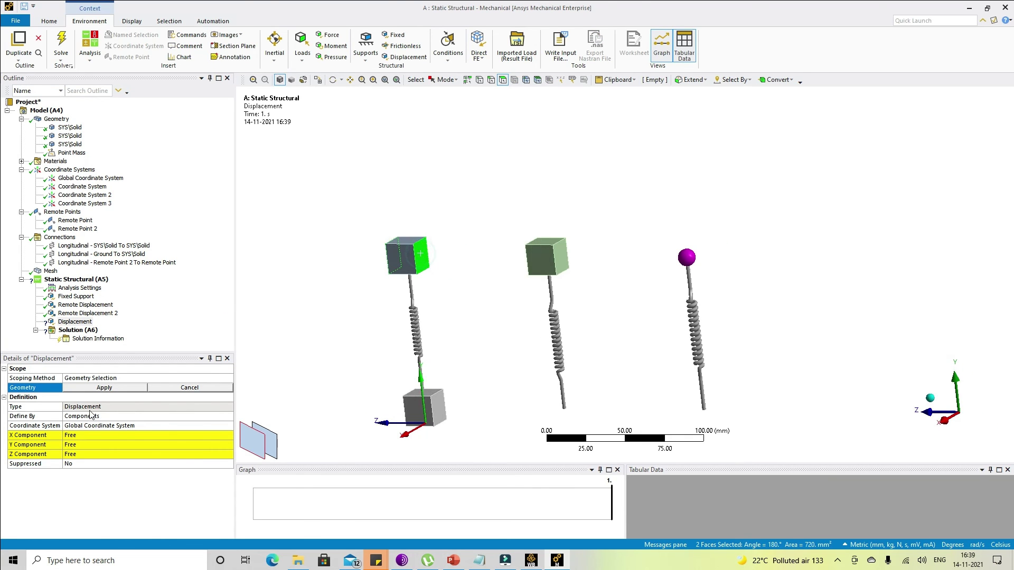
click(104, 388)
mouse_move(370, 333)
middle_down()
mouse_move(391, 355)
mouse_move(341, 325)
mouse_move(366, 322)
mouse_move(385, 343)
mouse_move(389, 296)
middle_up()
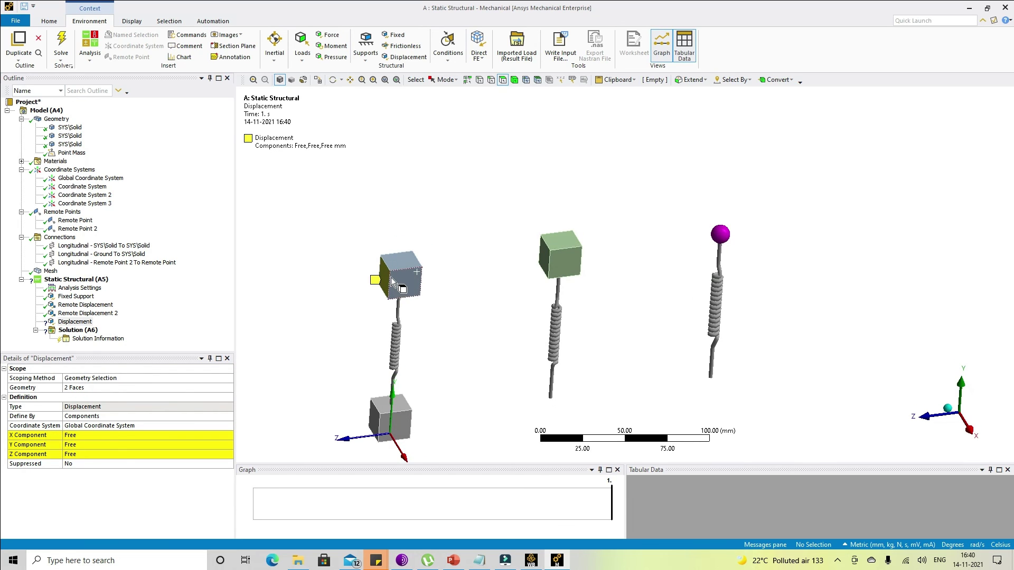
click(387, 282)
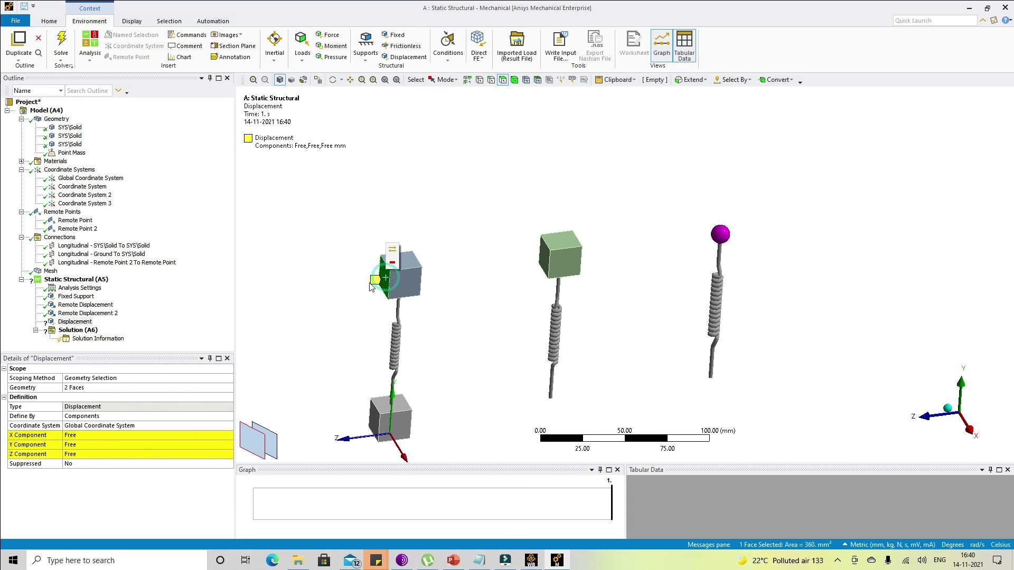
- Delete the displacement support on the upper cube from the analysis
right_click(74, 321)
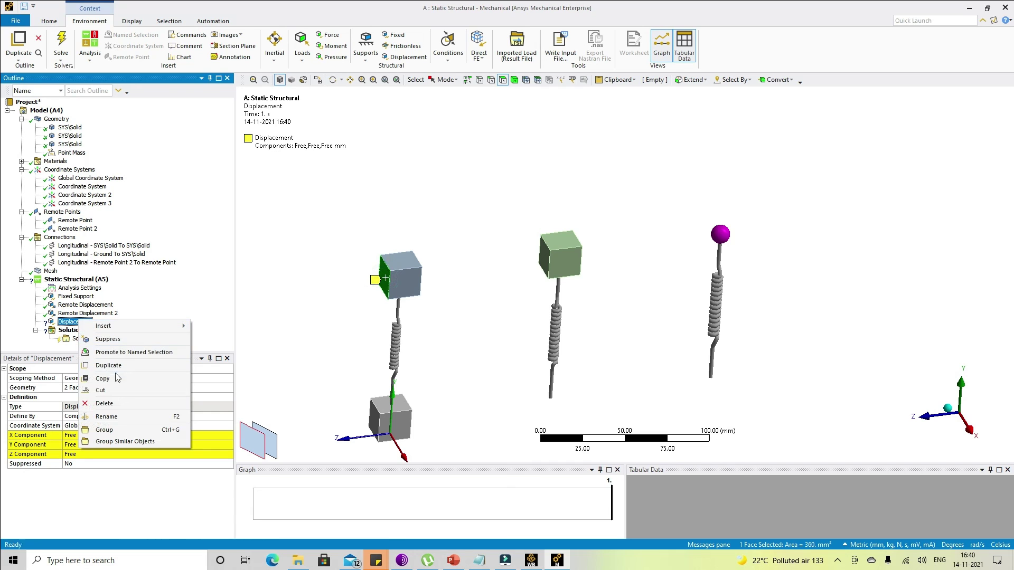
click(104, 403)
click(516, 317)
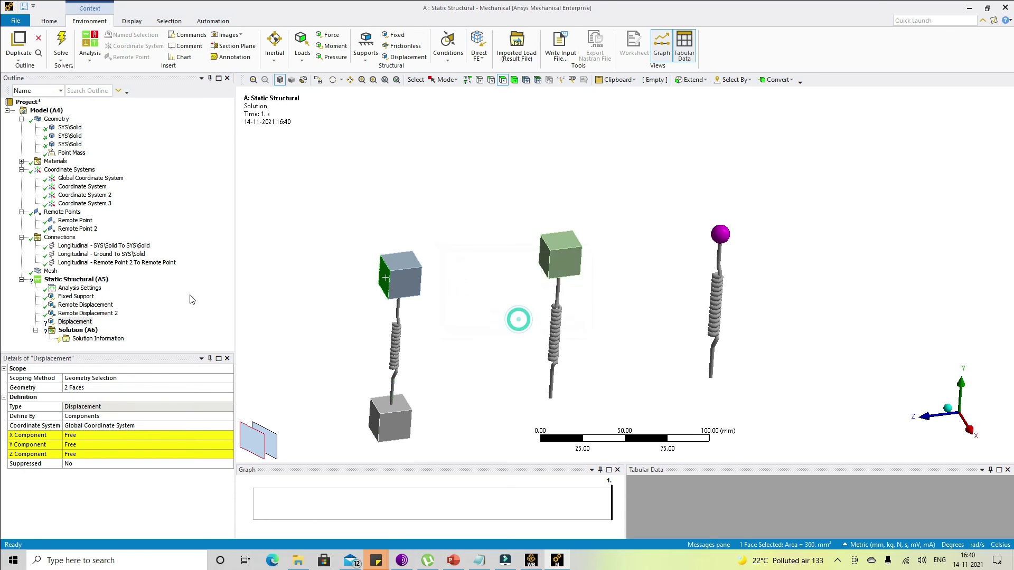
- Insert a frictionless support scoped to the four side faces of the body-body spring's upper cube
click(70, 281)
right_click(71, 284)
mouse_move(122, 289)
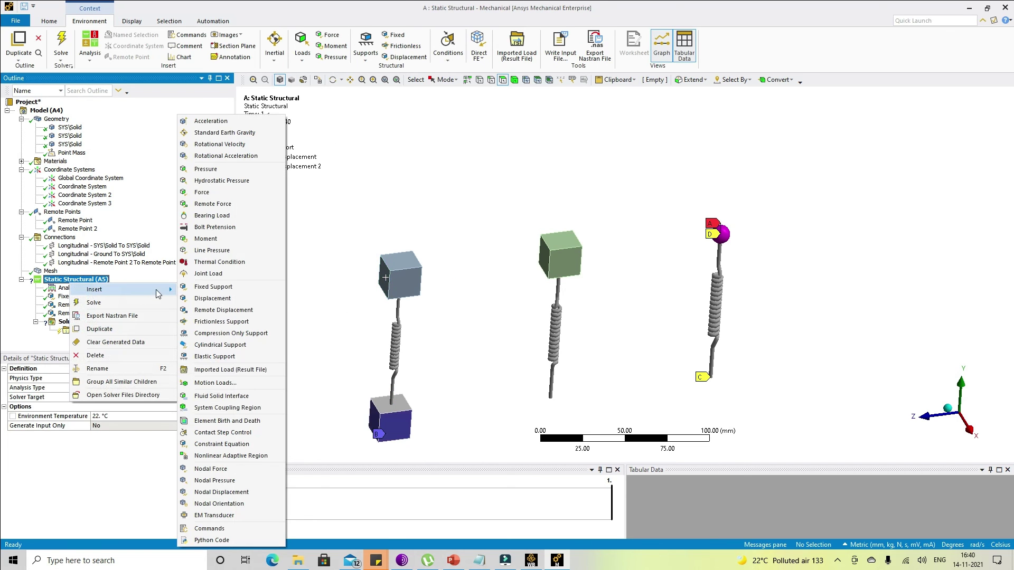
click(218, 321)
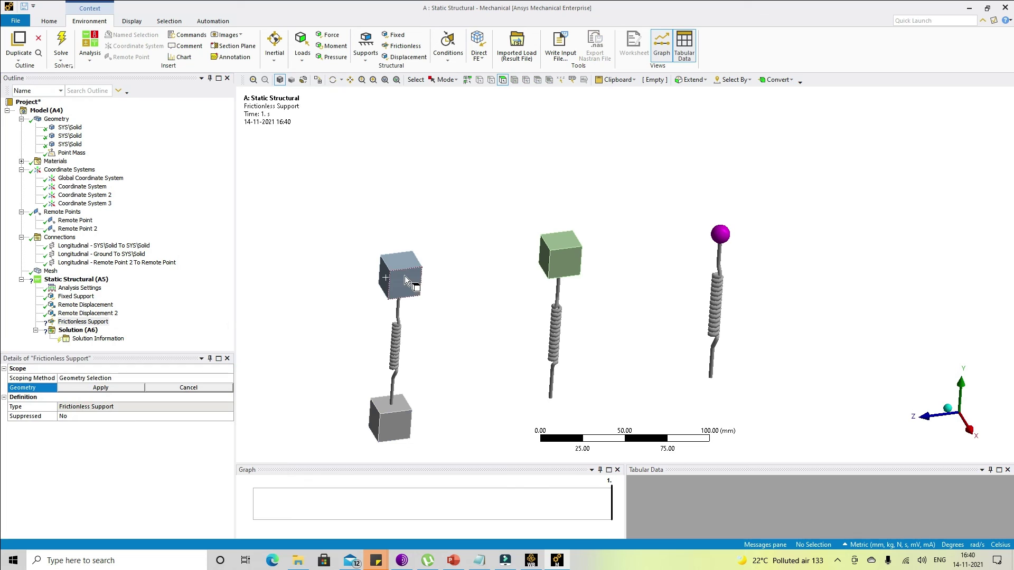
click(384, 279)
ctrl+click(384, 279)
middle_drag(398, 268, 382, 346)
ctrl+click(381, 346)
ctrl+click(365, 334)
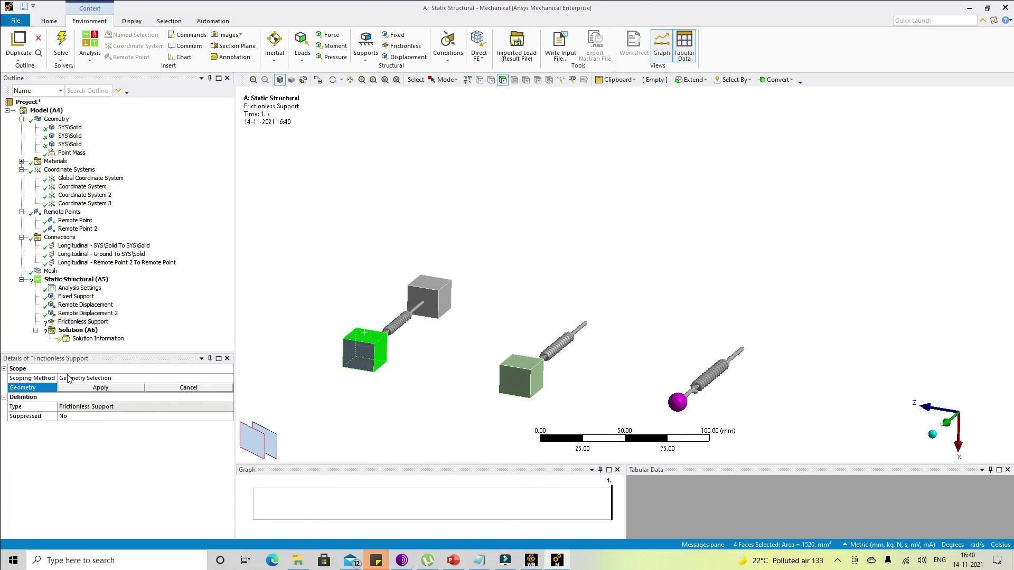
click(93, 389)
- Insert a second frictionless support scoped to the four side faces of the body-ground spring's cube
middle_drag(328, 288, 359, 174)
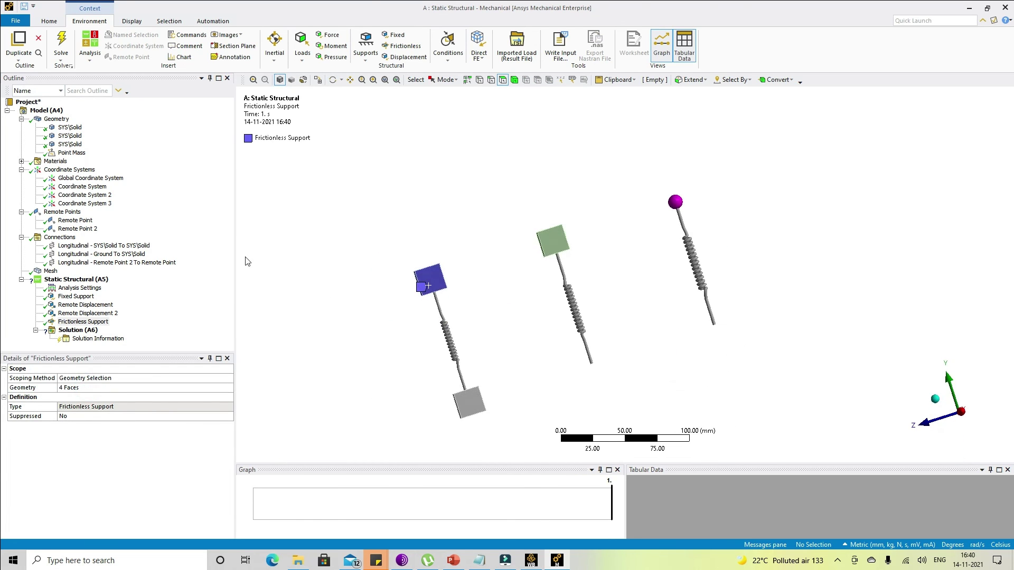
right_click(83, 284)
mouse_move(132, 289)
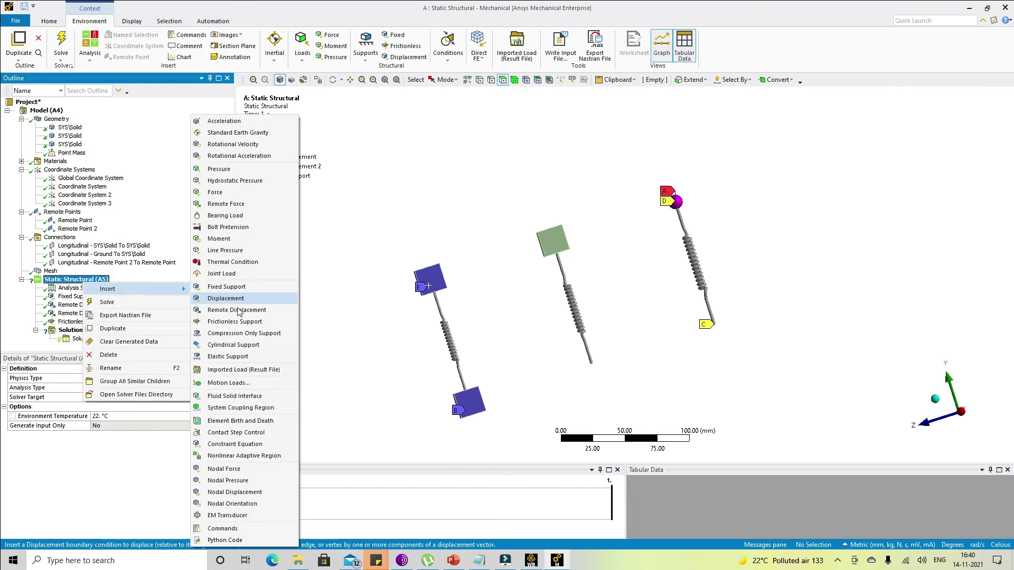
click(244, 322)
middle_drag(511, 321, 578, 317)
click(557, 252)
middle_drag(557, 253, 606, 294)
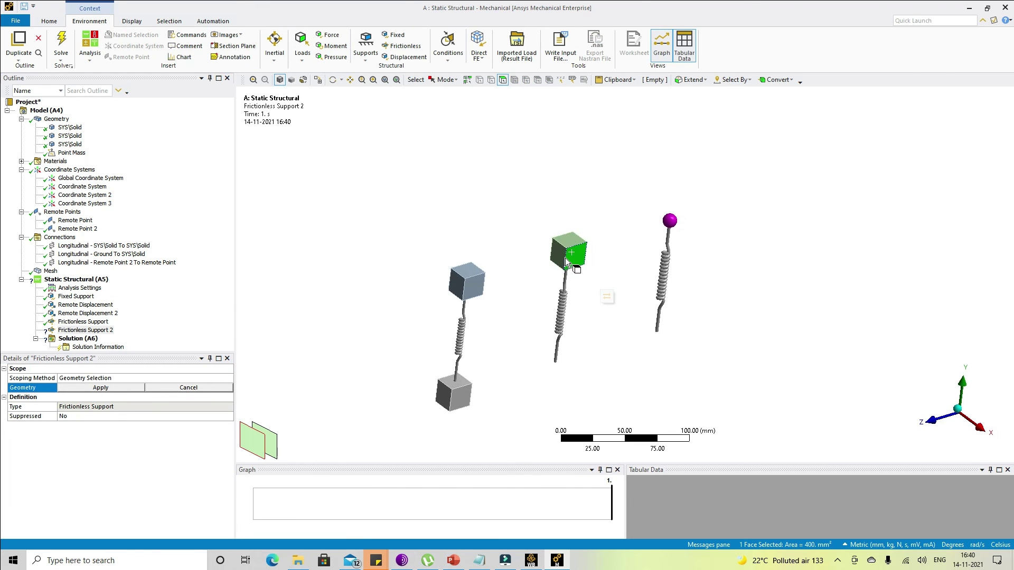
middle_drag(635, 327, 559, 345)
ctrl+click(577, 331)
ctrl+click(560, 344)
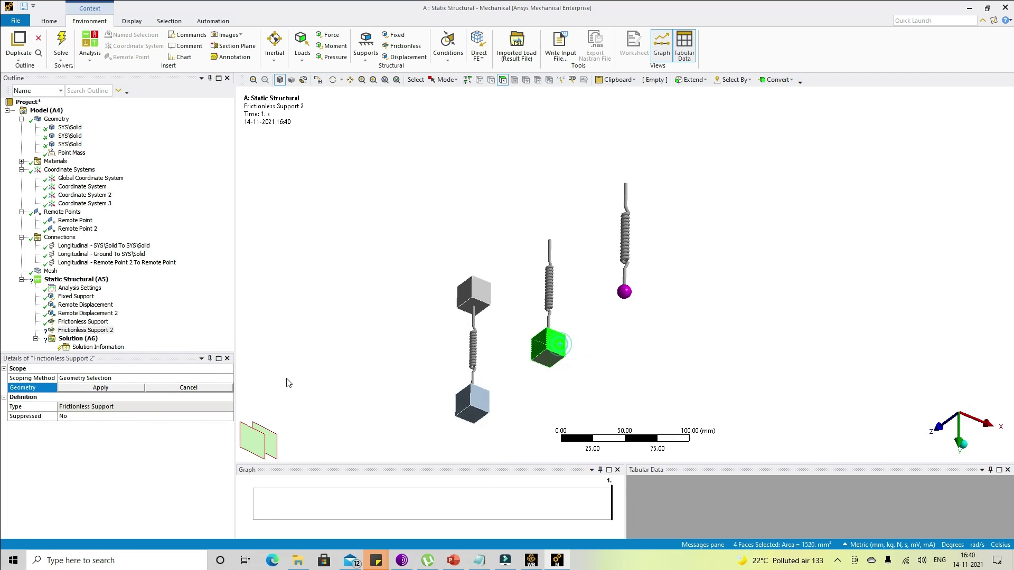
click(111, 387)
- Insert Standard Earth Gravity into the analysis and set its direction to -Y
middle_drag(341, 345, 297, 208)
click(68, 279)
right_click(70, 280)
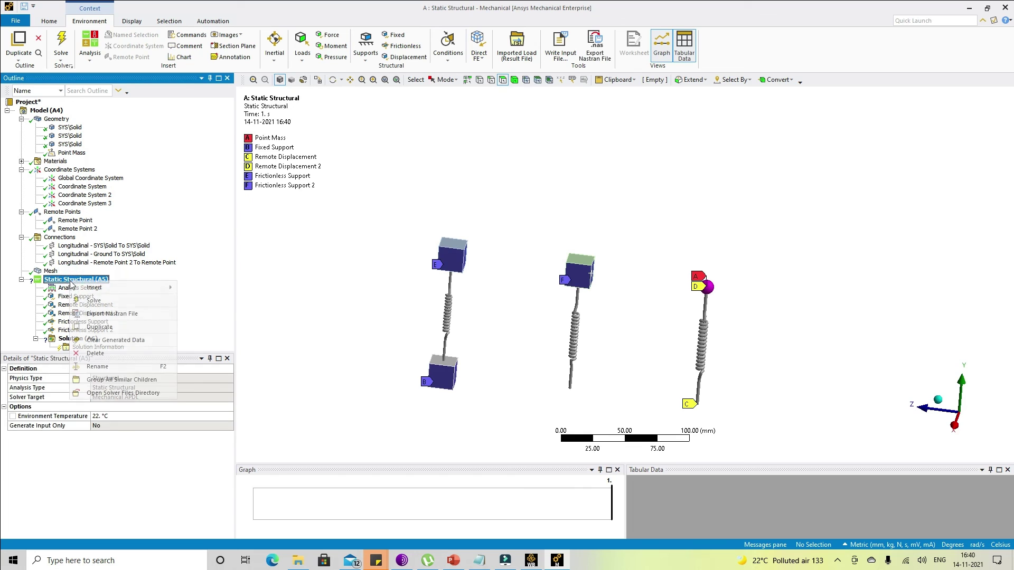
mouse_move(138, 290)
click(222, 135)
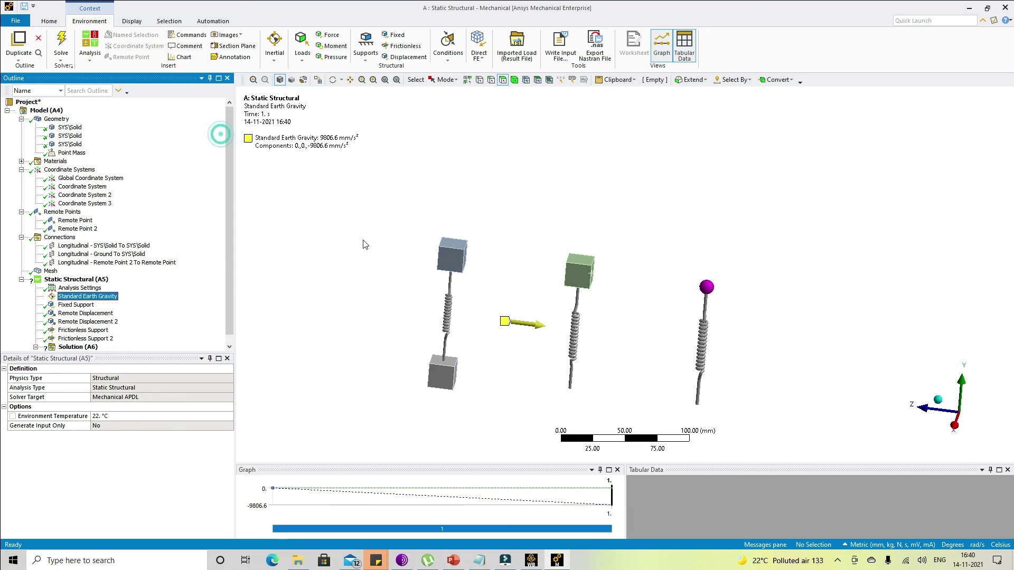
middle_drag(374, 239, 396, 256)
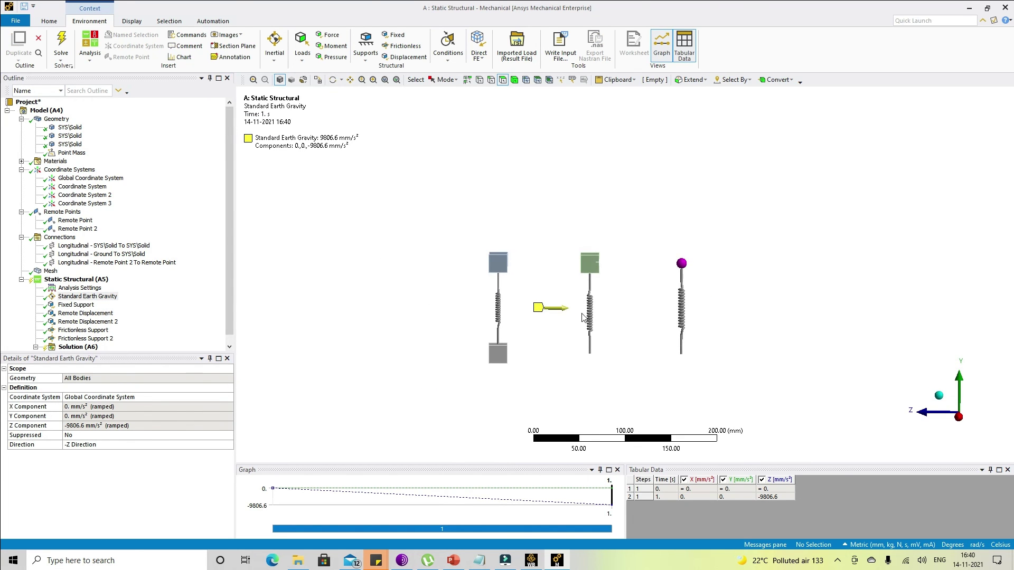
click(213, 447)
click(228, 445)
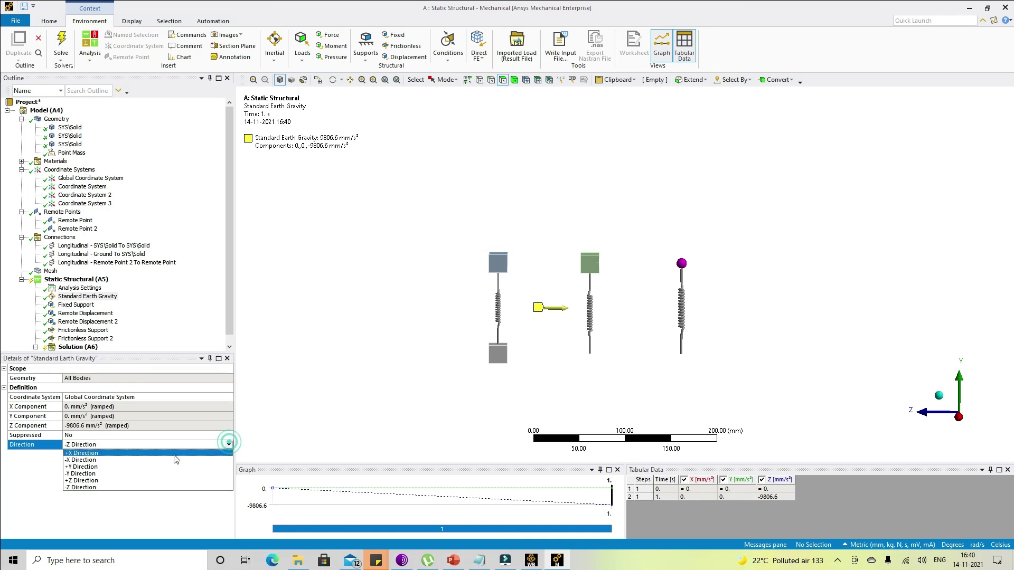
click(164, 474)
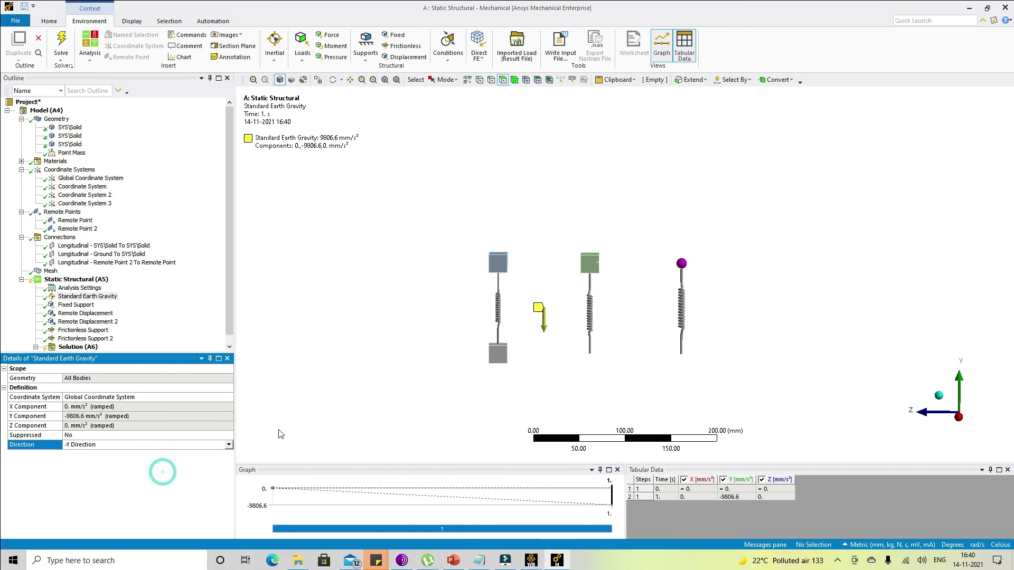
- Solve the Static Structural analysis
middle_drag(416, 363, 398, 362)
click(79, 279)
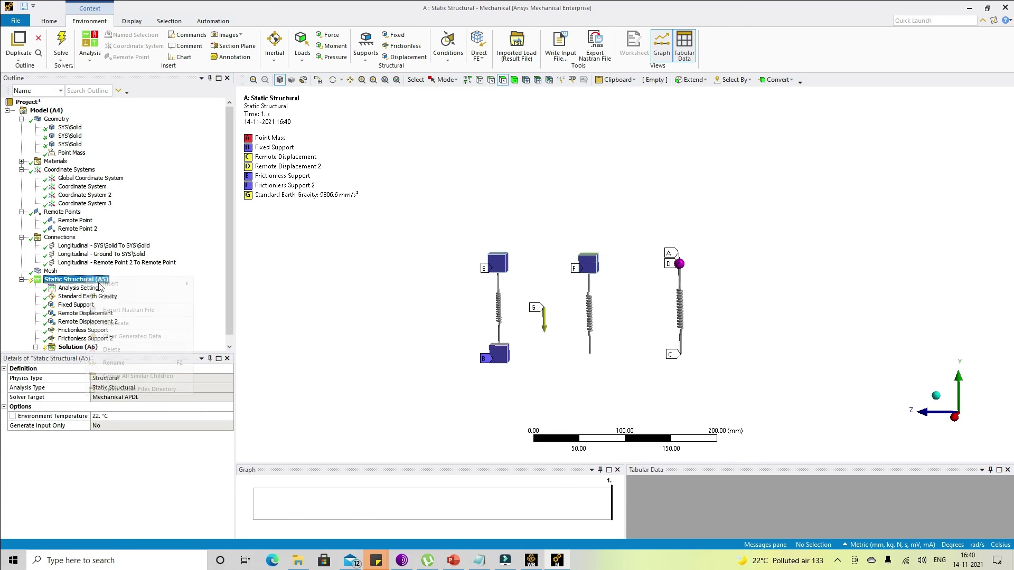
right_click(106, 279)
click(121, 297)
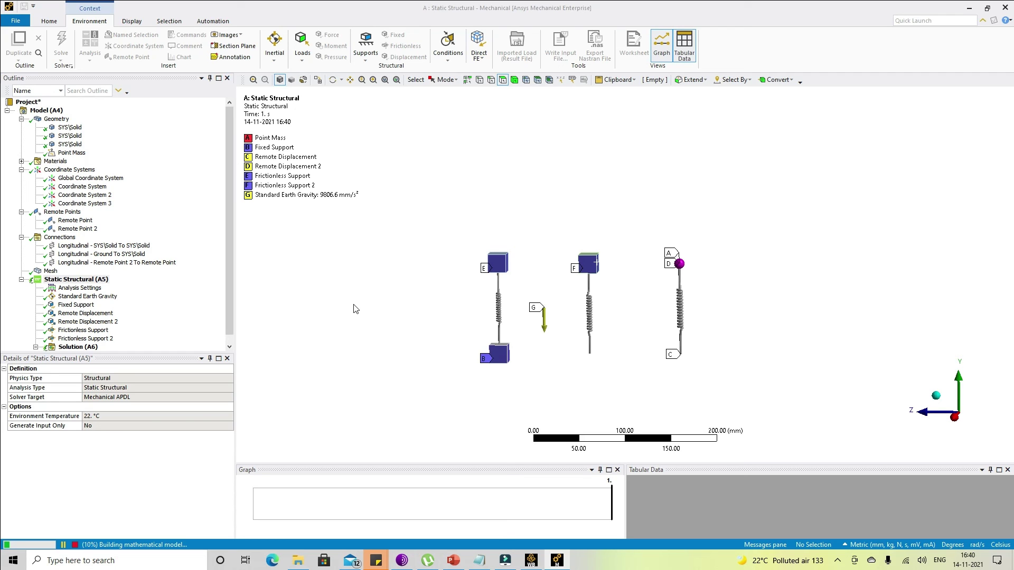
scroll(355, 309, up, 4)
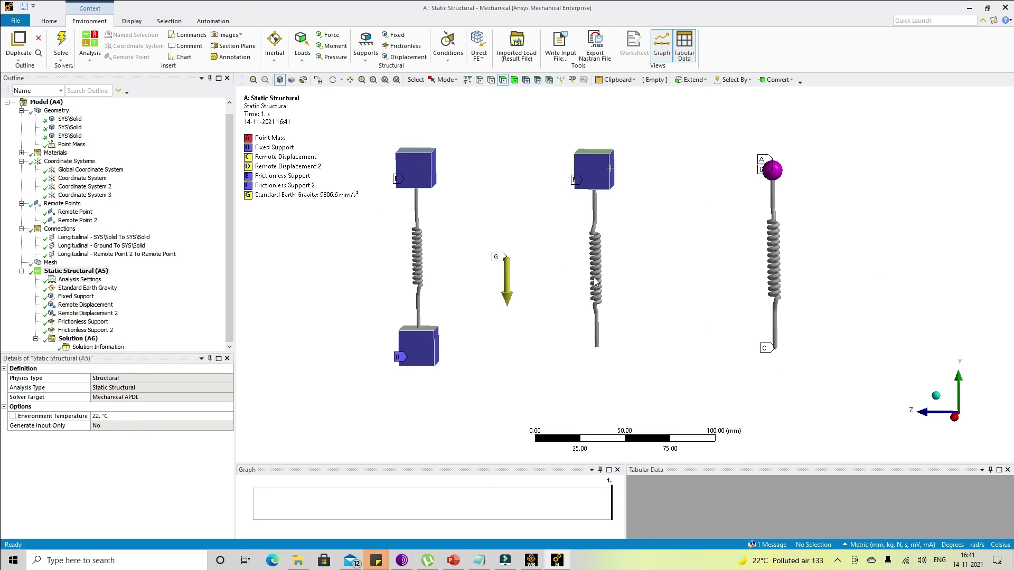
click(837, 561)
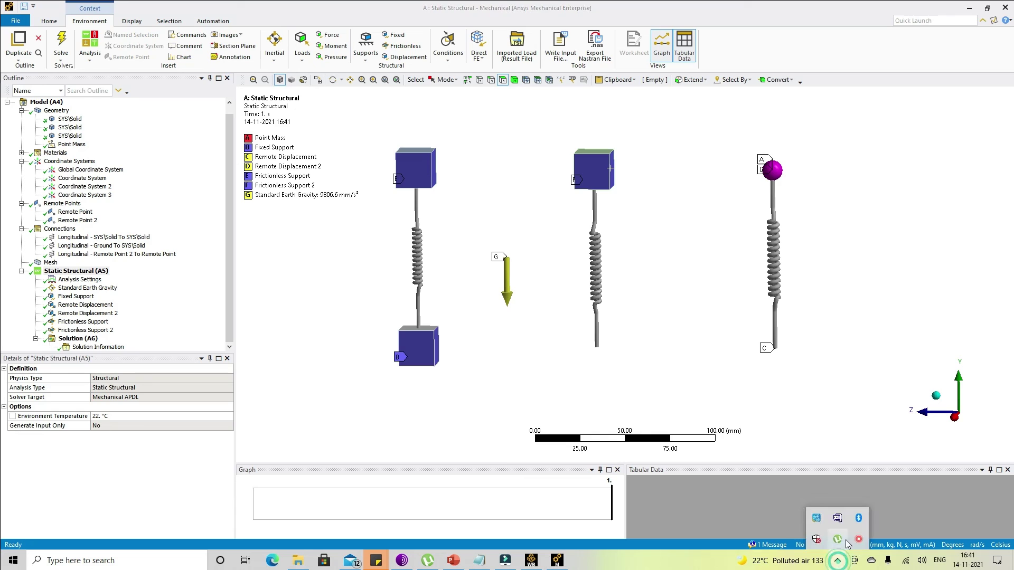
right_click(859, 540)
click(898, 546)
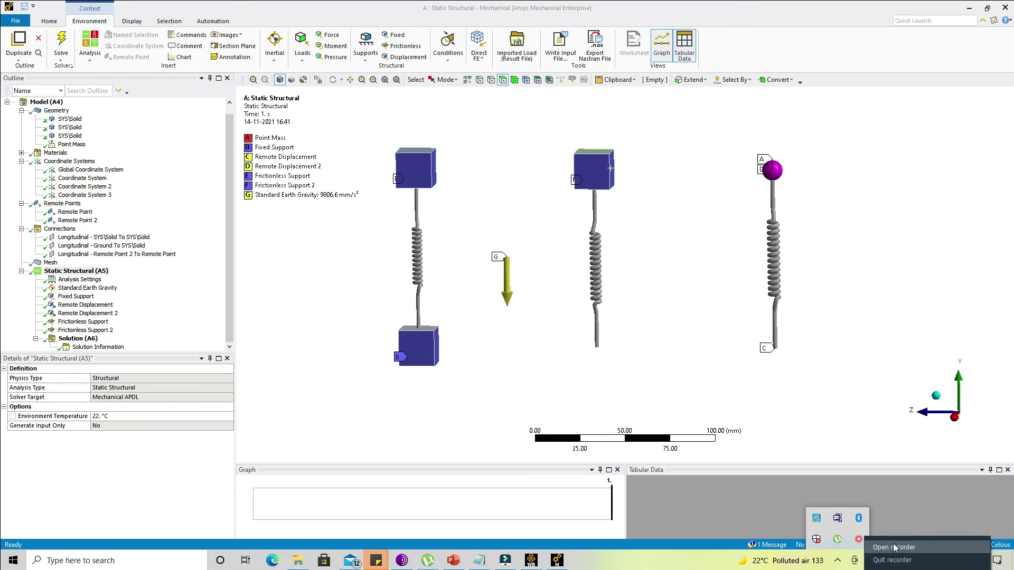